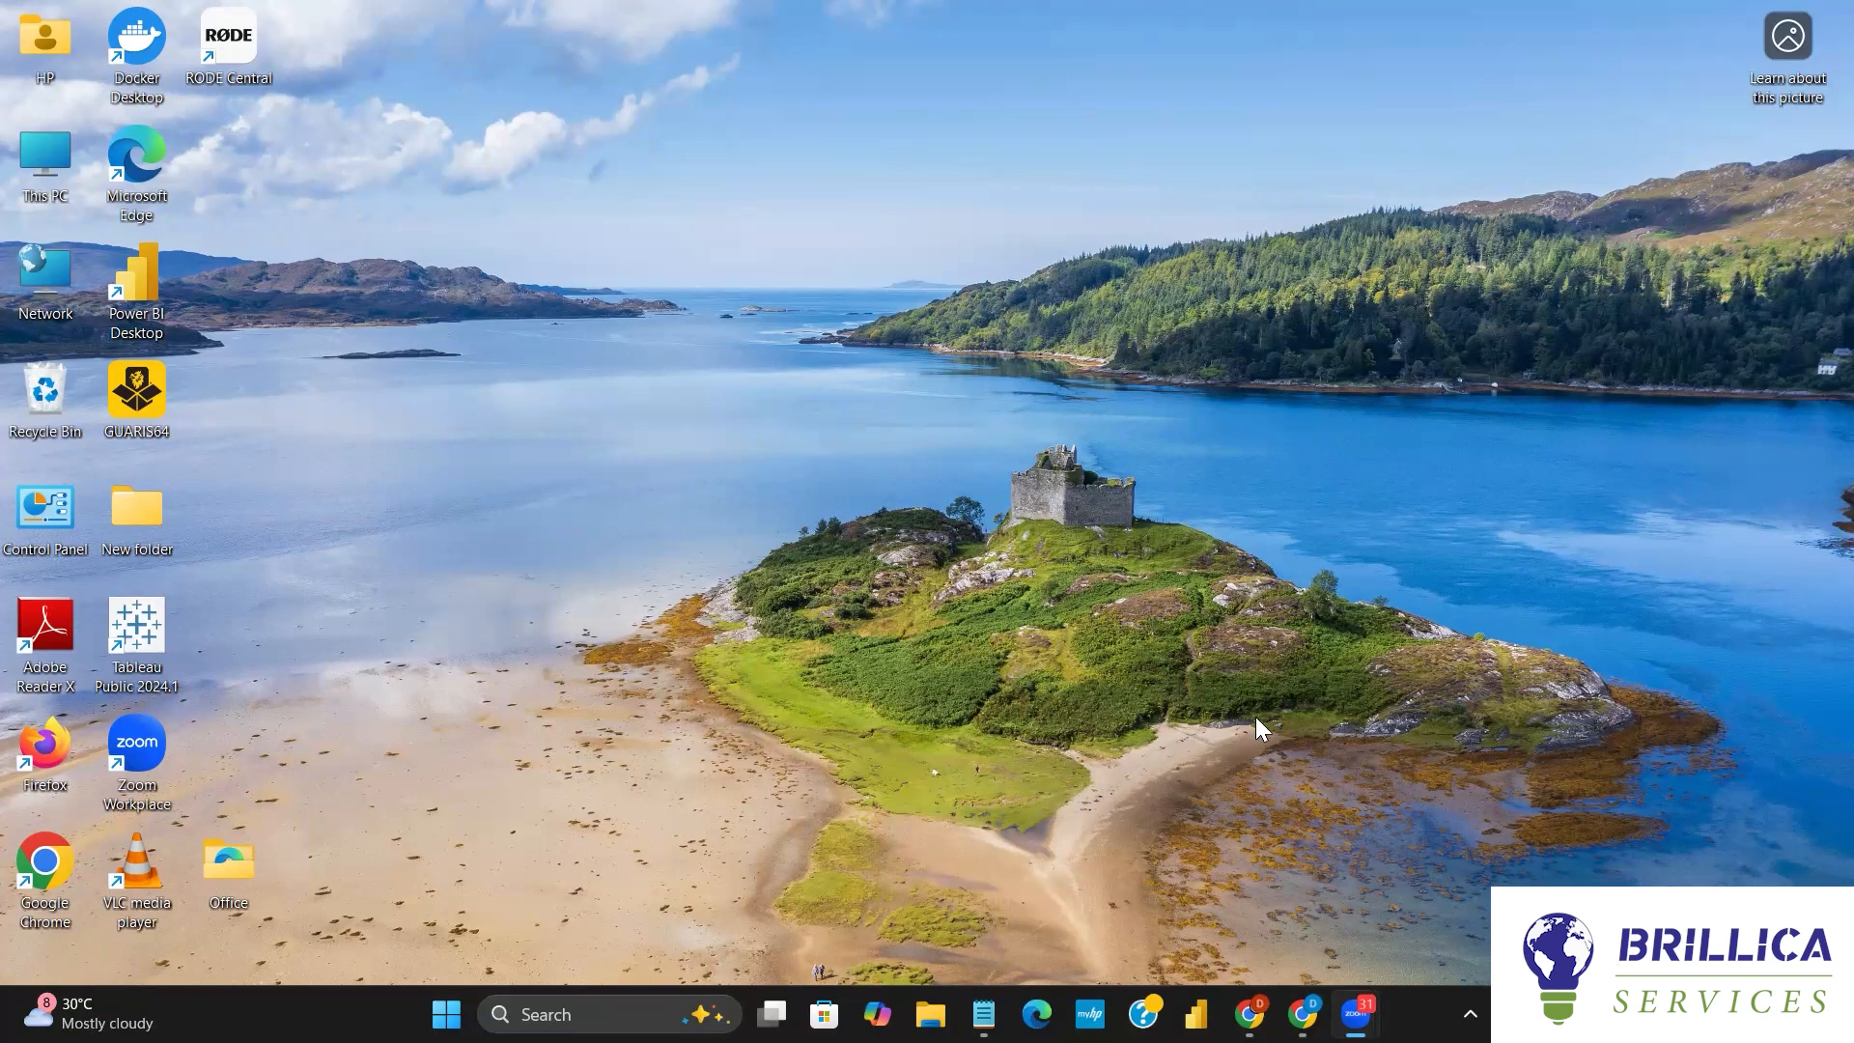
# - Switch to Chrome and open the Office Customization Tool page from the "office customization tool" search results
pyautogui.moveTo(1248, 1014)
pyautogui.click(1248, 917)
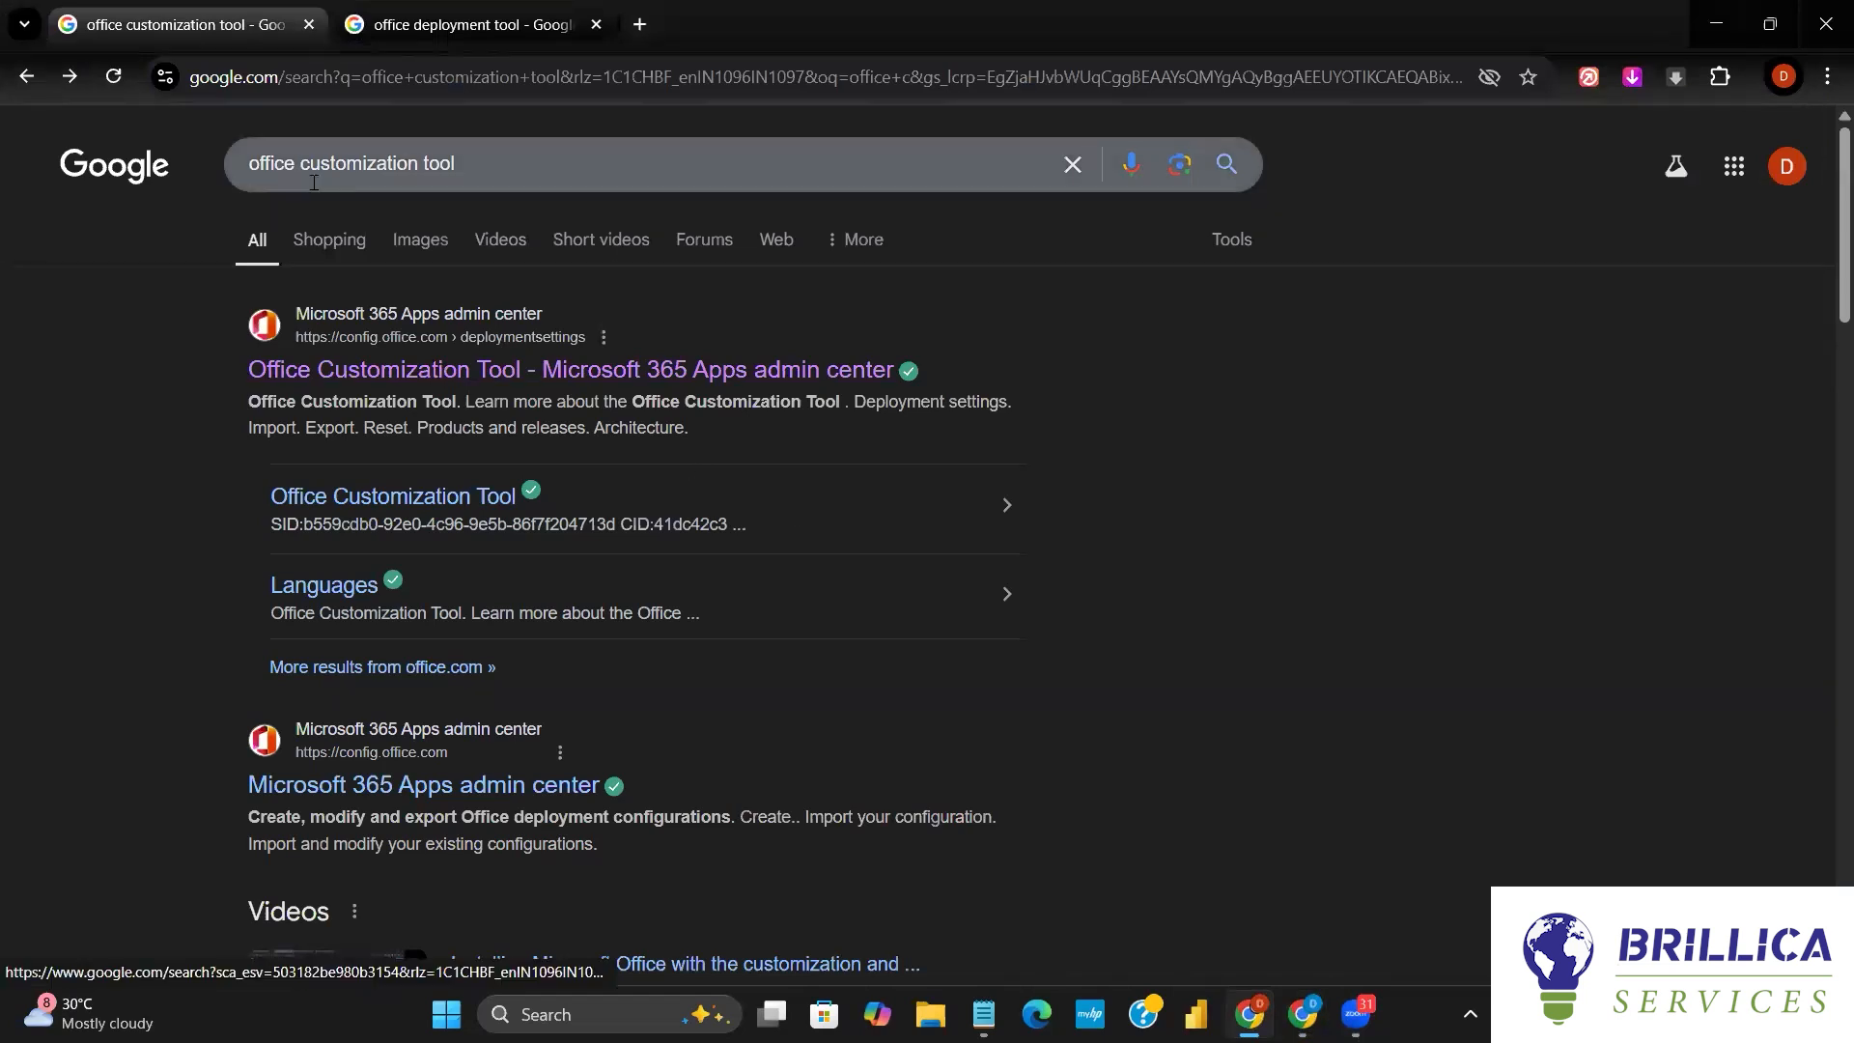
pyautogui.click(477, 161)
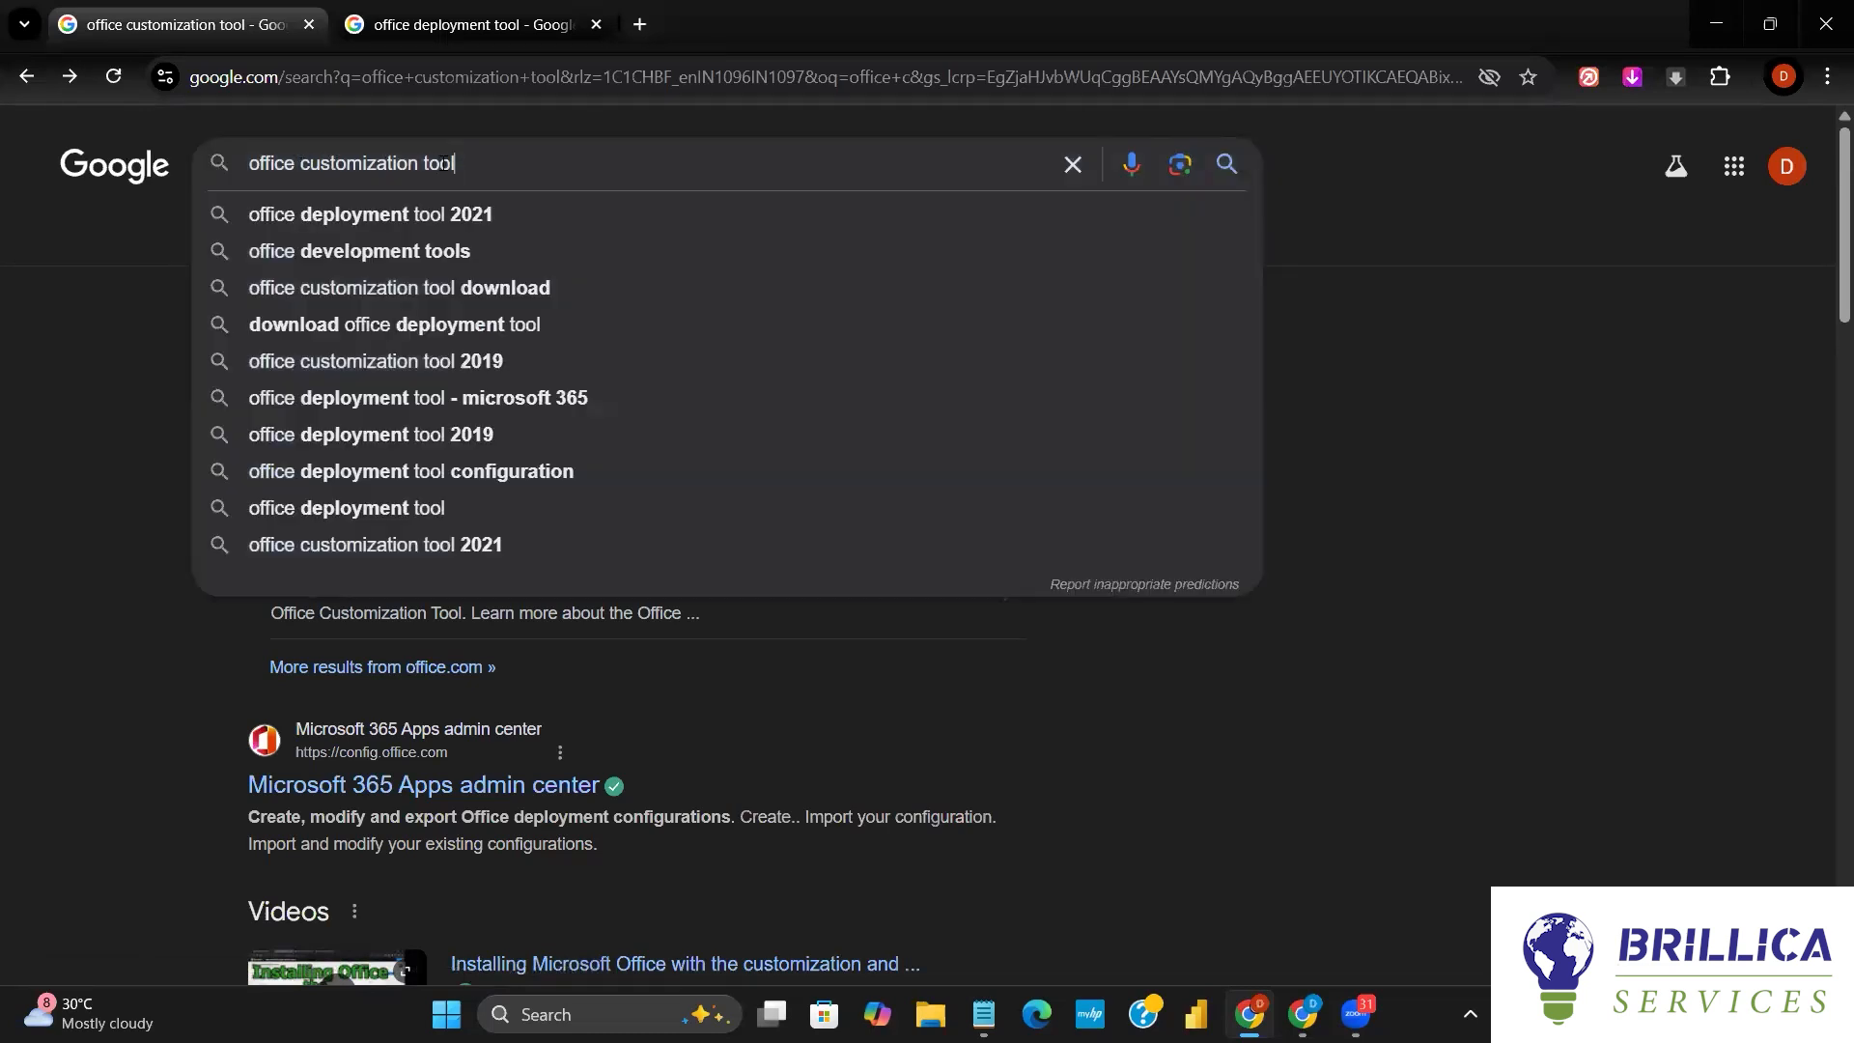
pyautogui.click(1509, 459)
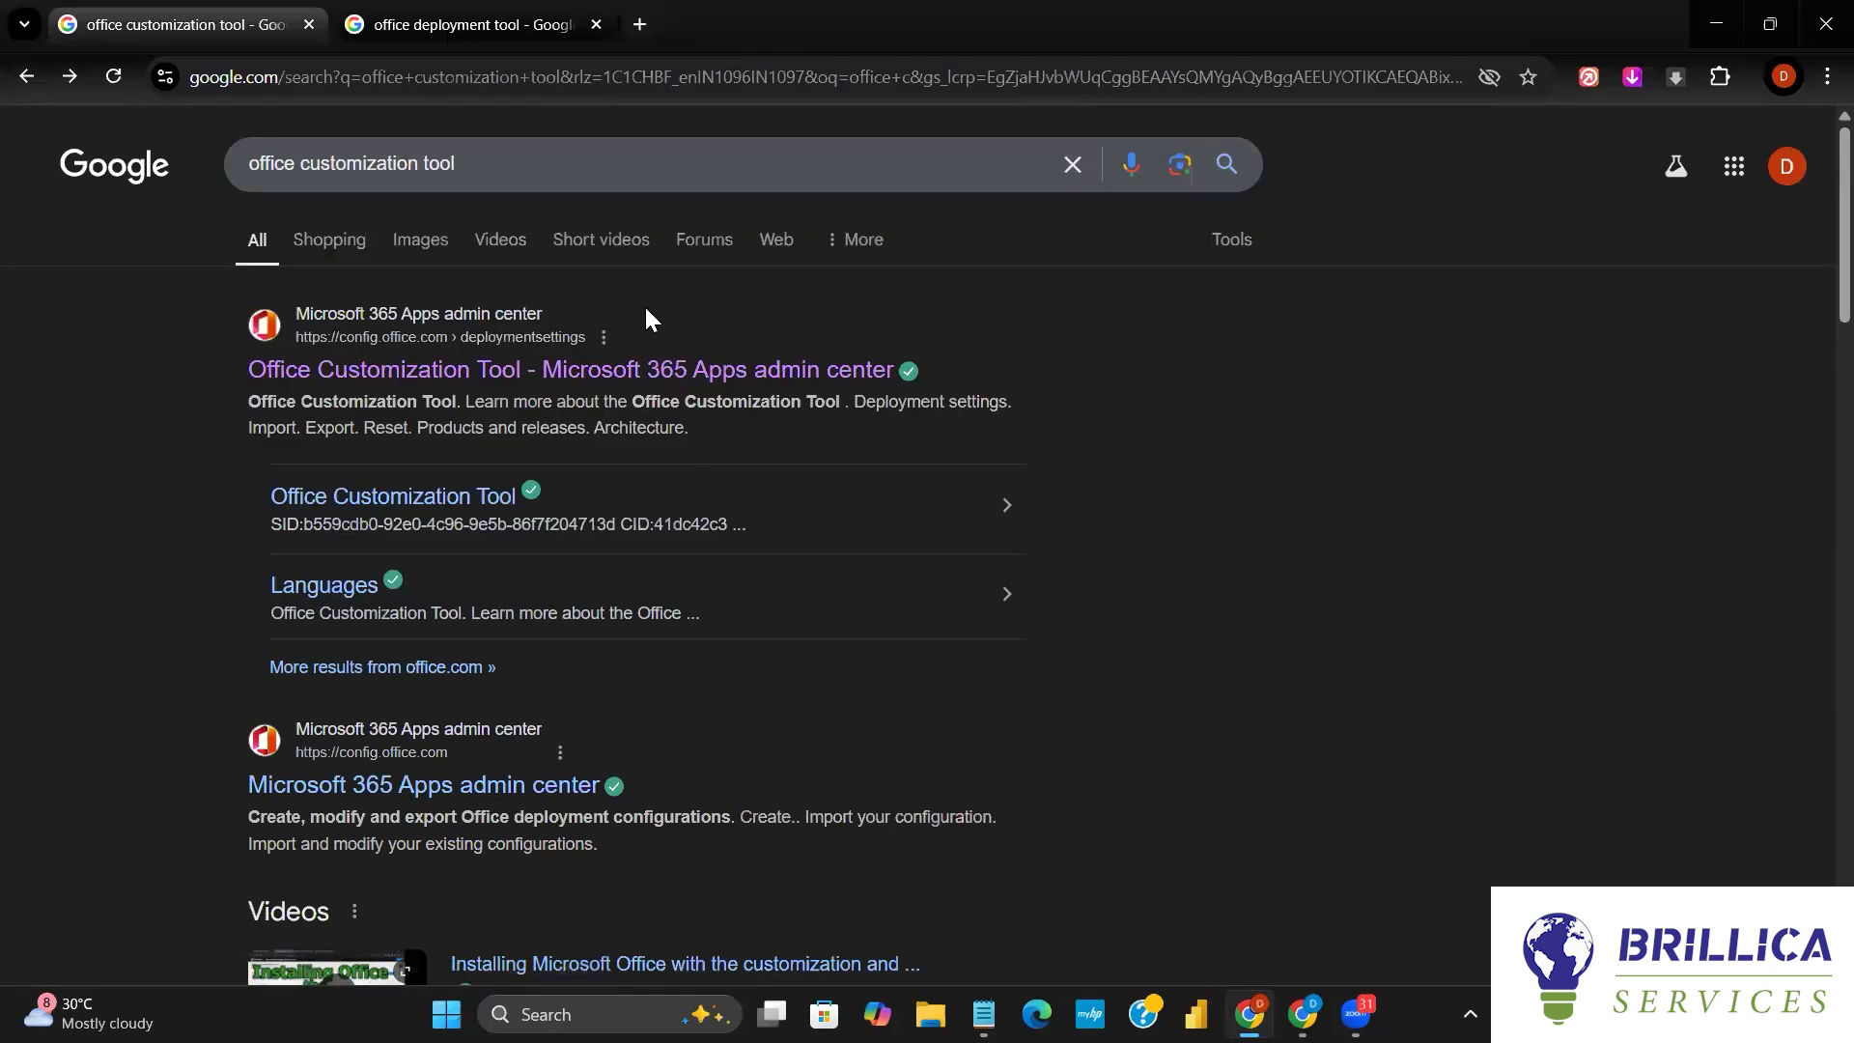
pyautogui.click(509, 380)
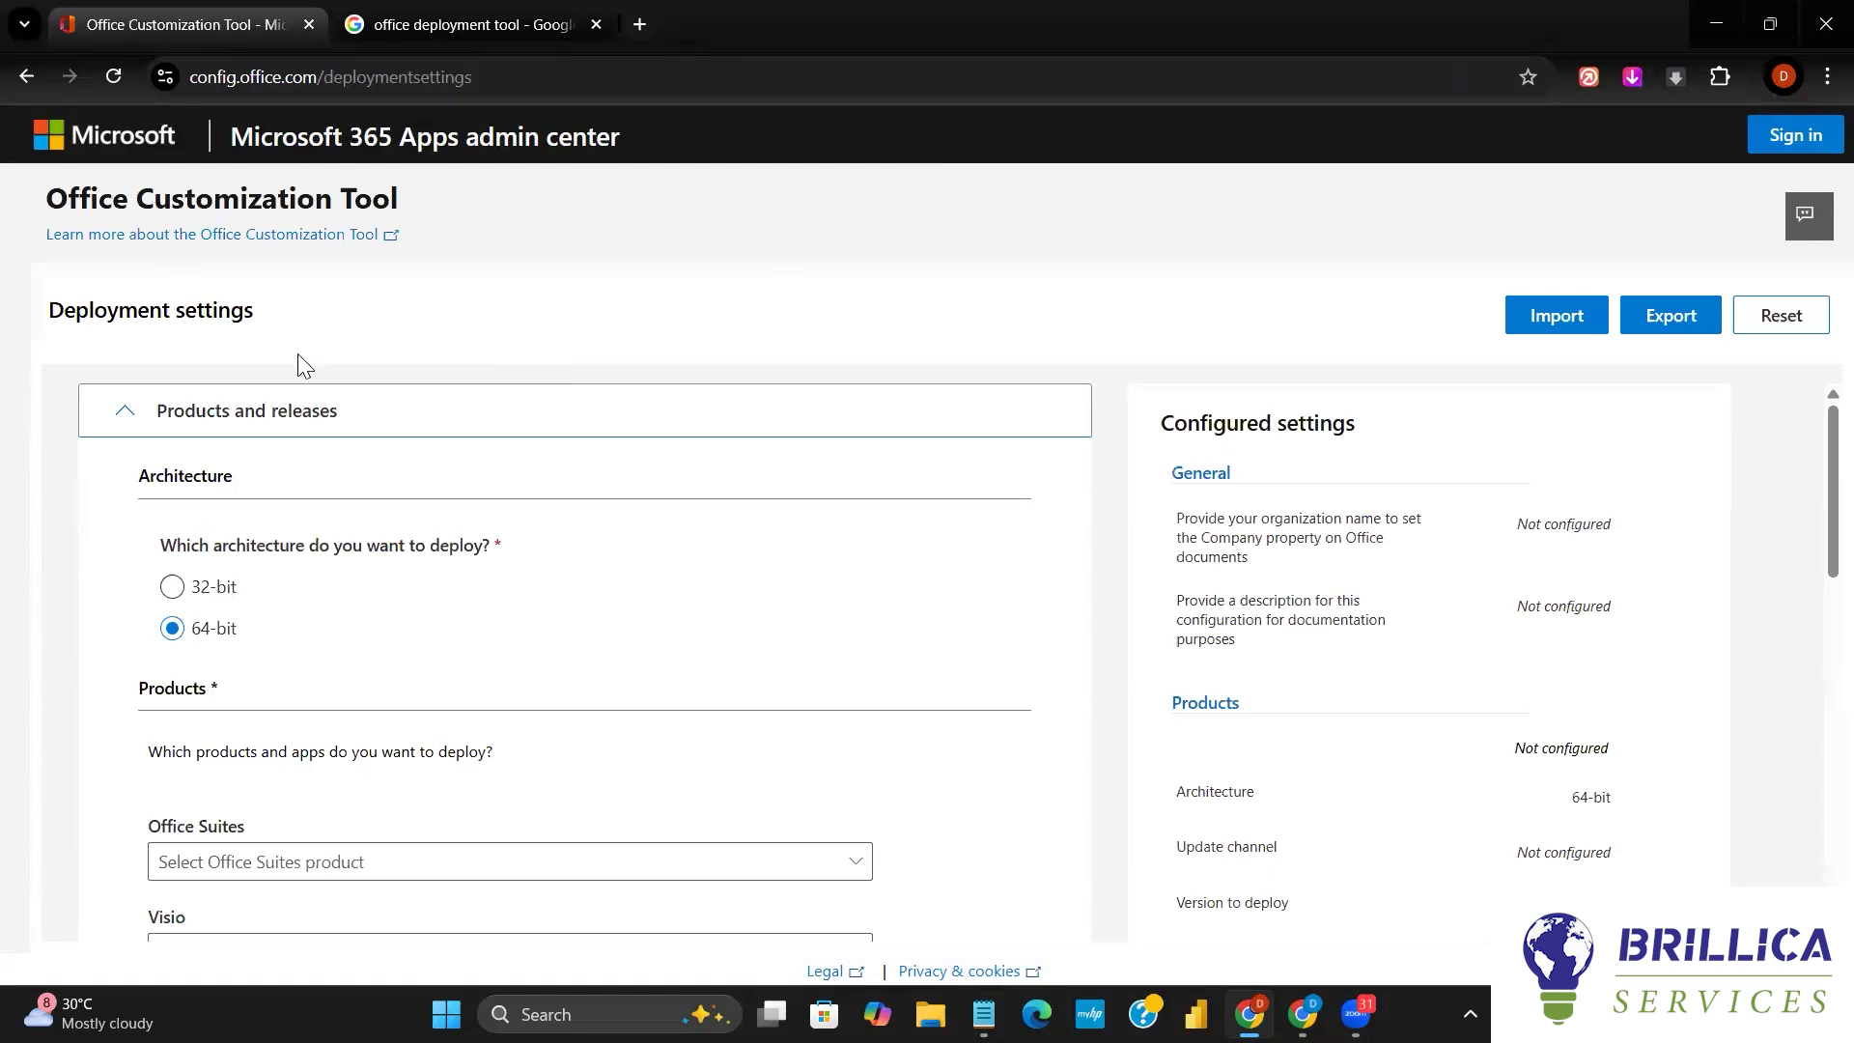
pyautogui.scroll(-2, 310, 597)
pyautogui.scroll(2, 309, 596)
# - Find and open the Windows Control Panel to view its Programs category, and close it
pyautogui.click(579, 1013)
pyautogui.write('control Panel')
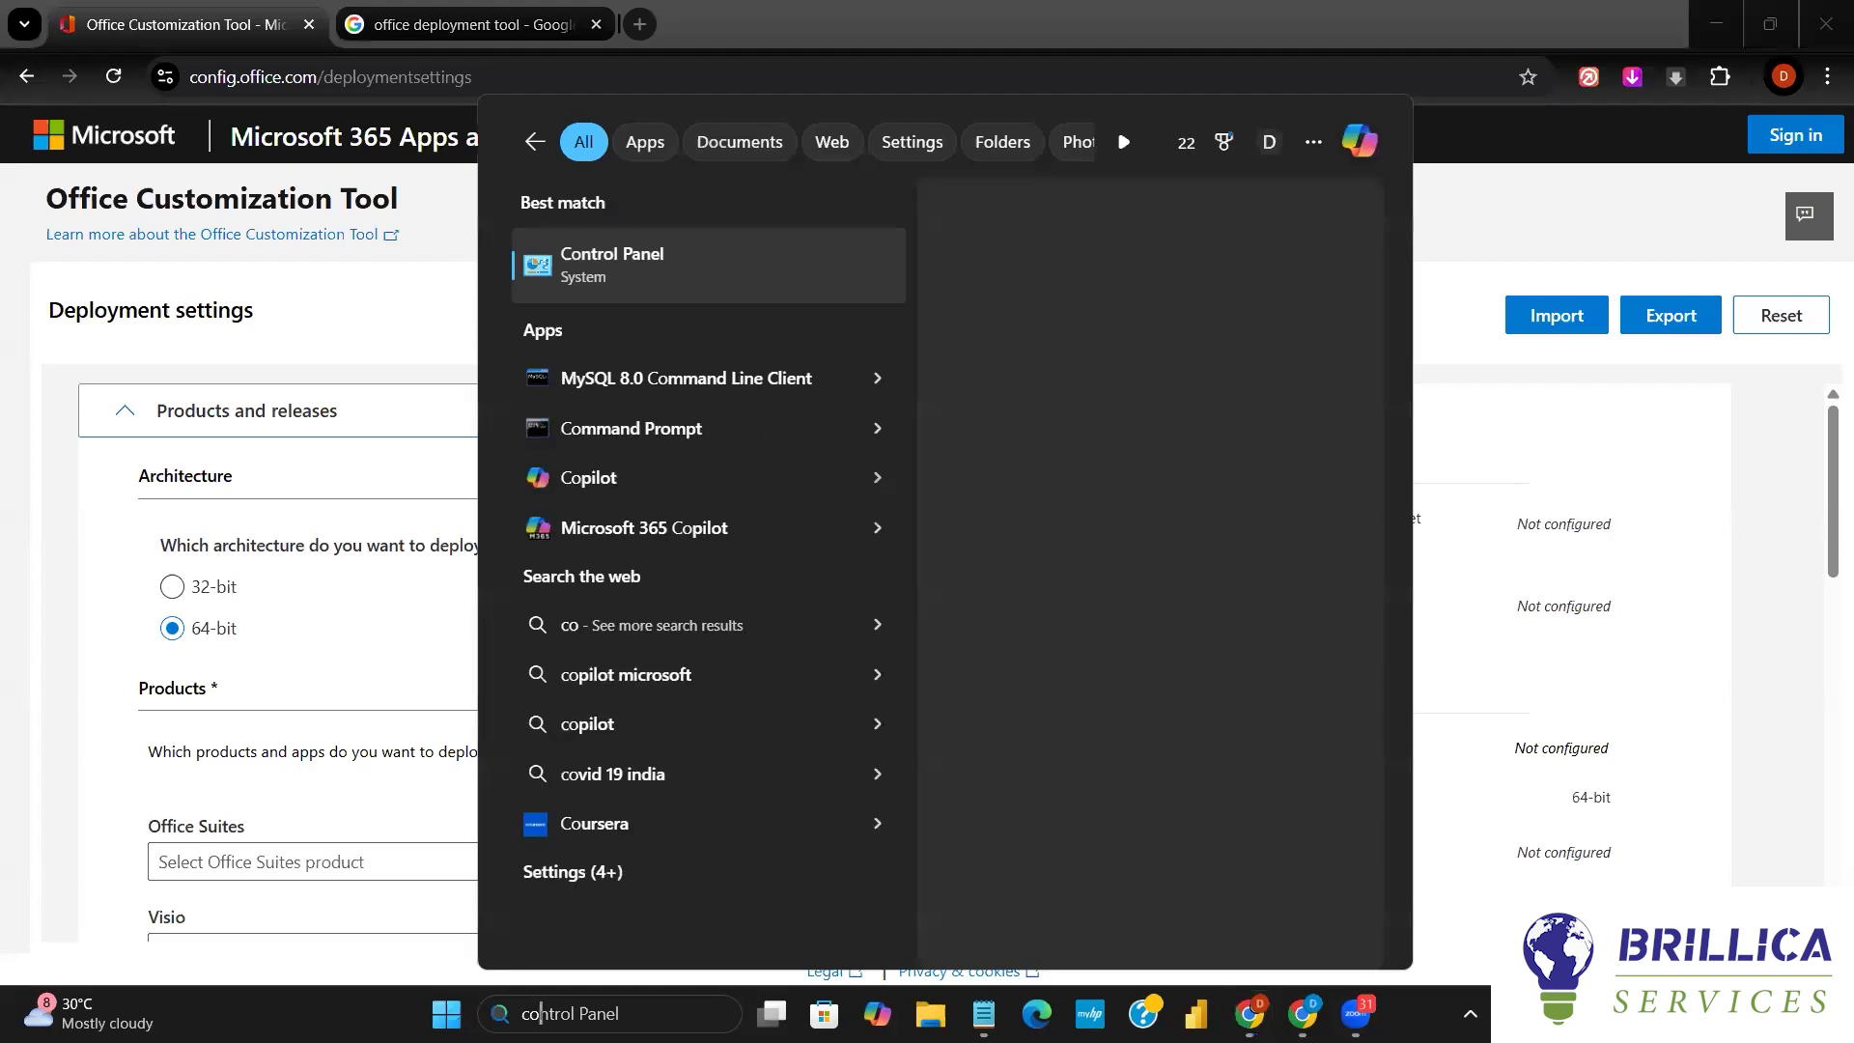
pyautogui.click(673, 282)
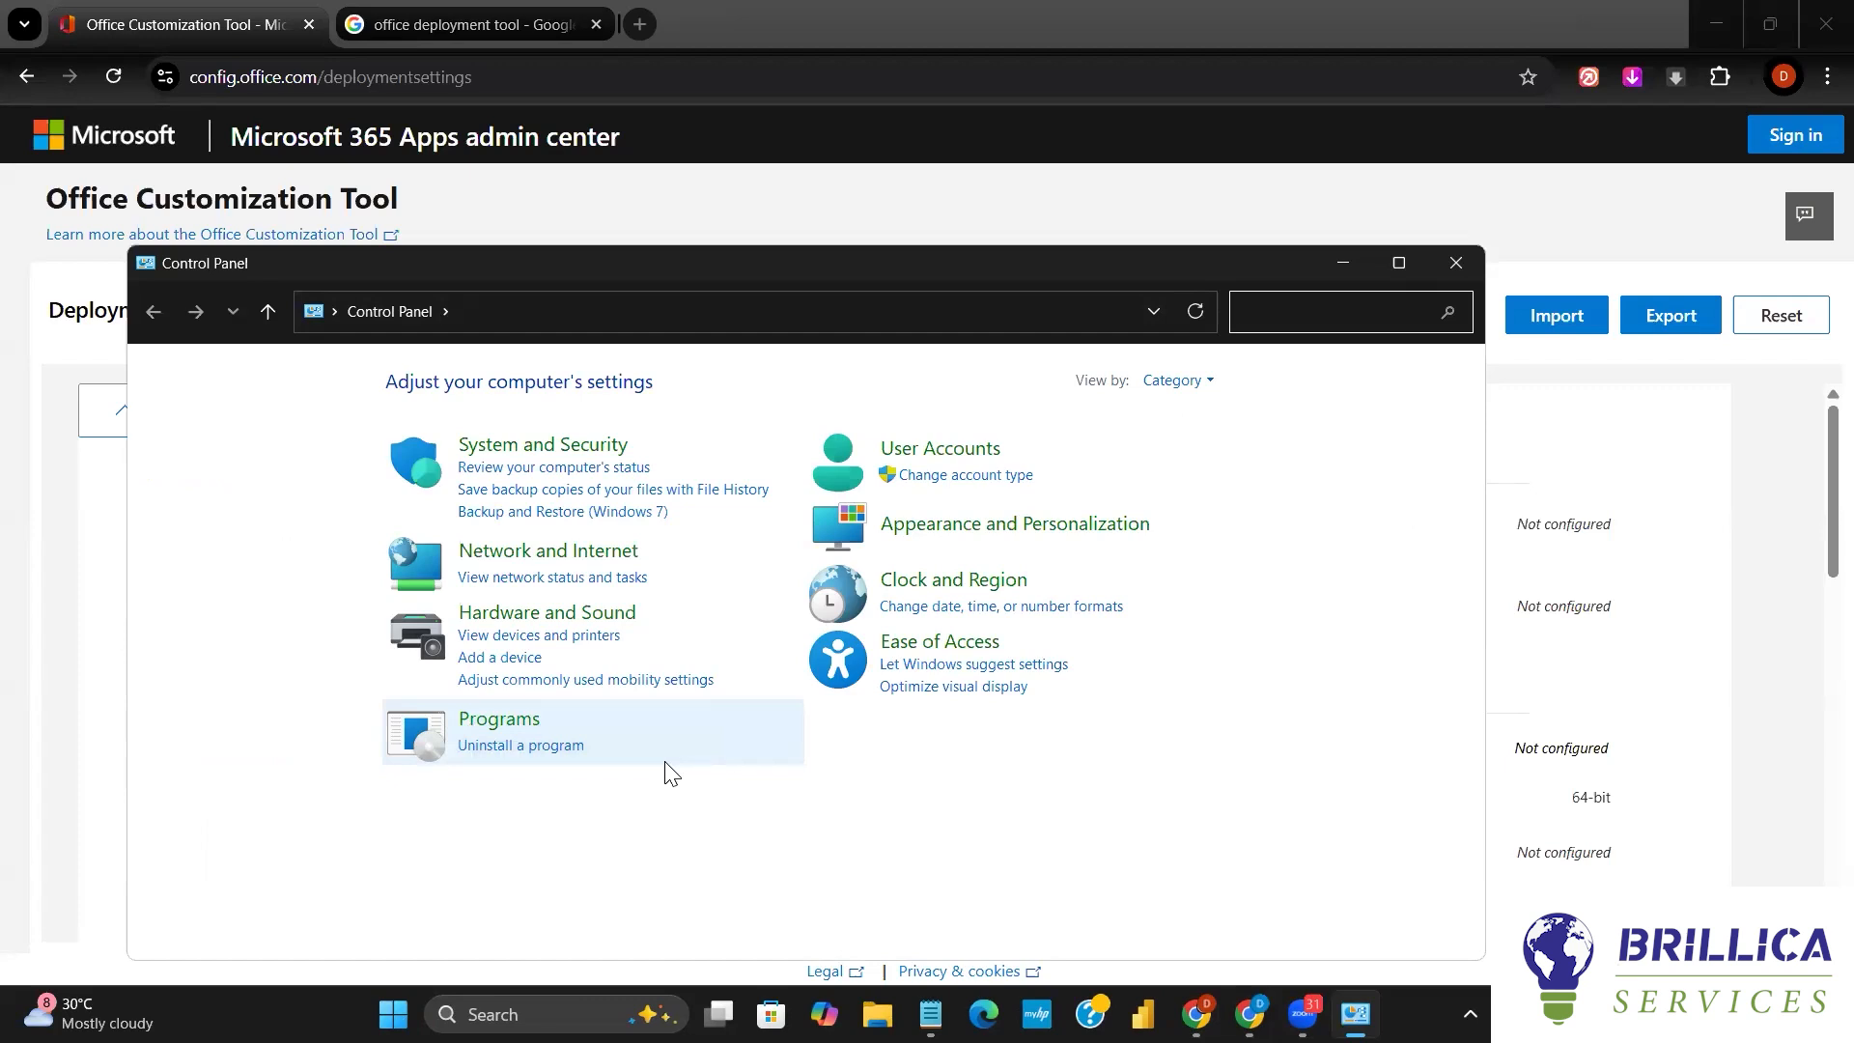
pyautogui.click(1449, 272)
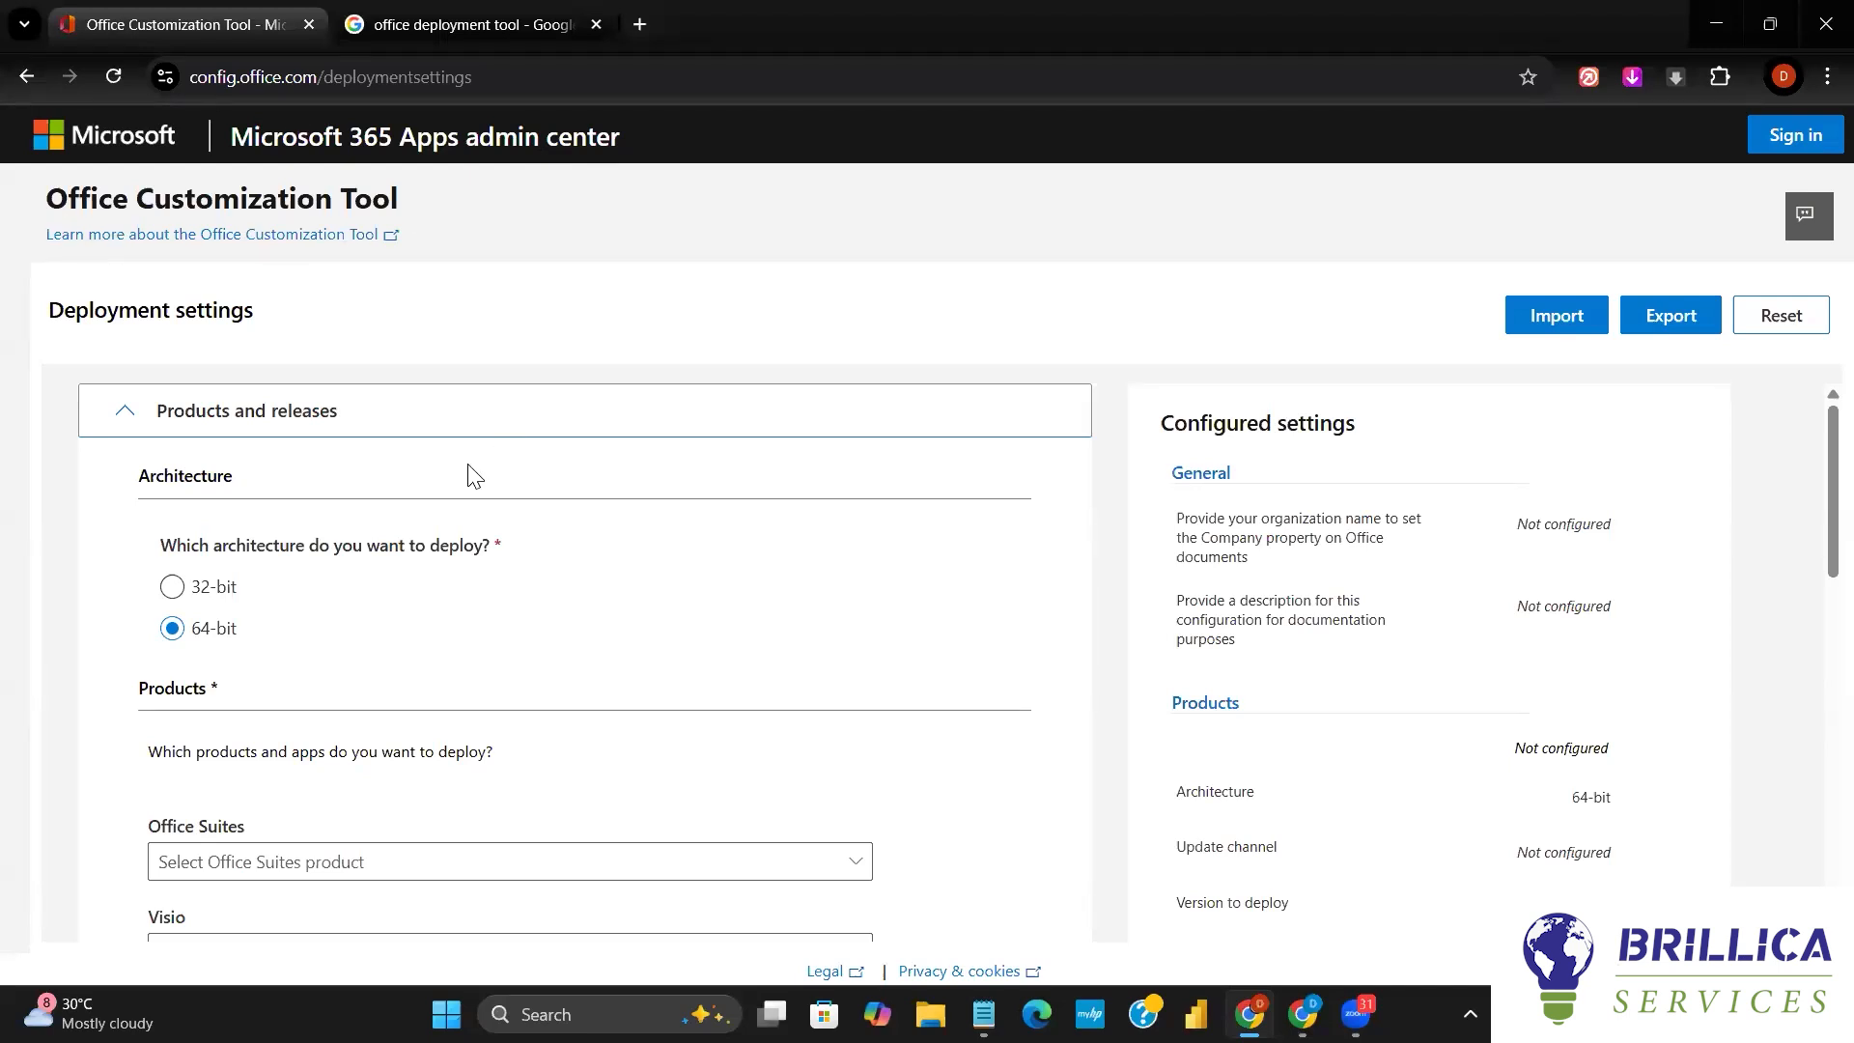
# - Choose Office LTSC Professional Plus 2024 - Volume License as the Office suite to deploy
pyautogui.scroll(-2, 468, 473)
pyautogui.scroll(1, 469, 476)
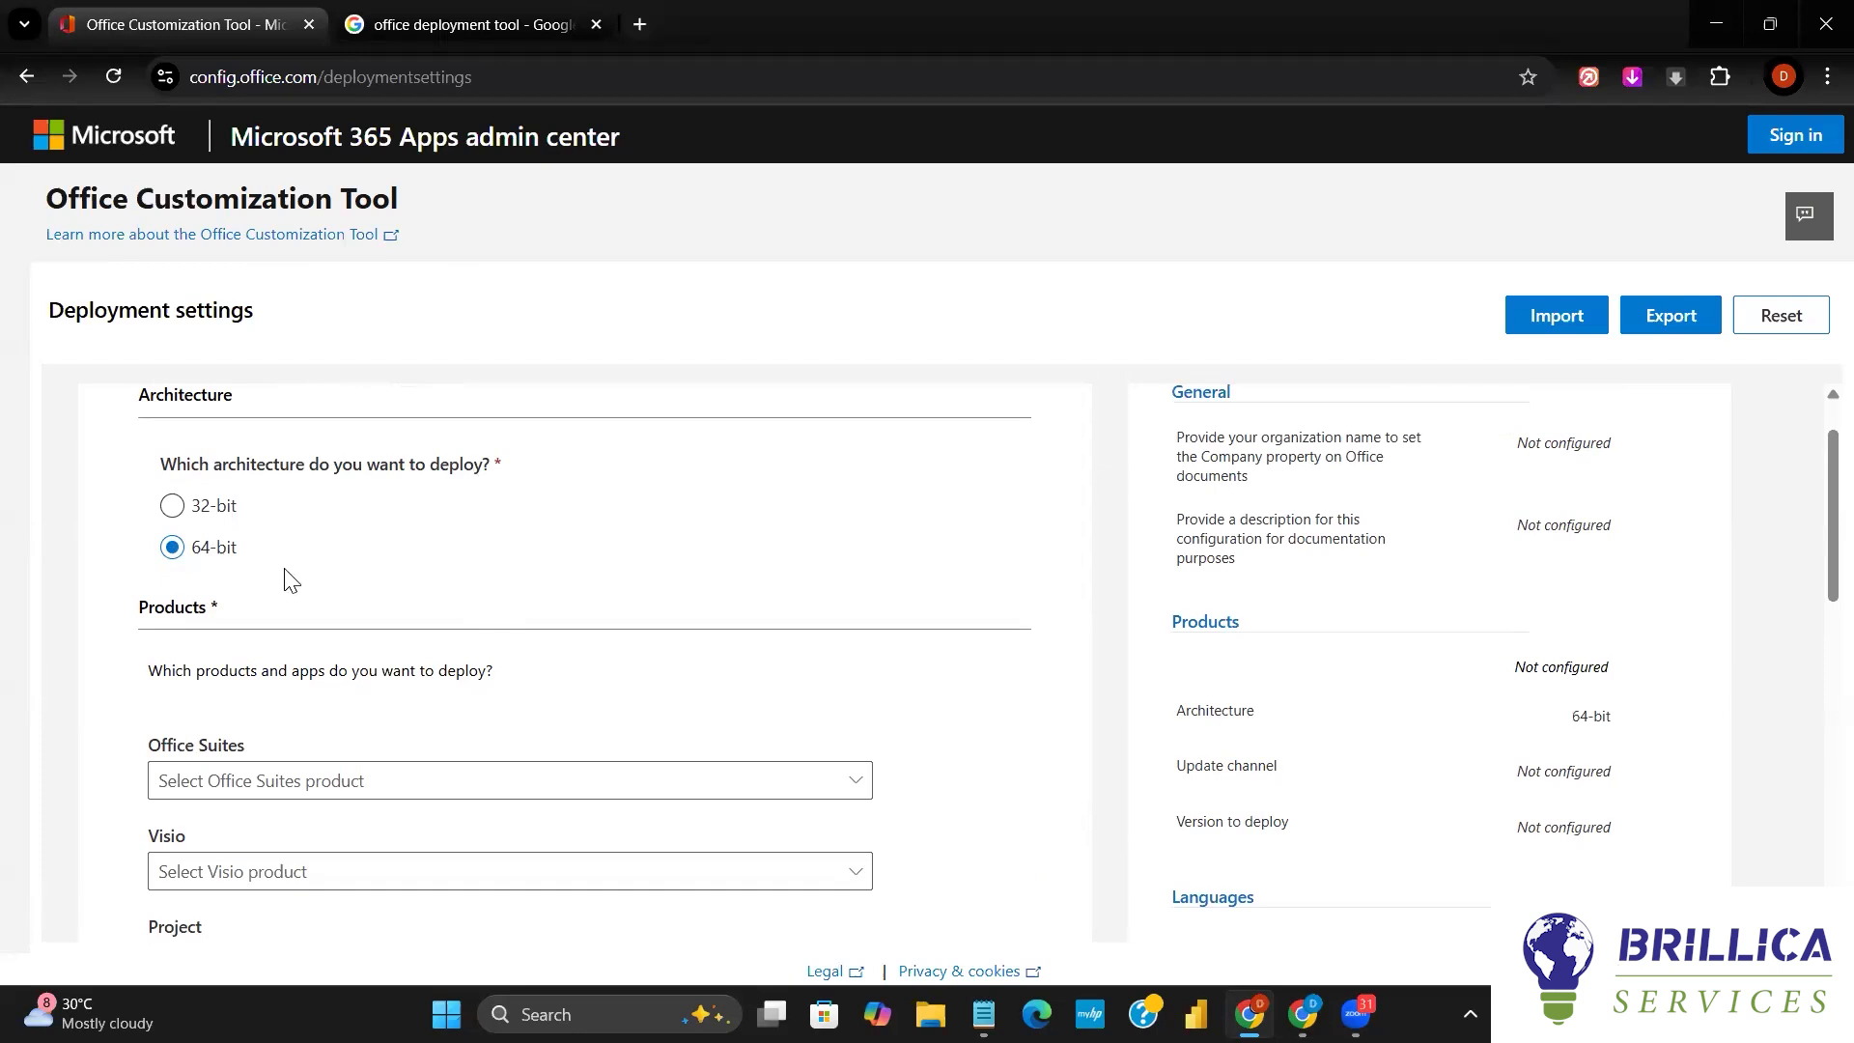
pyautogui.scroll(-2, 289, 580)
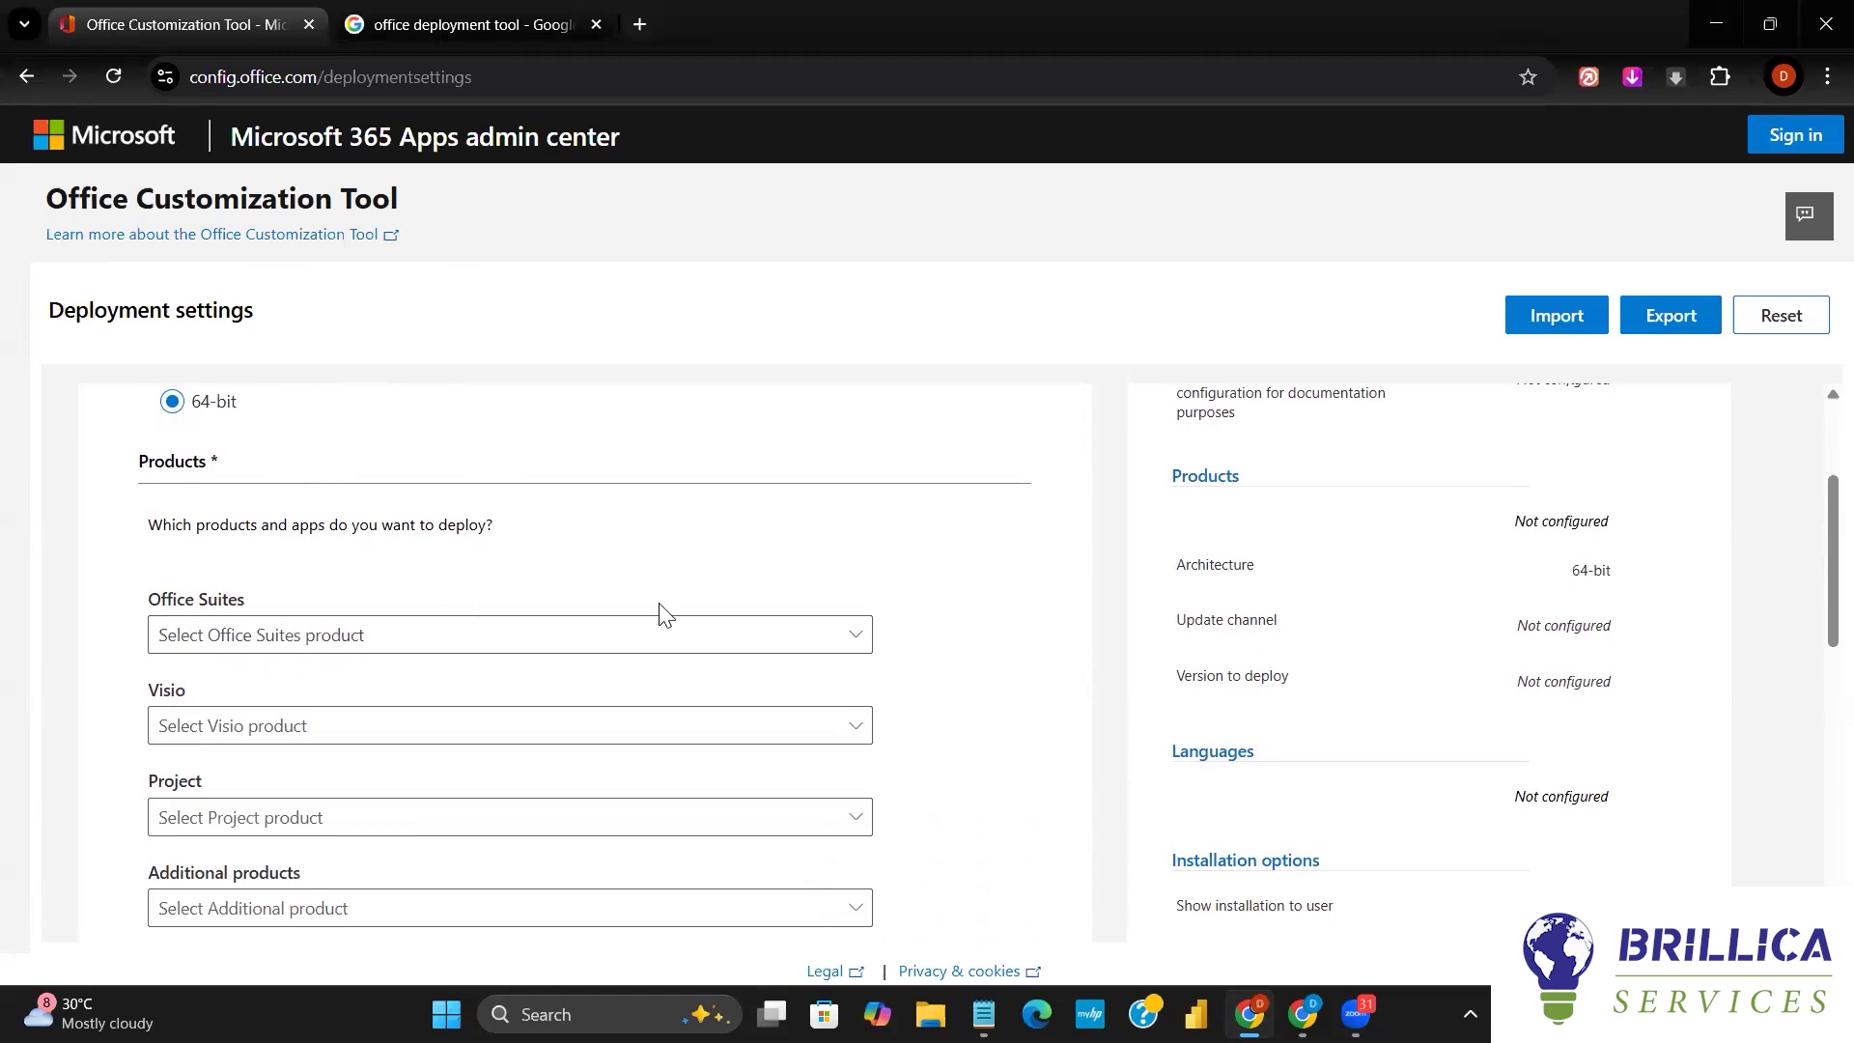
pyautogui.click(805, 638)
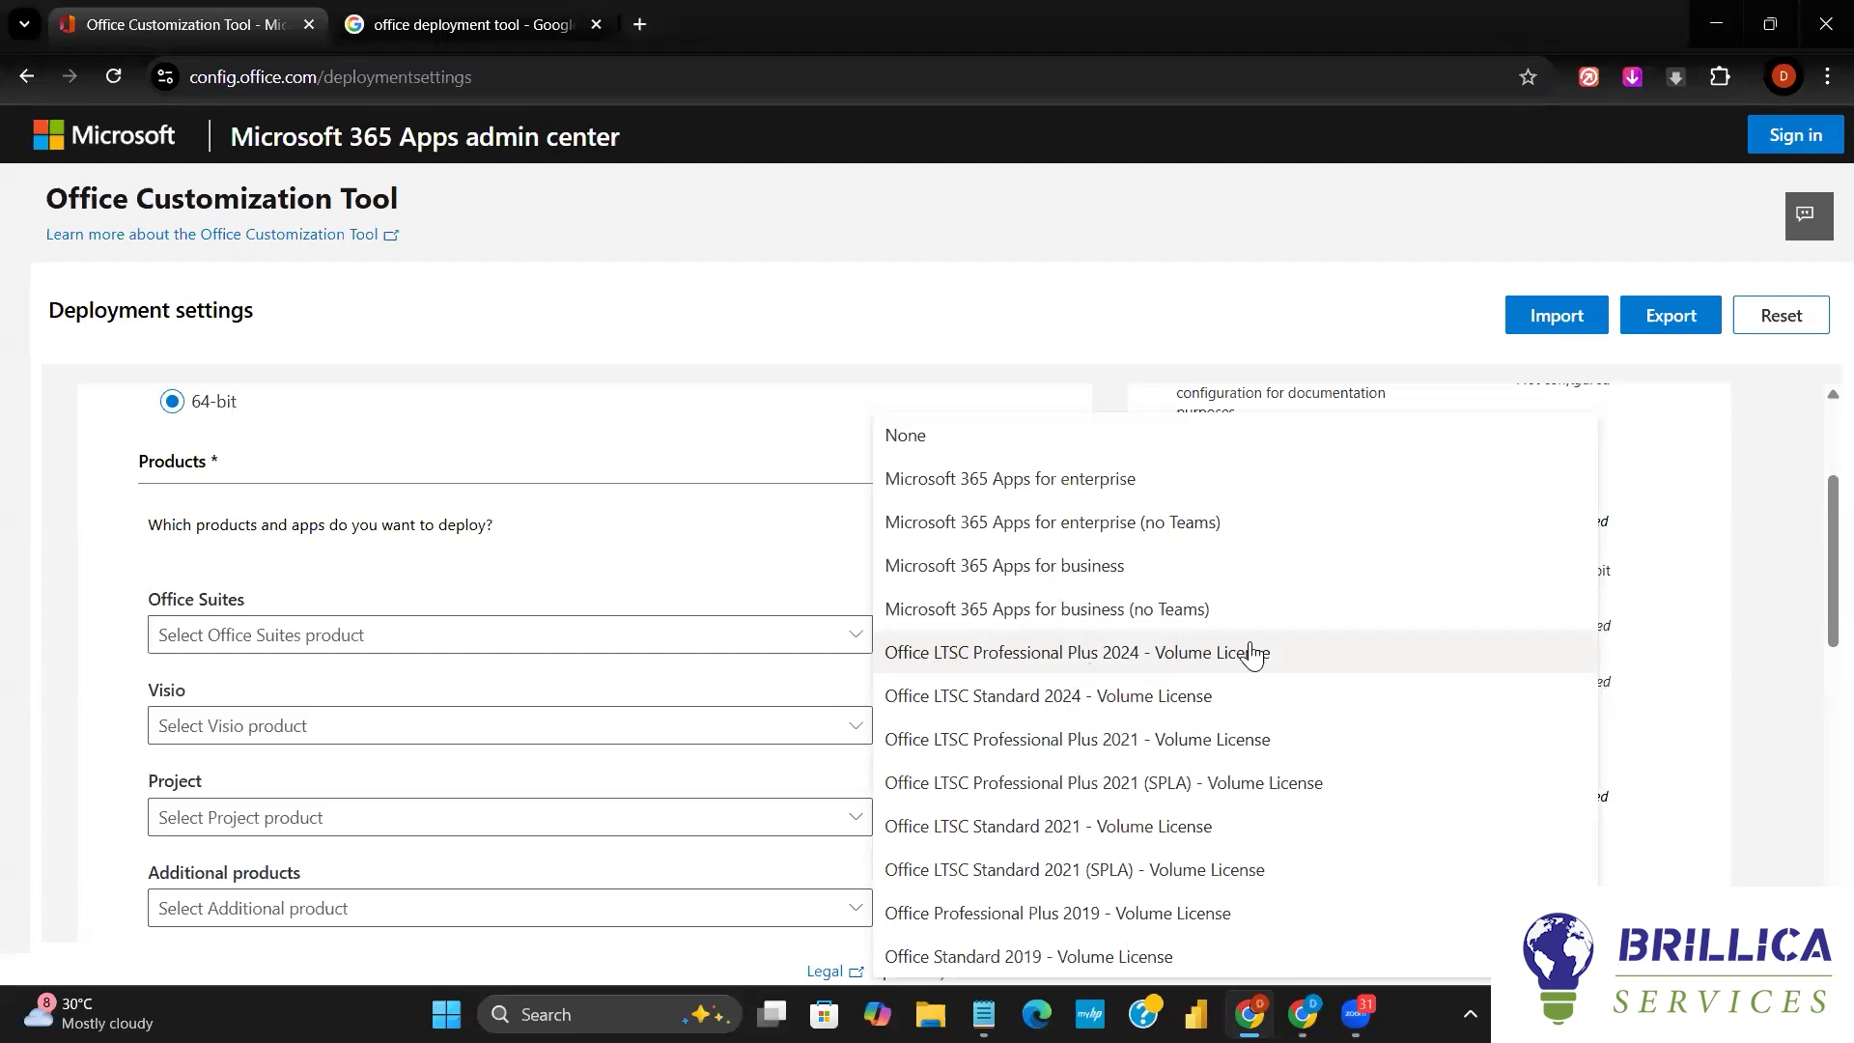
pyautogui.click(1169, 658)
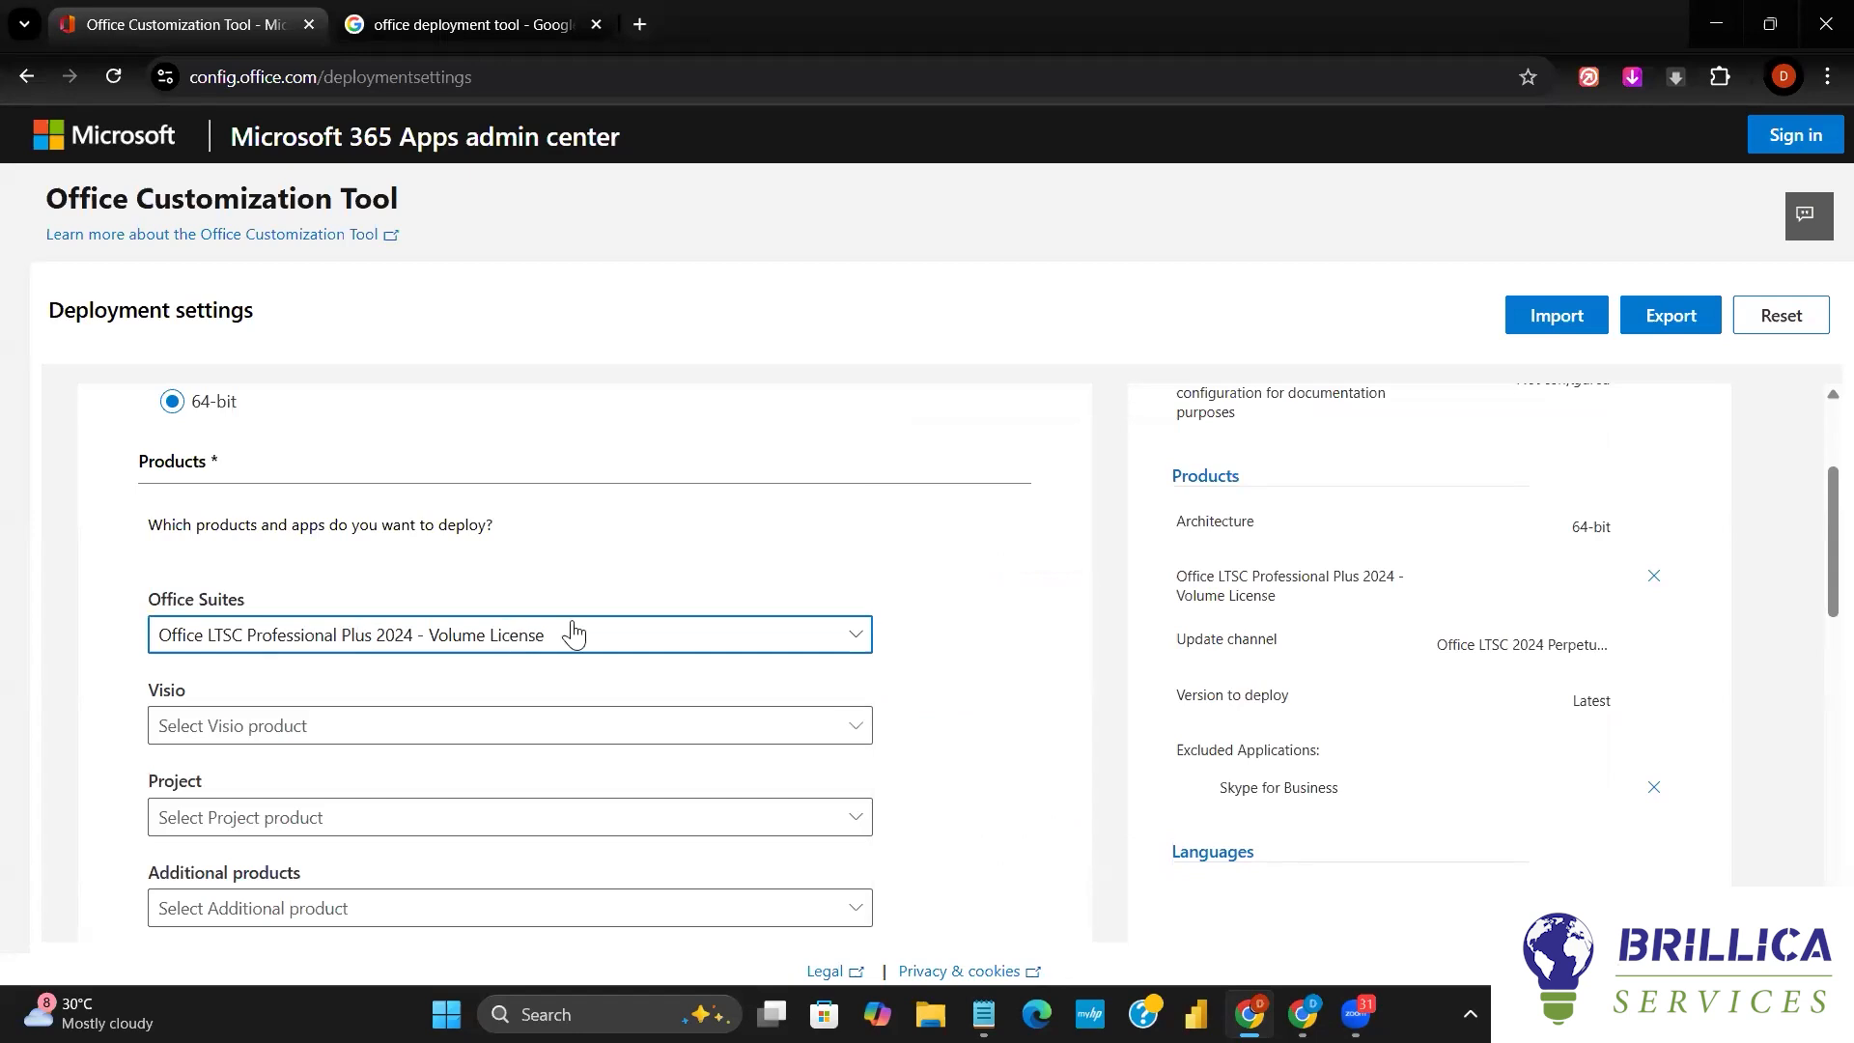
# - Review the update channel, version and included apps for the suite, and proceed to the Language section
pyautogui.scroll(-2, 929, 674)
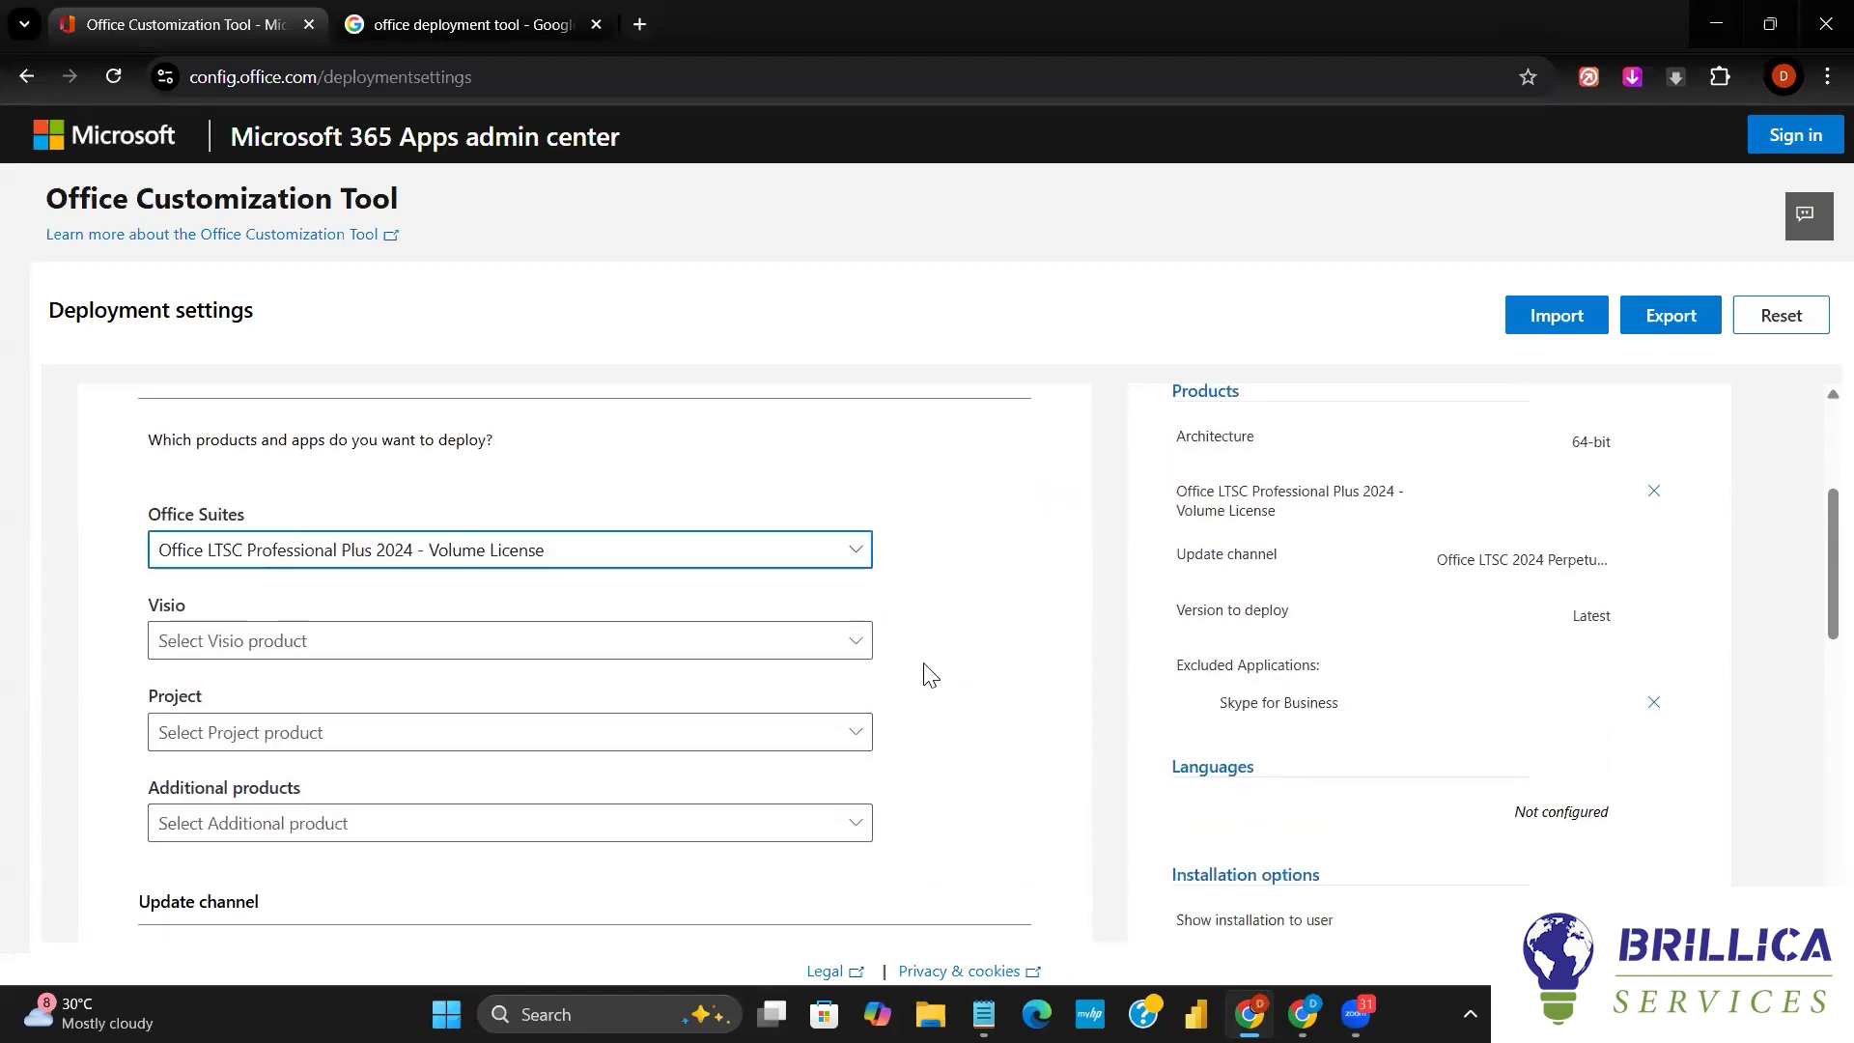
pyautogui.scroll(2, 930, 674)
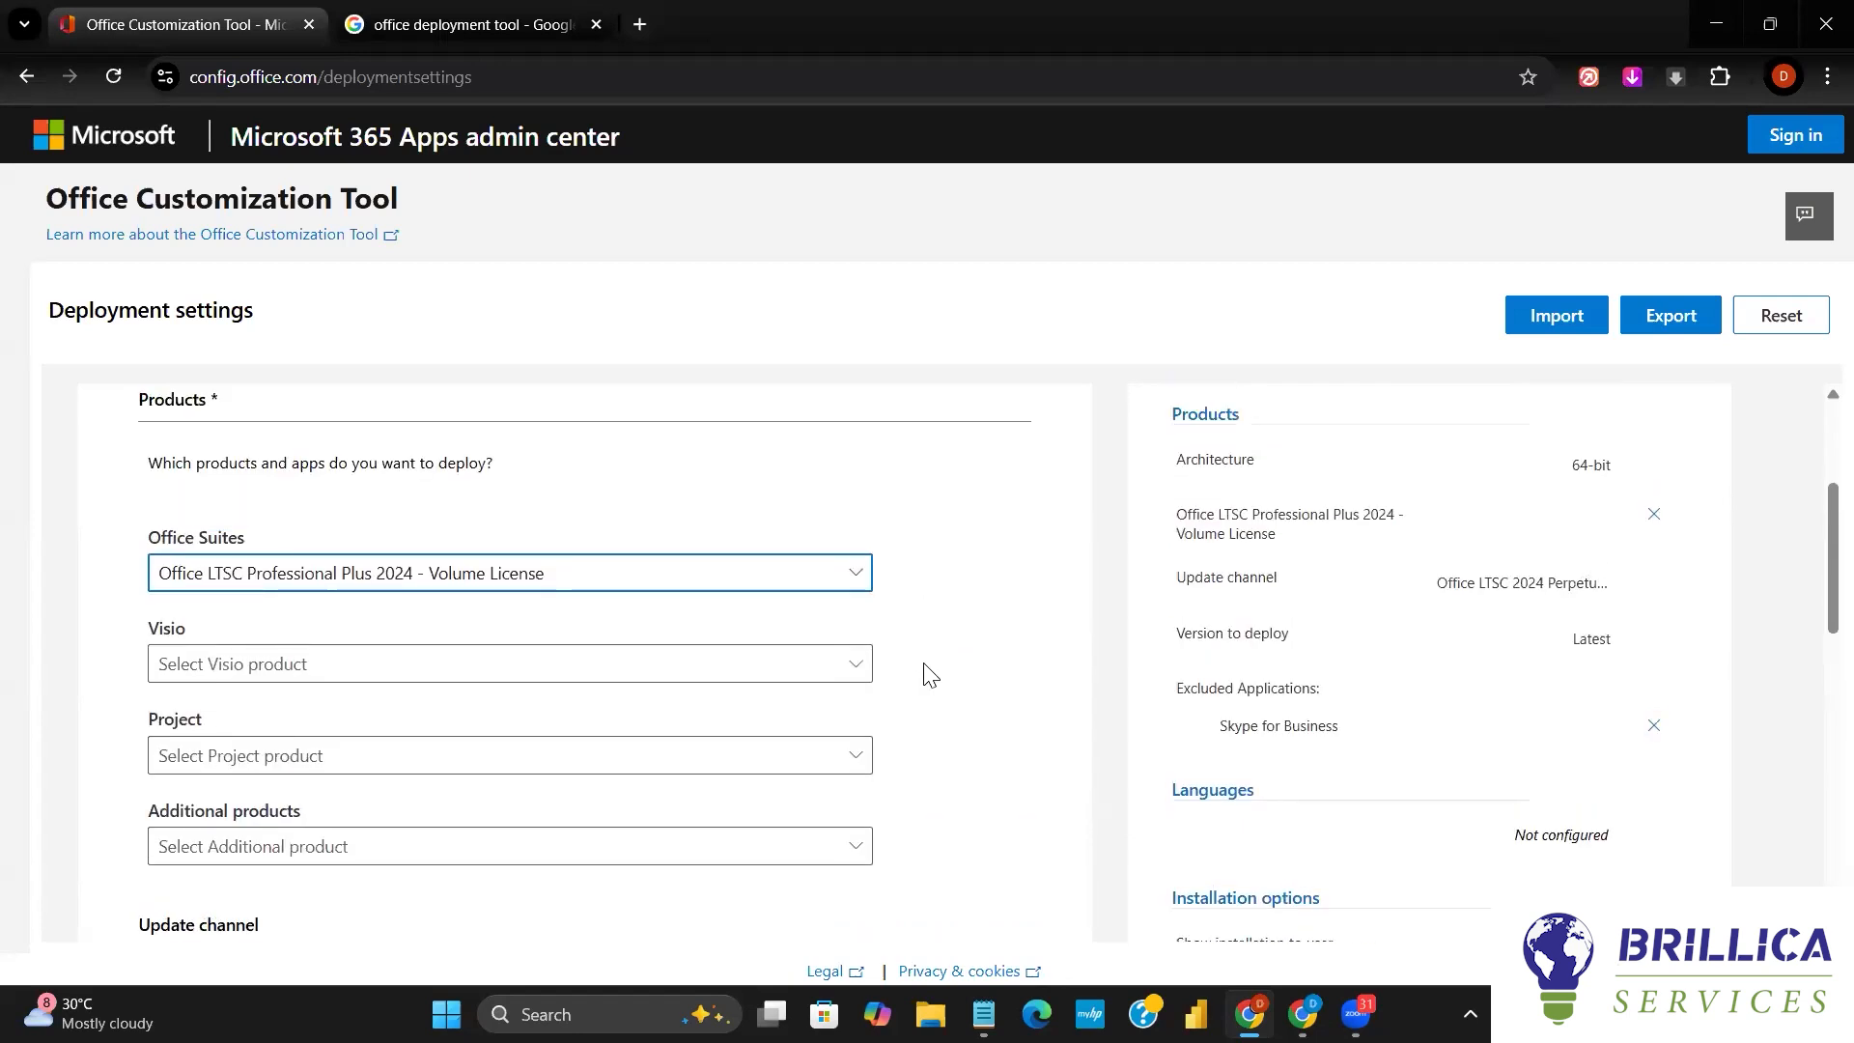
pyautogui.scroll(-3, 930, 674)
pyautogui.scroll(-4, 930, 674)
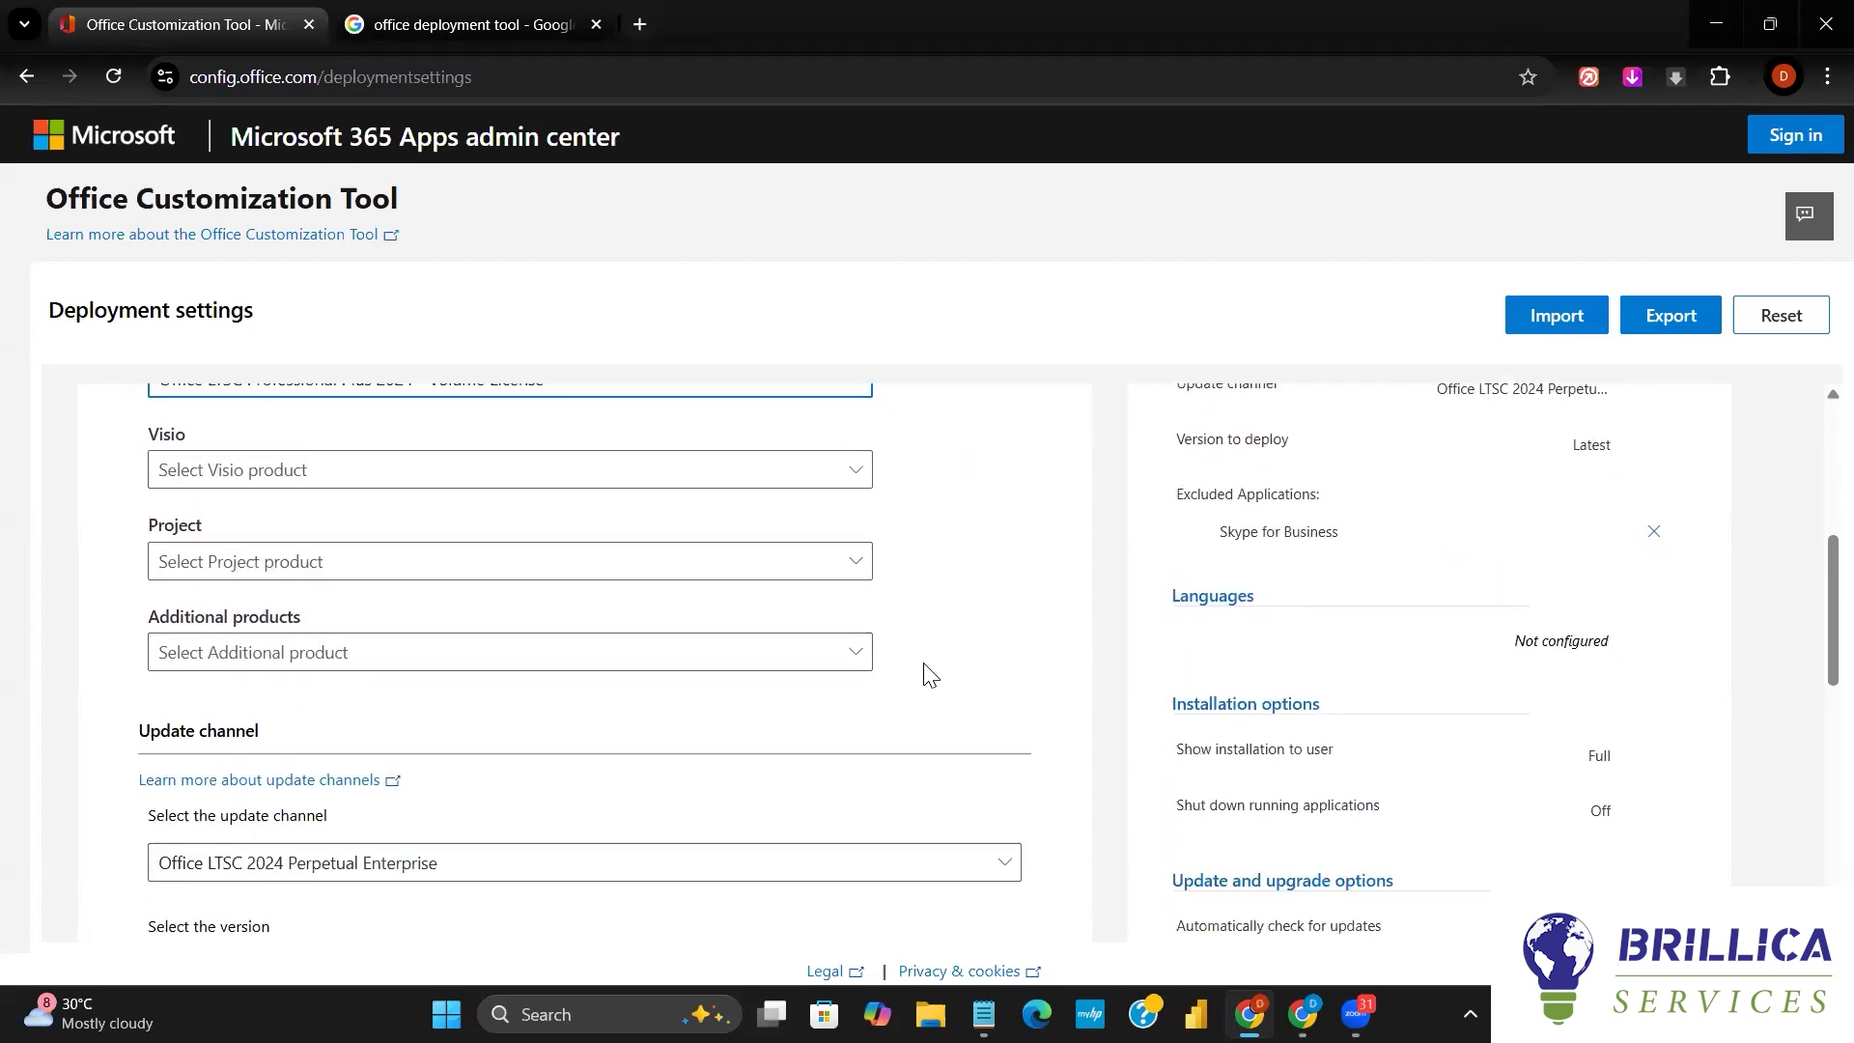
pyautogui.scroll(-1, 930, 674)
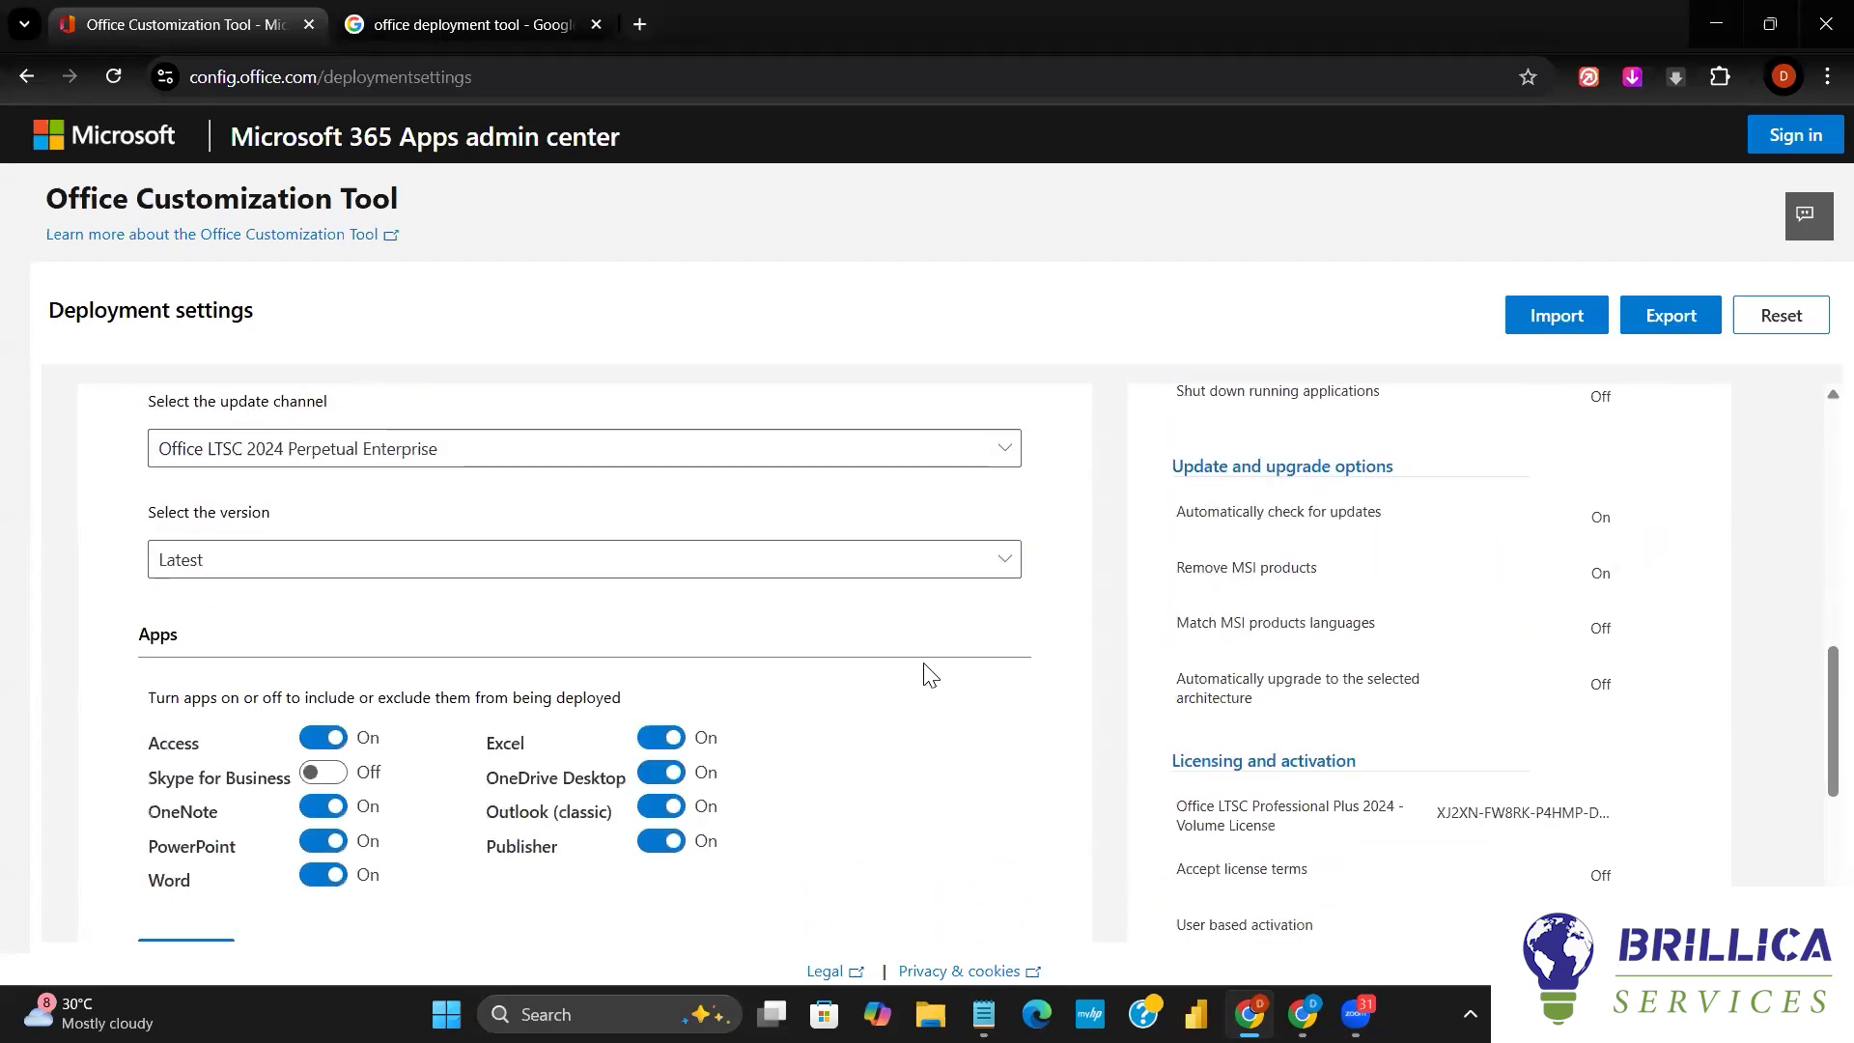
pyautogui.scroll(1, 929, 674)
pyautogui.scroll(-3, 925, 673)
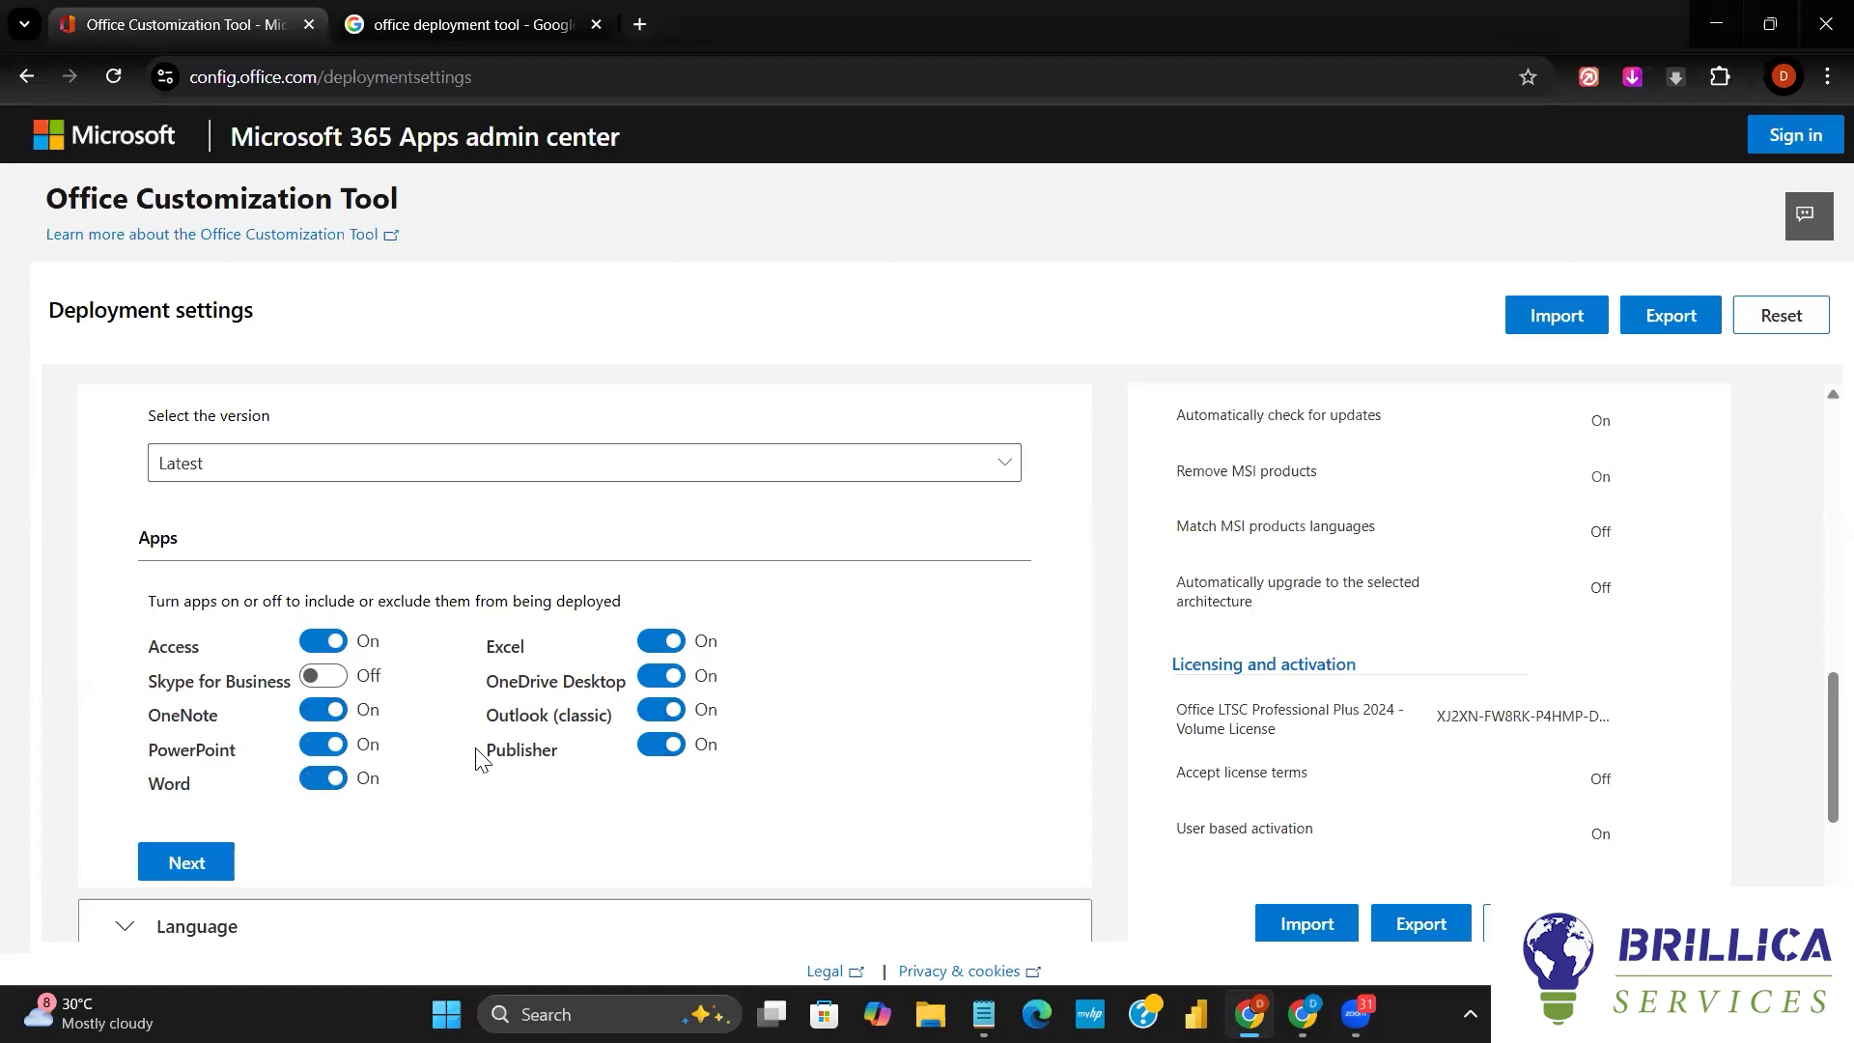
pyautogui.scroll(-1, 480, 760)
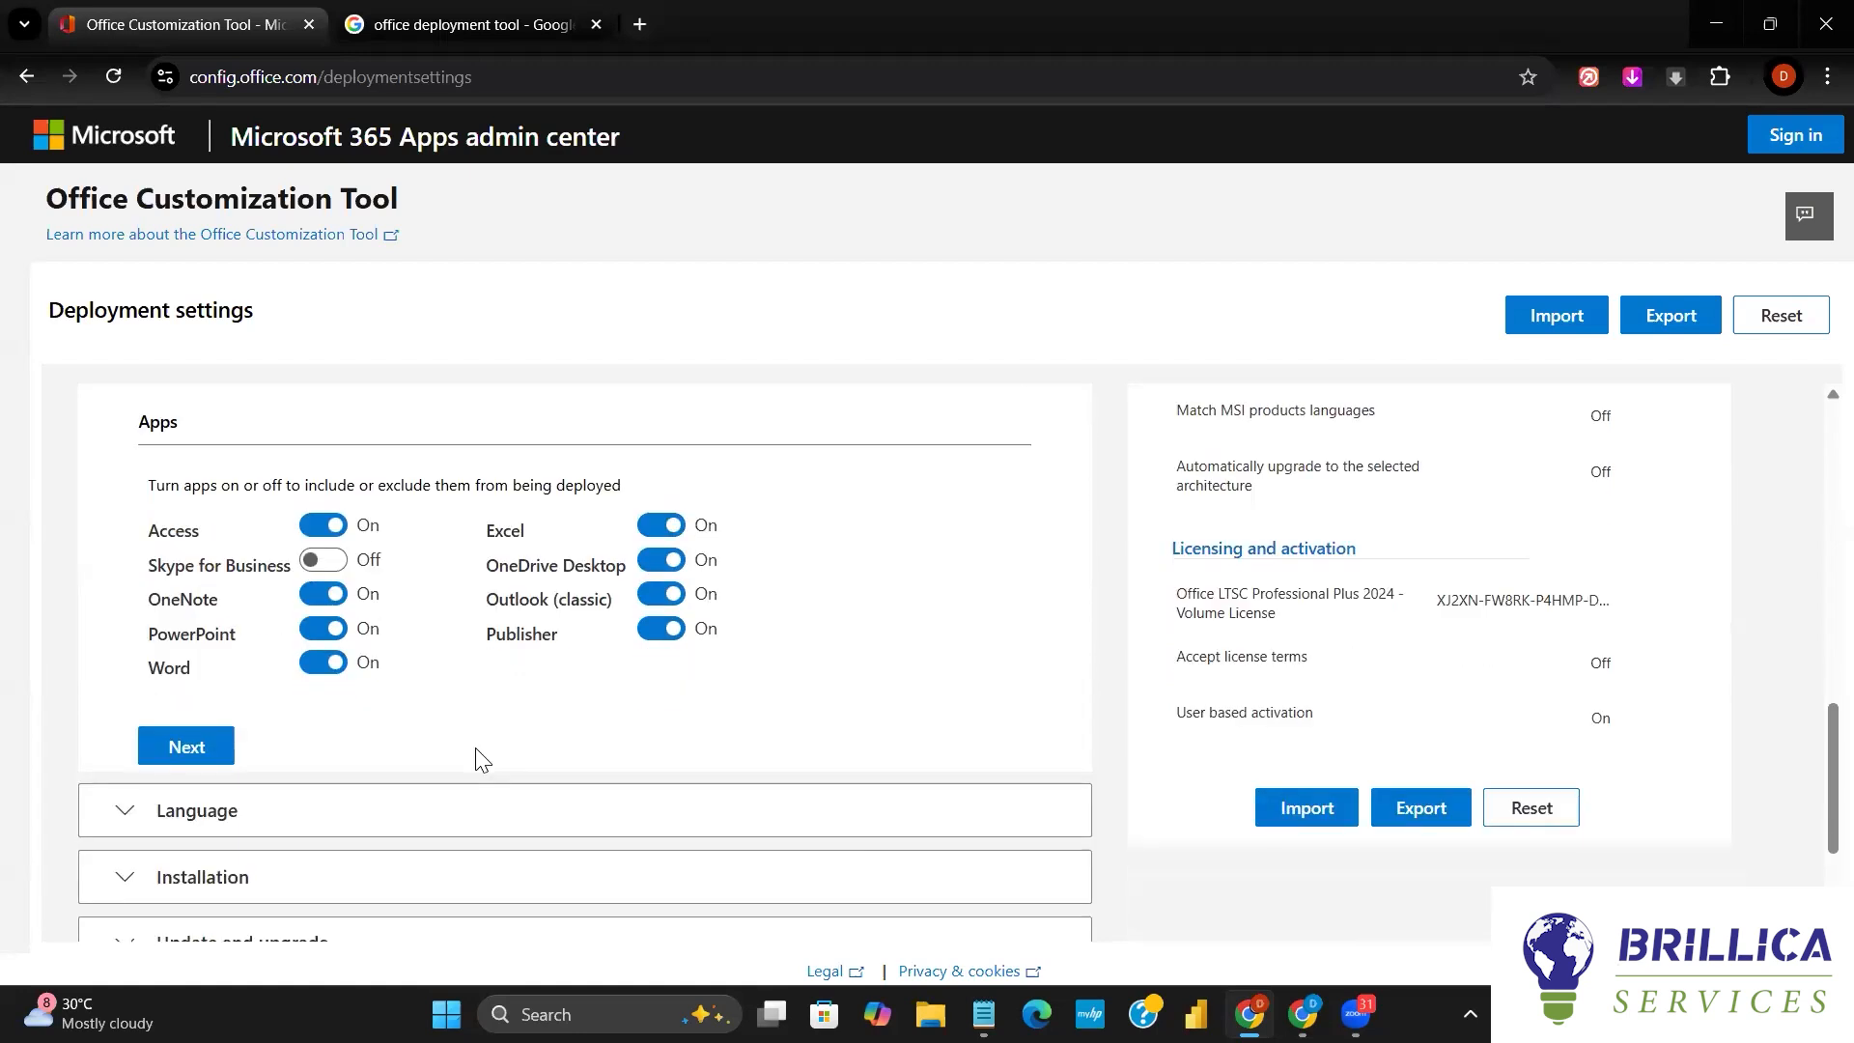
pyautogui.click(187, 746)
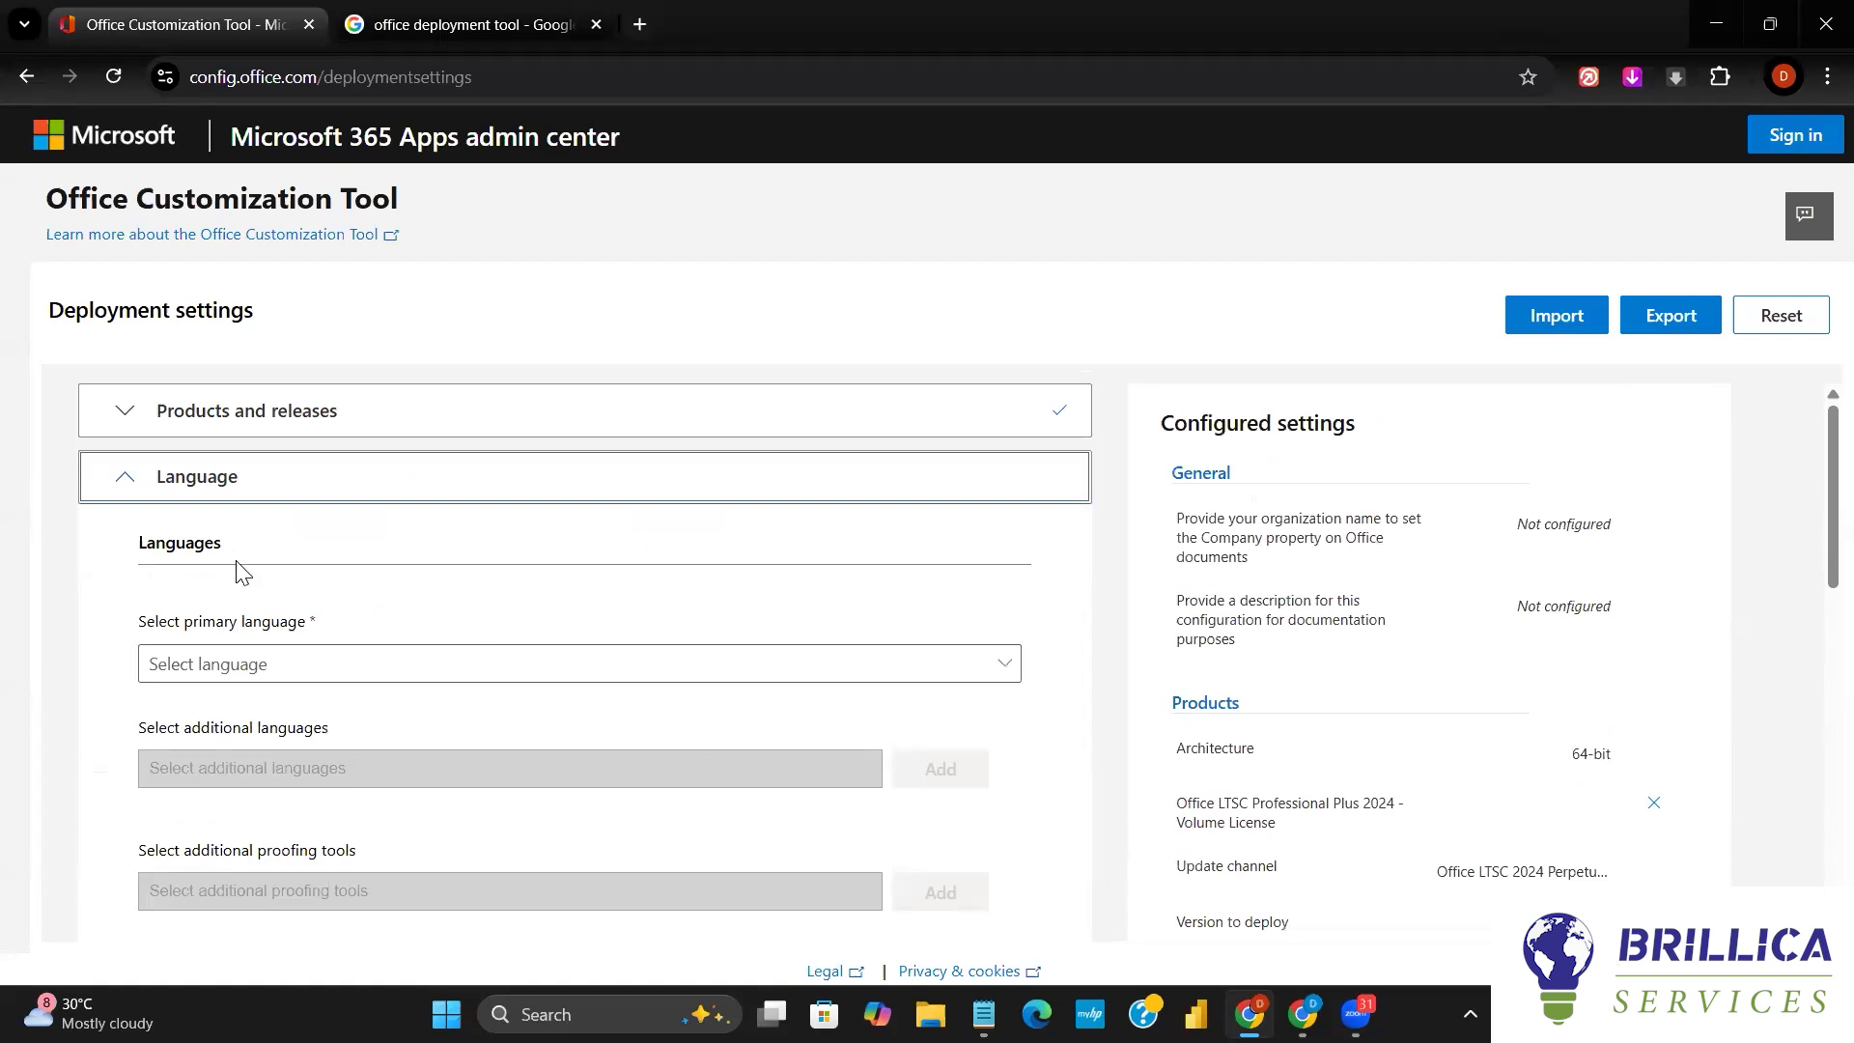
# - Set the primary language to English (United States) and proceed to the Installation section
pyautogui.scroll(-2, 241, 571)
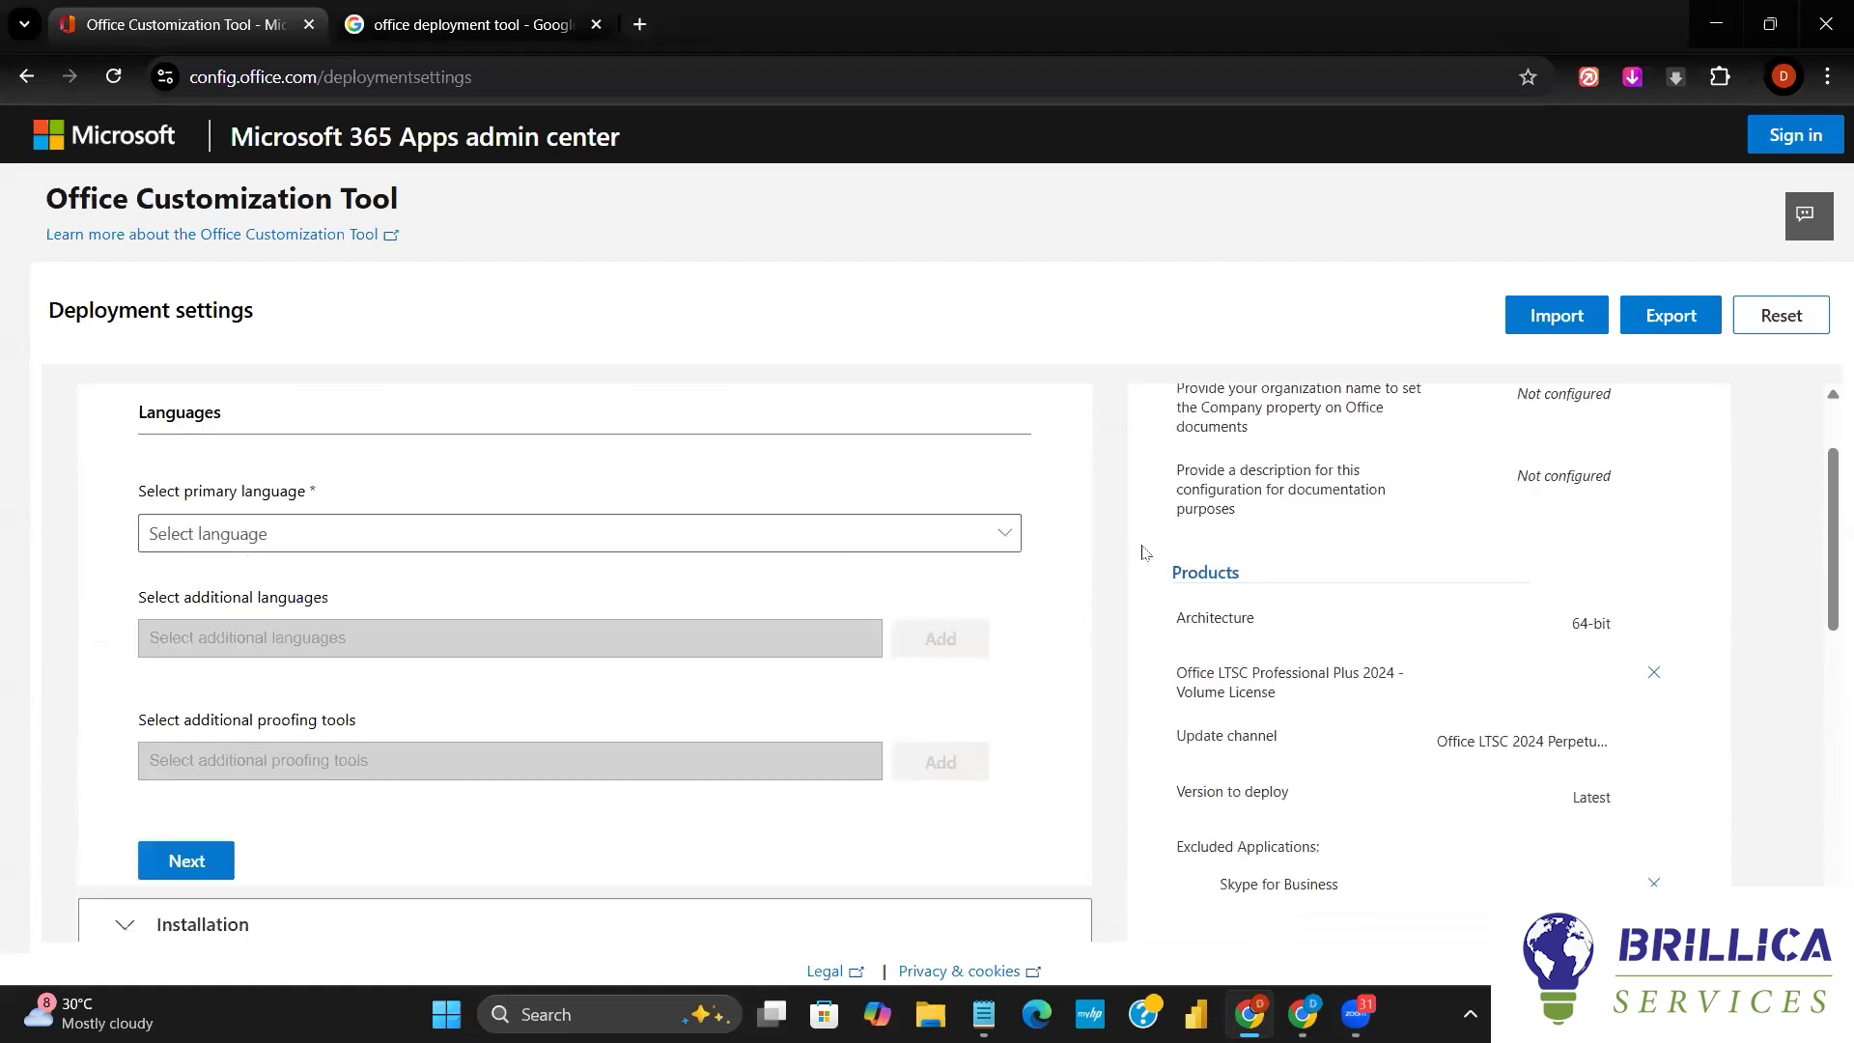
pyautogui.click(1004, 536)
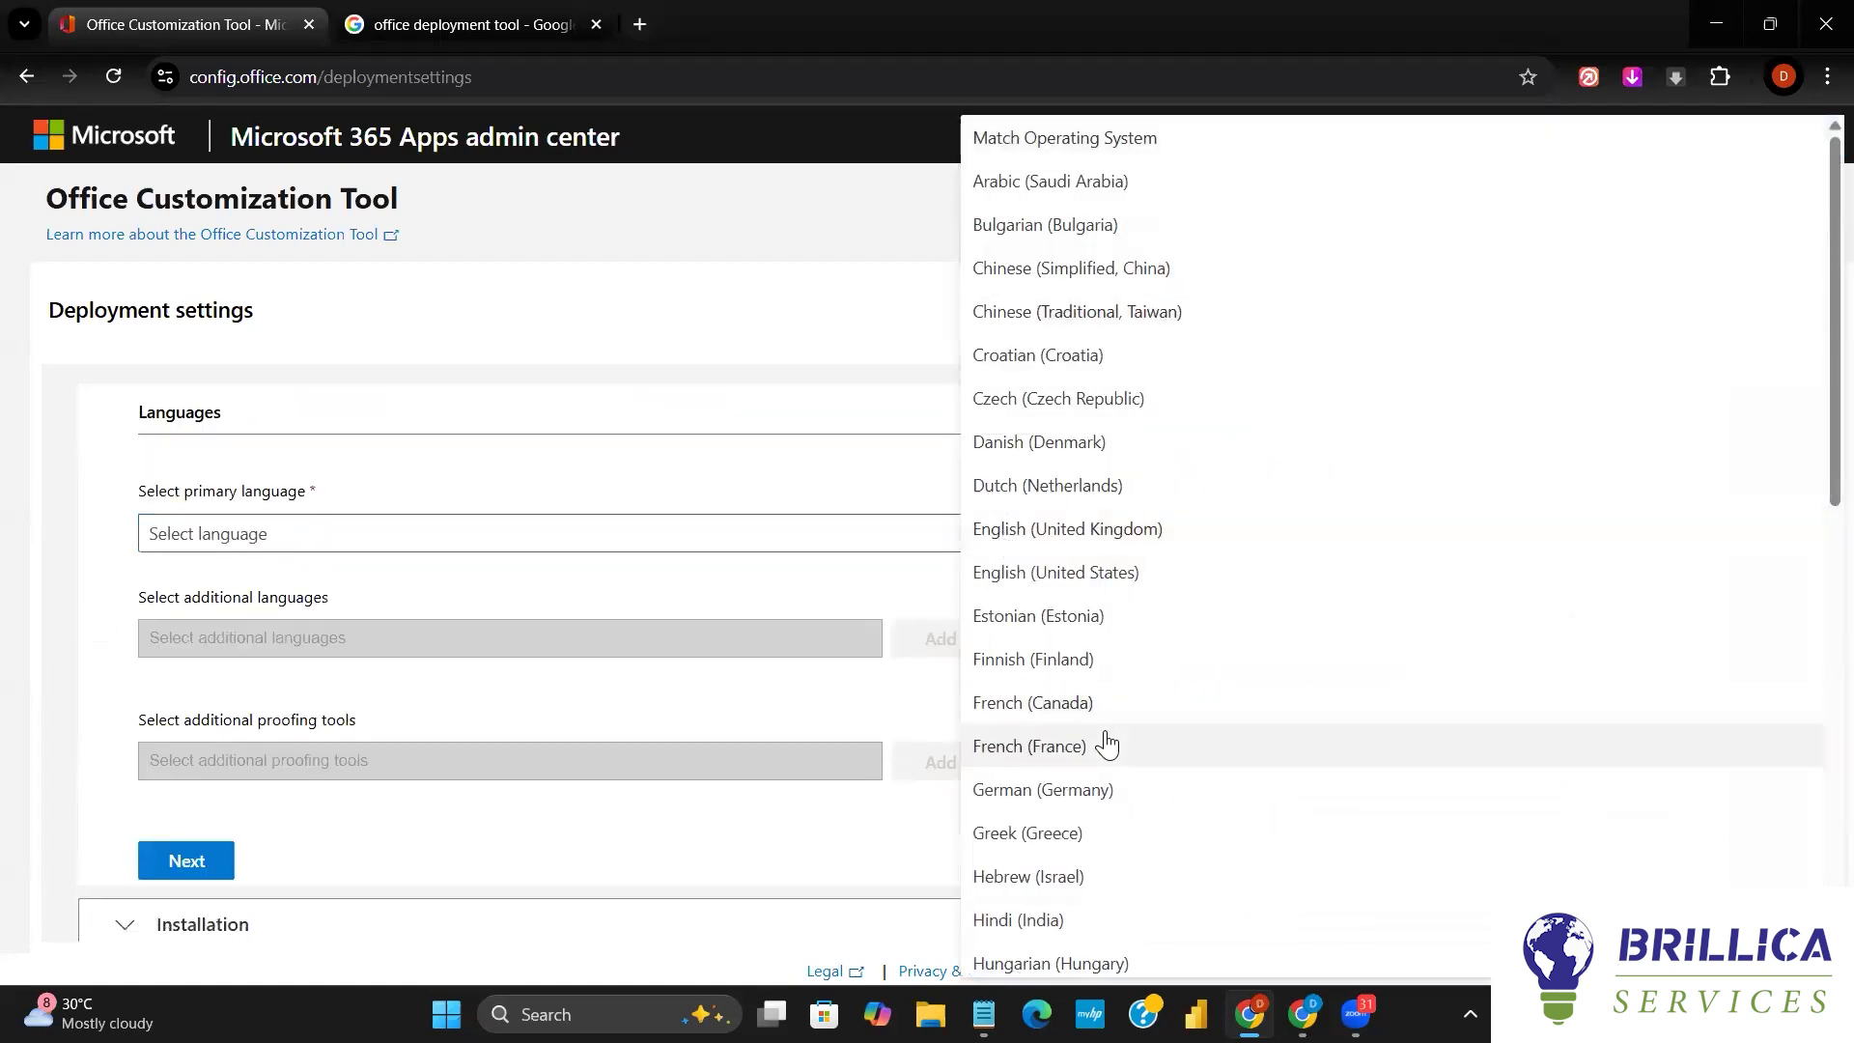
pyautogui.scroll(-7, 1197, 742)
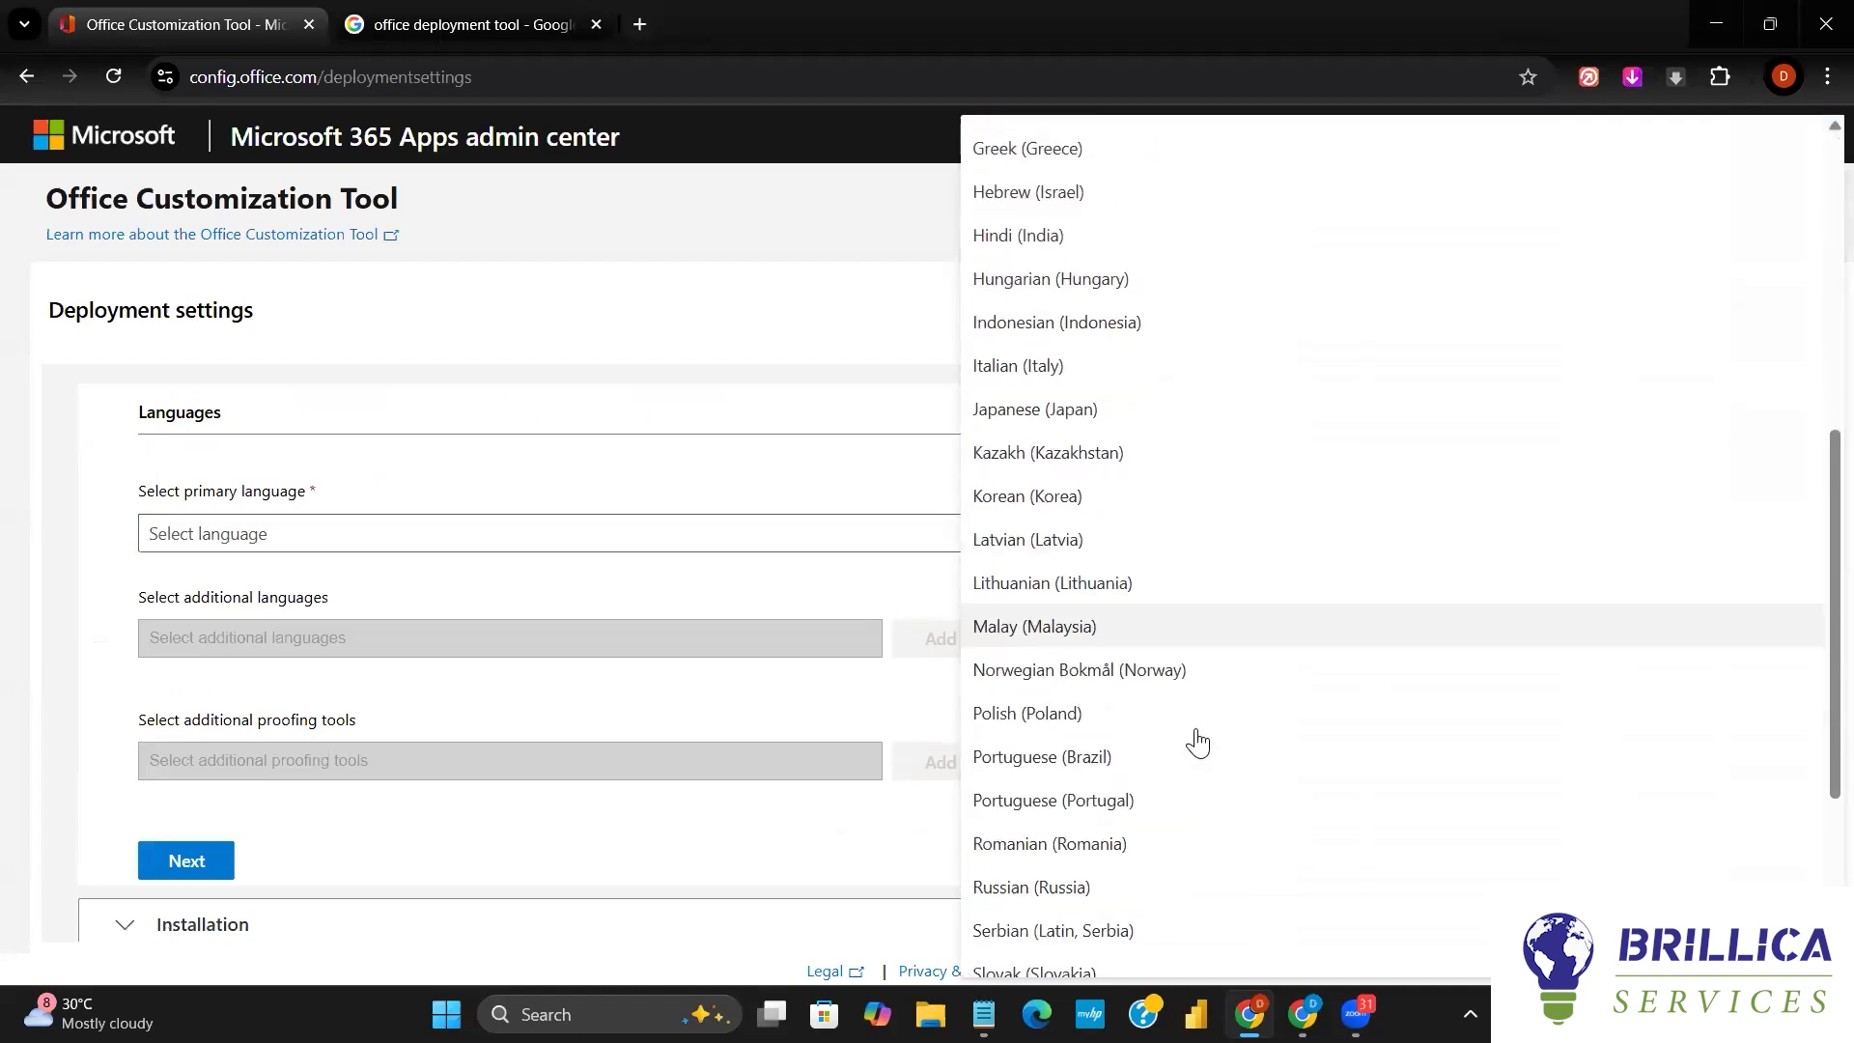
pyautogui.scroll(3, 1197, 741)
pyautogui.scroll(2, 1197, 741)
pyautogui.click(1092, 409)
pyautogui.scroll(-1, 1092, 414)
pyautogui.scroll(-1, 218, 753)
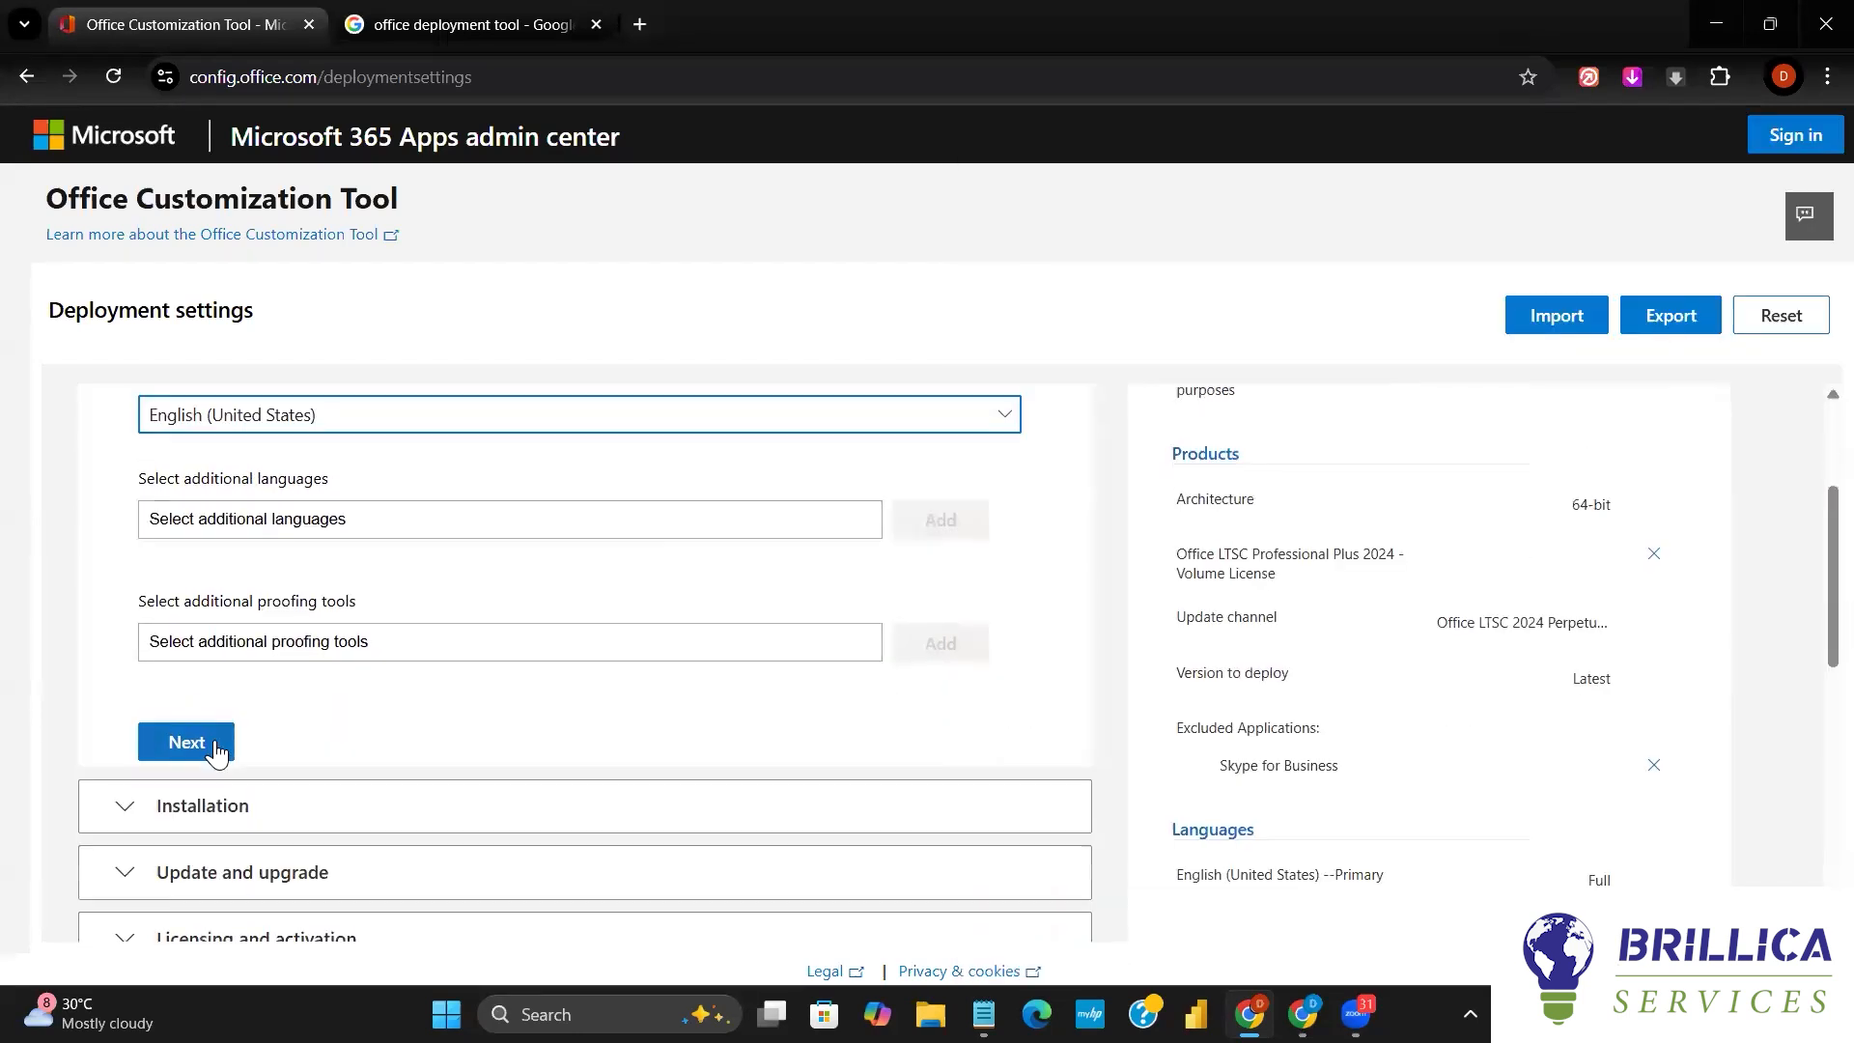
pyautogui.click(214, 745)
# - Accept the installation options with the Office Content Delivery Network (CDN) as source, and proceed to Update and upgrade
pyautogui.scroll(-2, 653, 724)
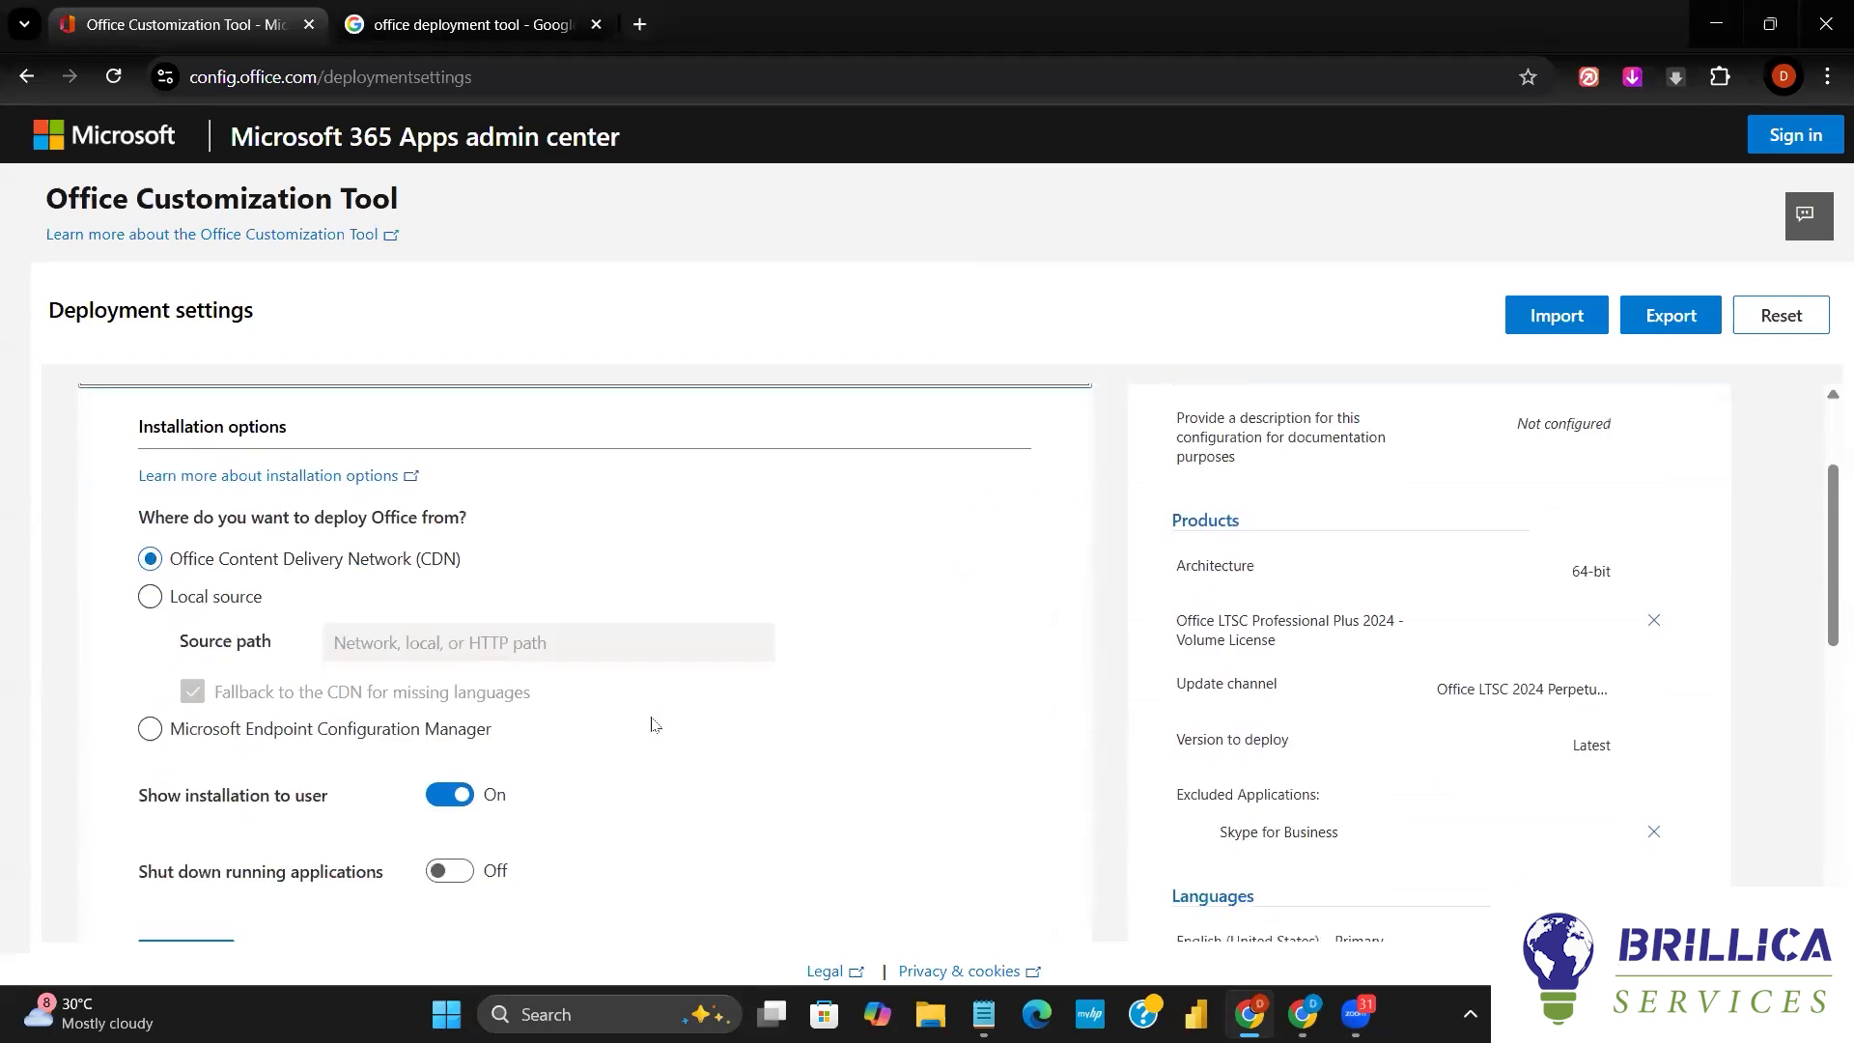
pyautogui.scroll(-2, 652, 724)
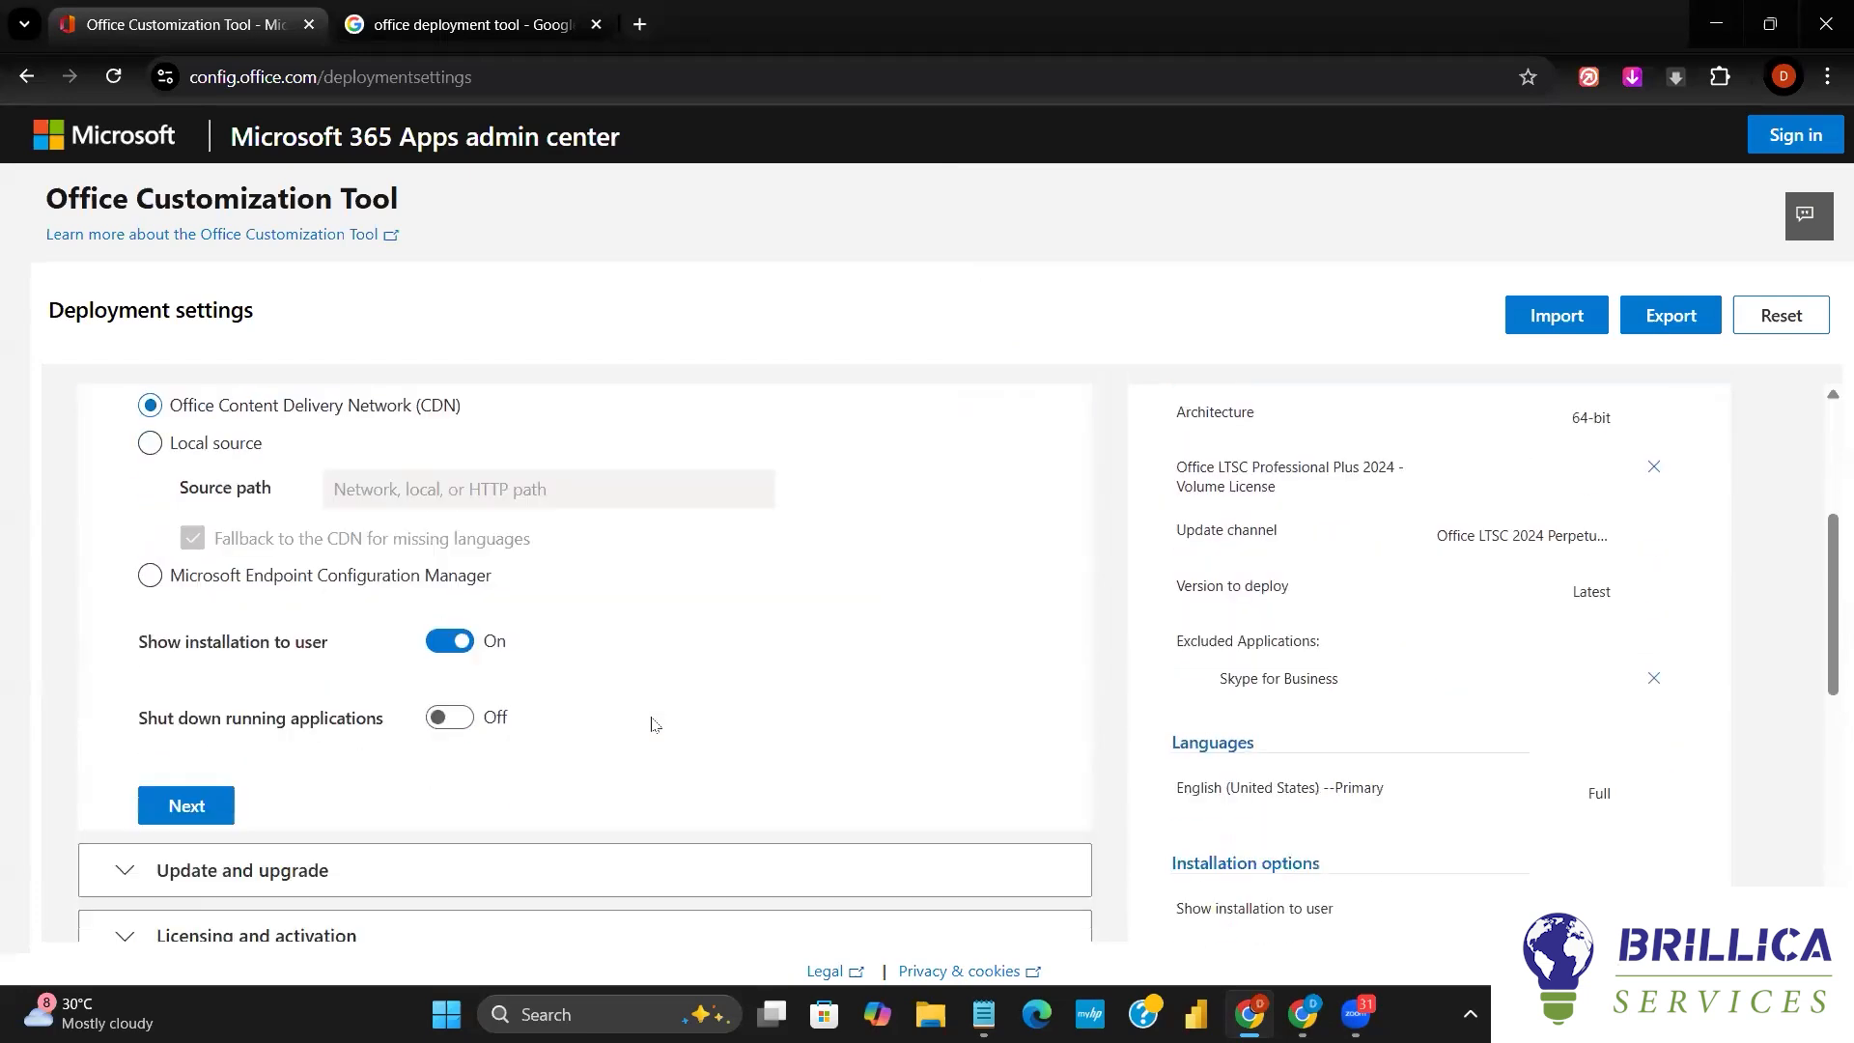
pyautogui.click(183, 811)
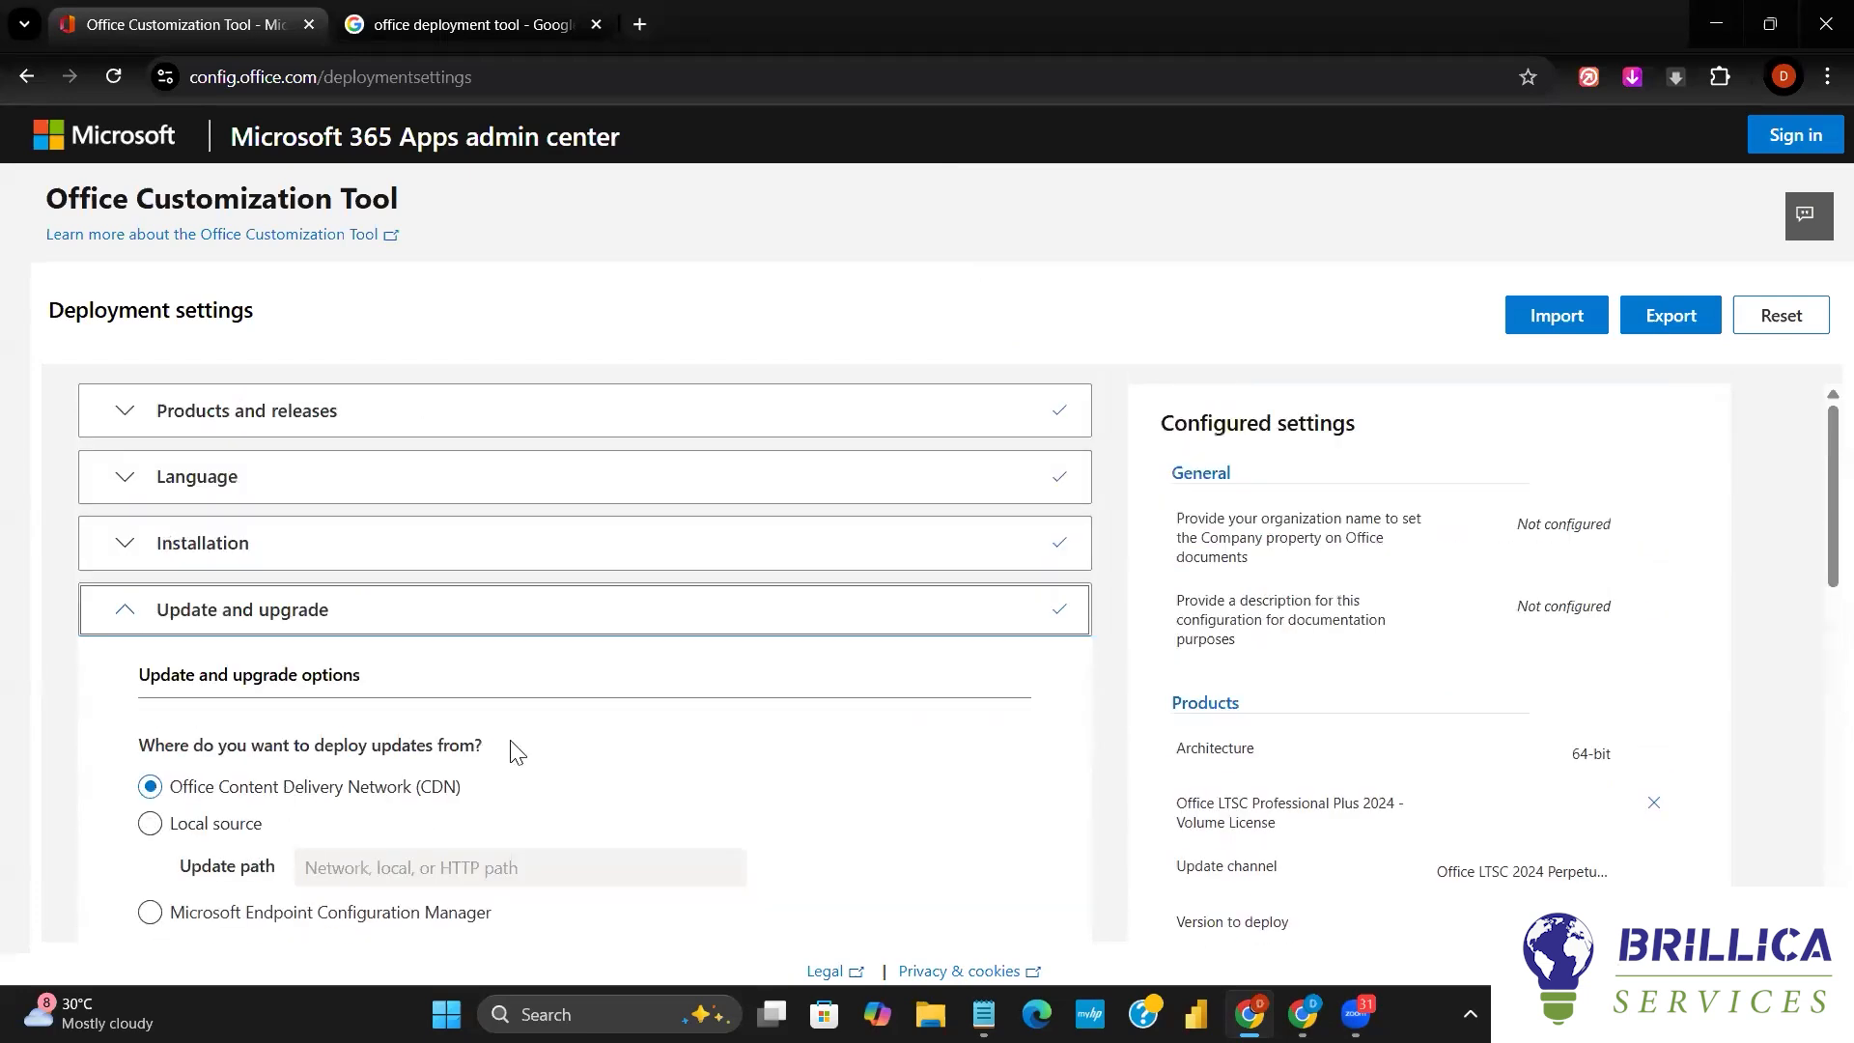
# - Turn off uninstalling any MSI versions of Office, including Visio and Project, in the upgrade options
pyautogui.scroll(-1, 516, 751)
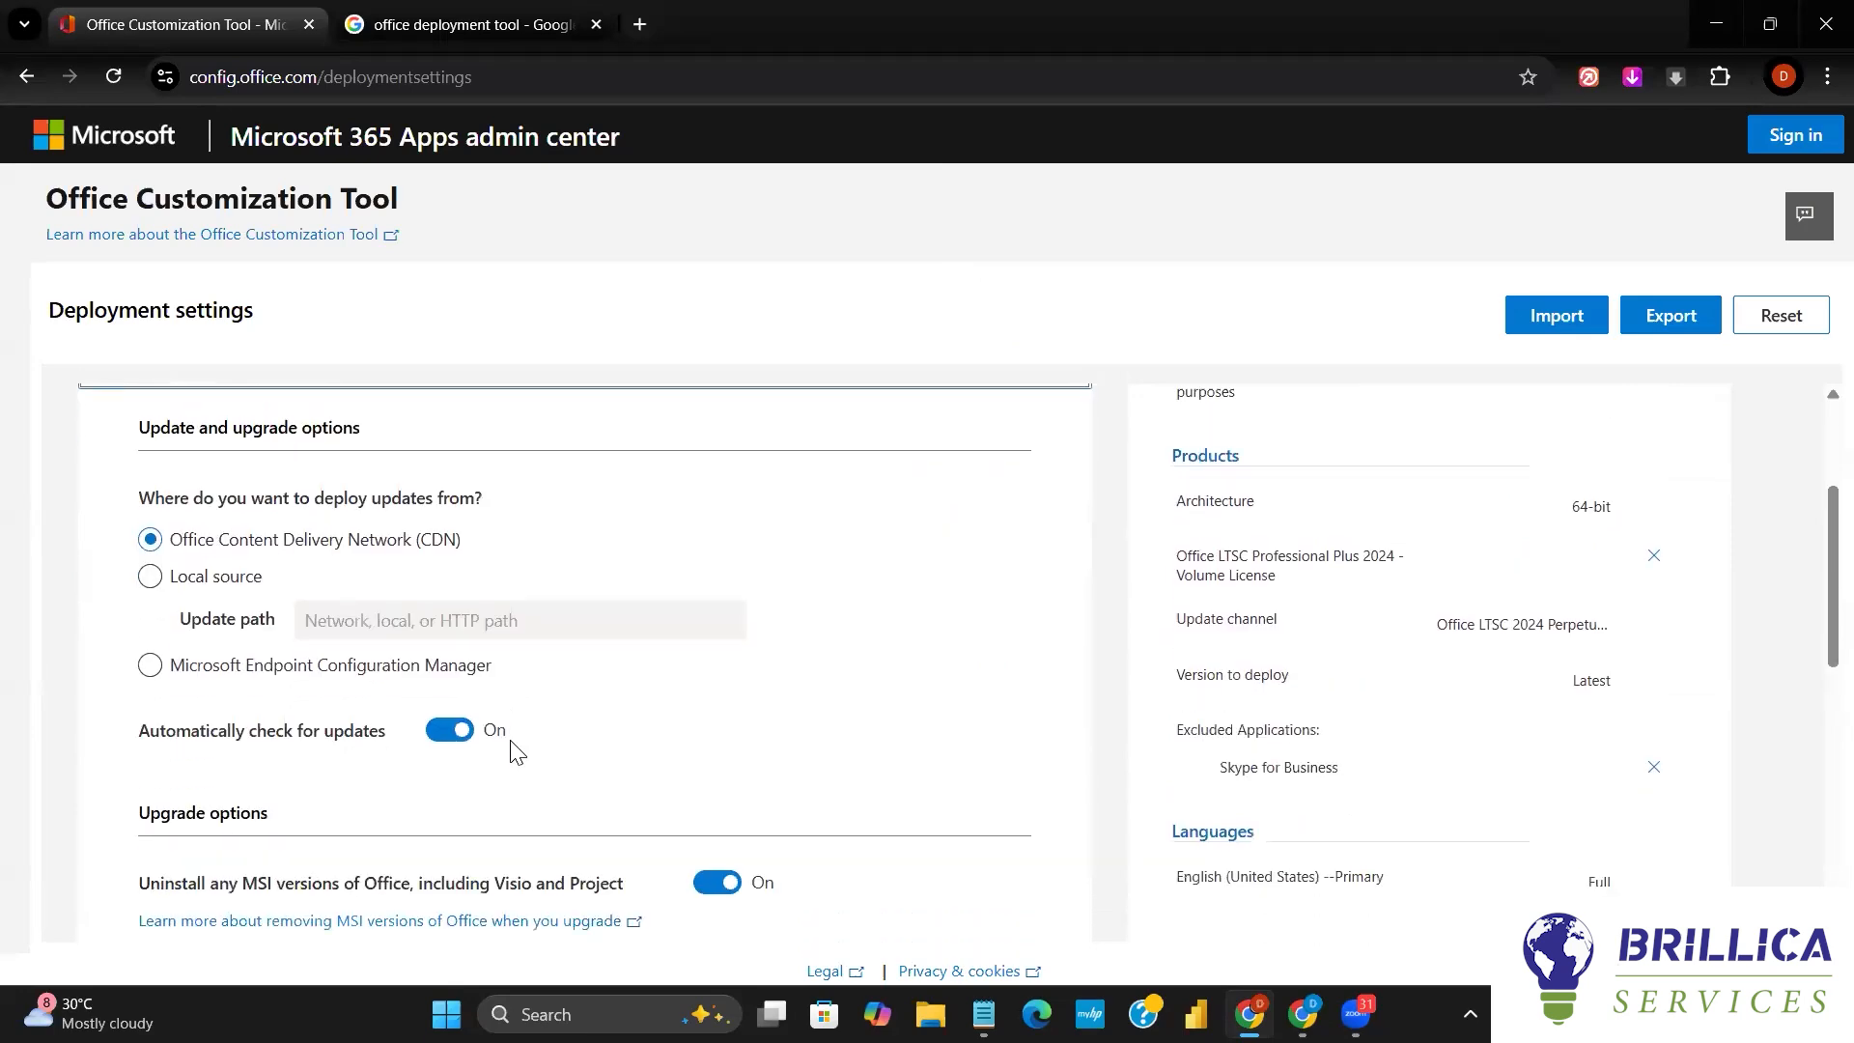
pyautogui.scroll(-5, 516, 751)
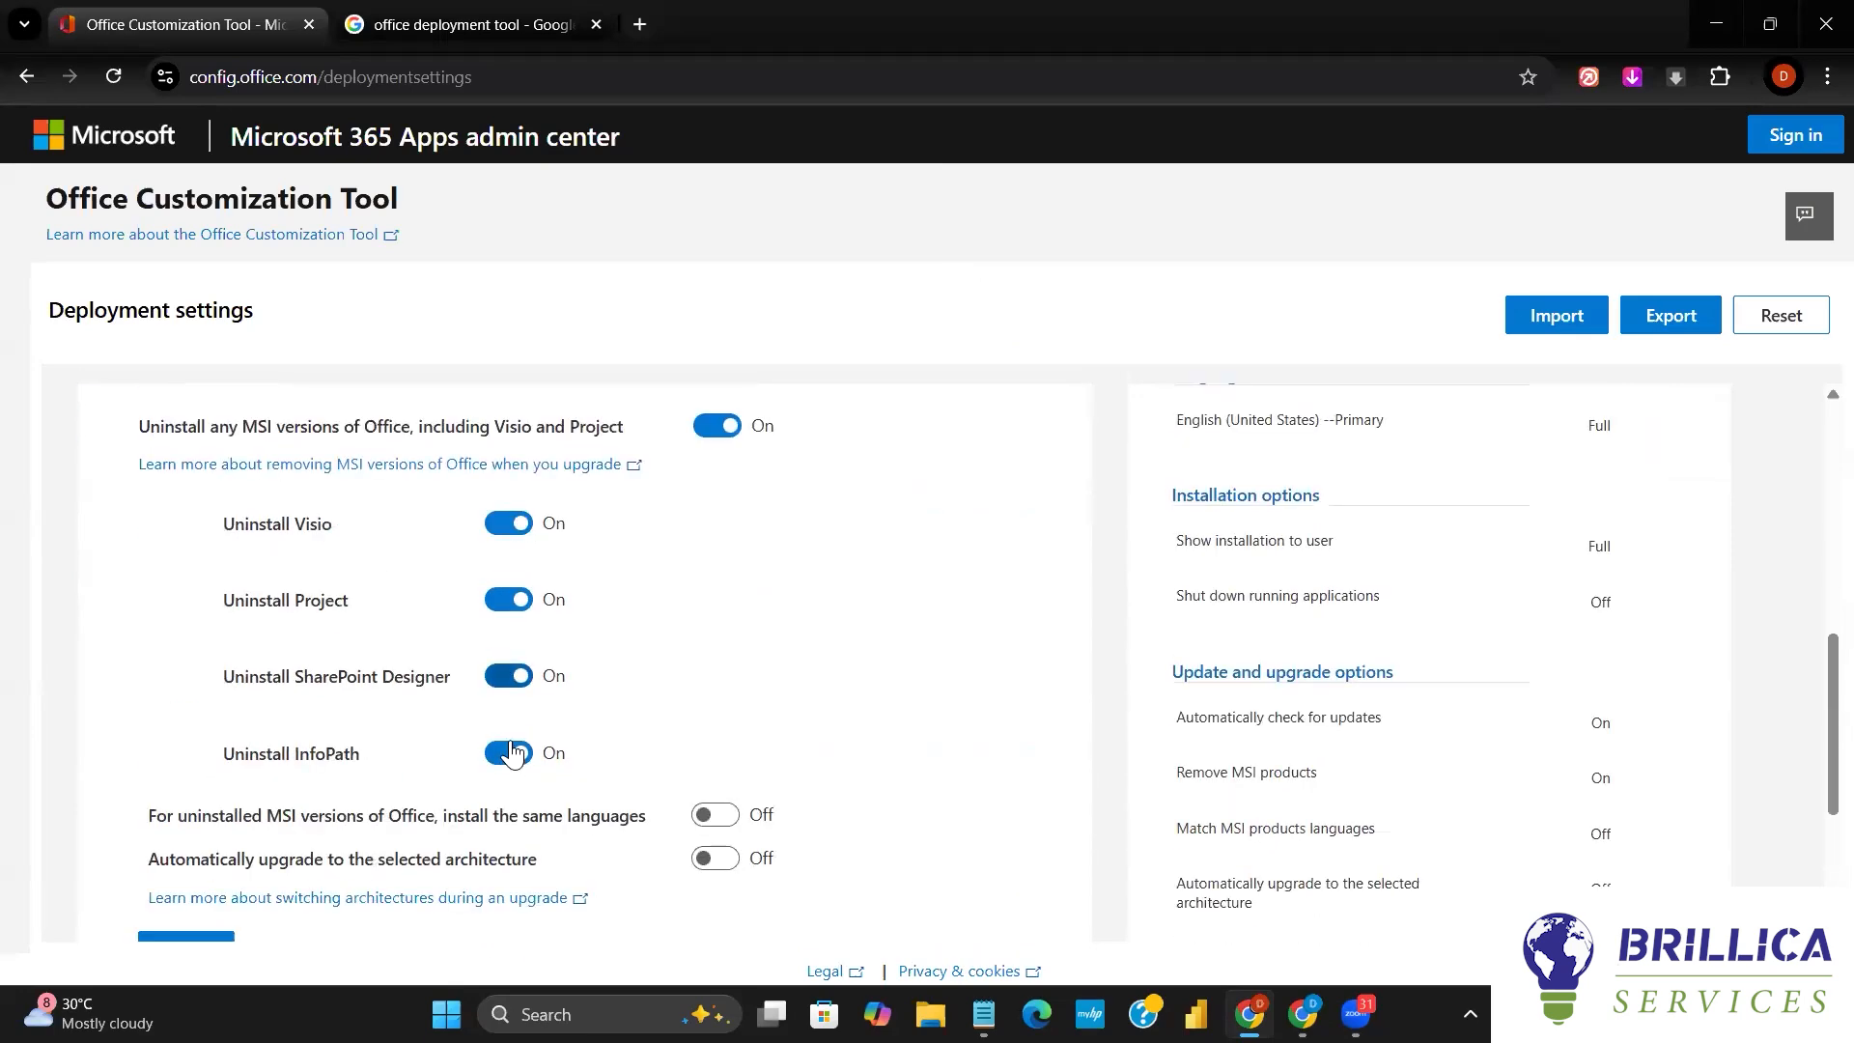
pyautogui.scroll(2, 510, 740)
pyautogui.scroll(4, 347, 588)
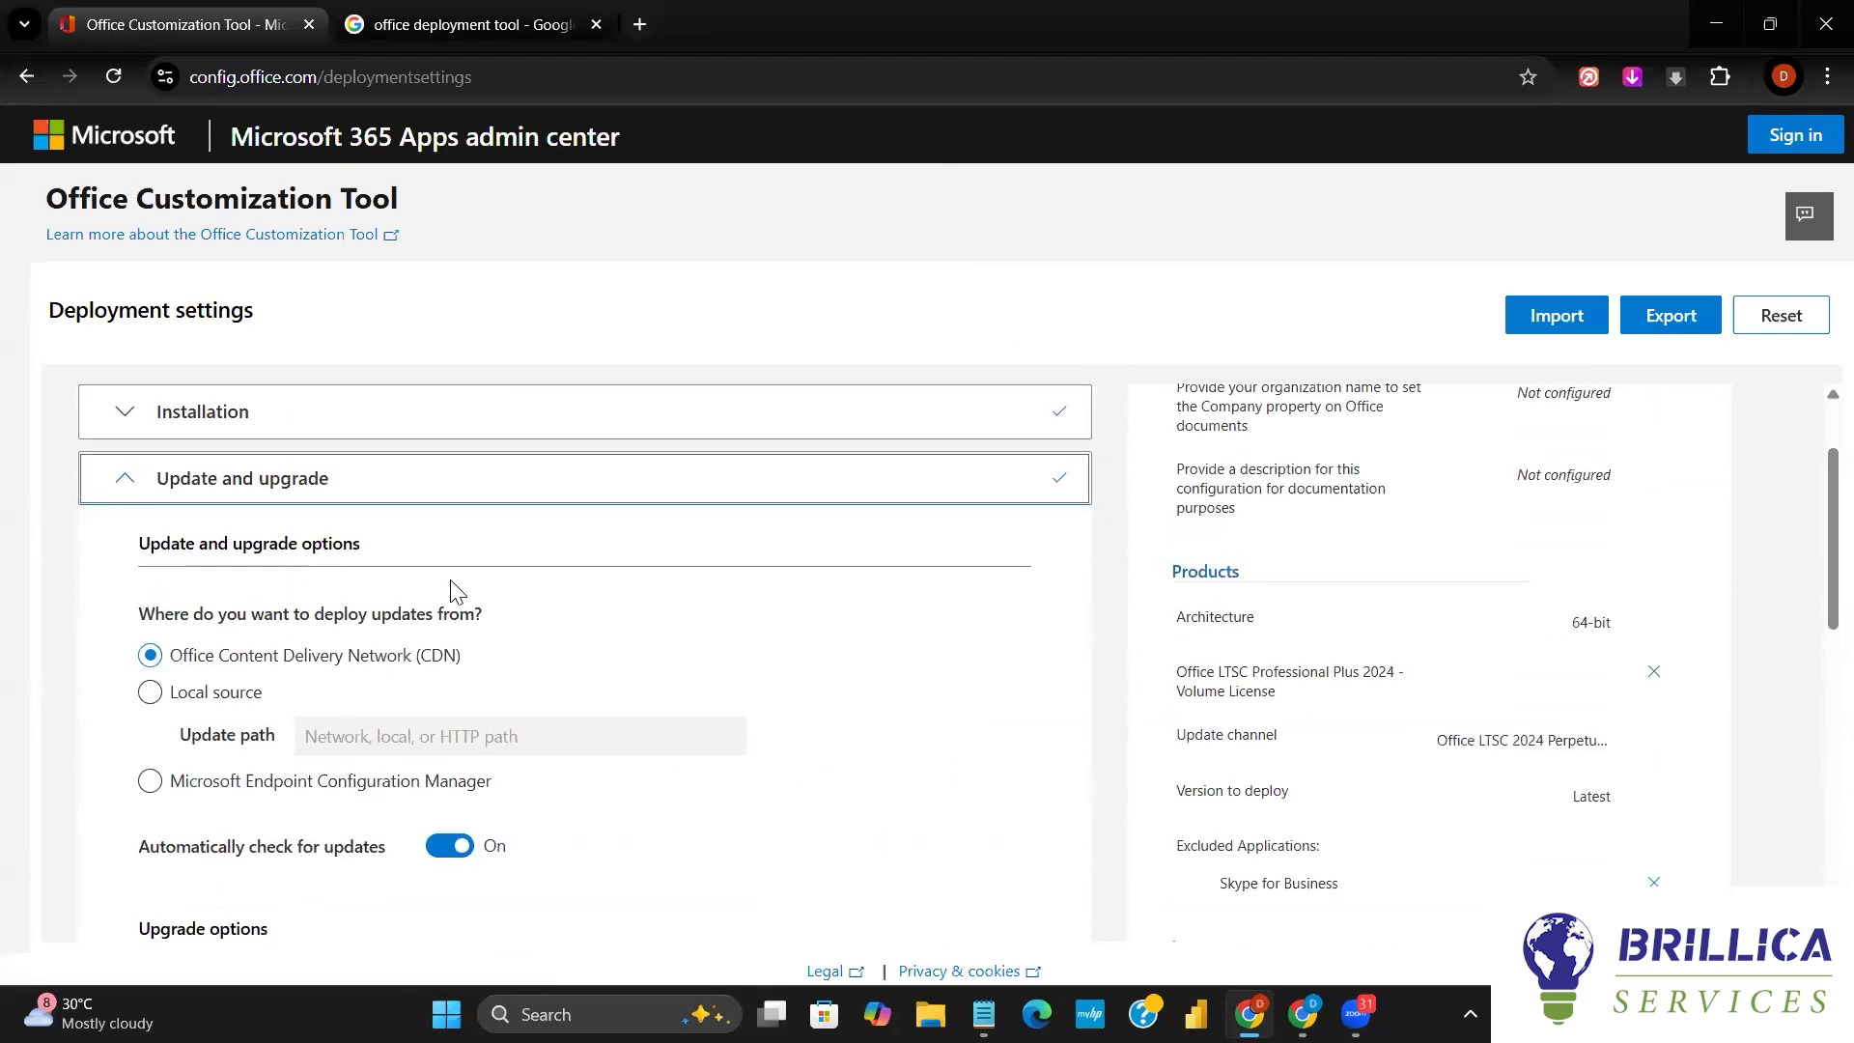
pyautogui.scroll(-3, 475, 611)
pyautogui.scroll(-1, 475, 610)
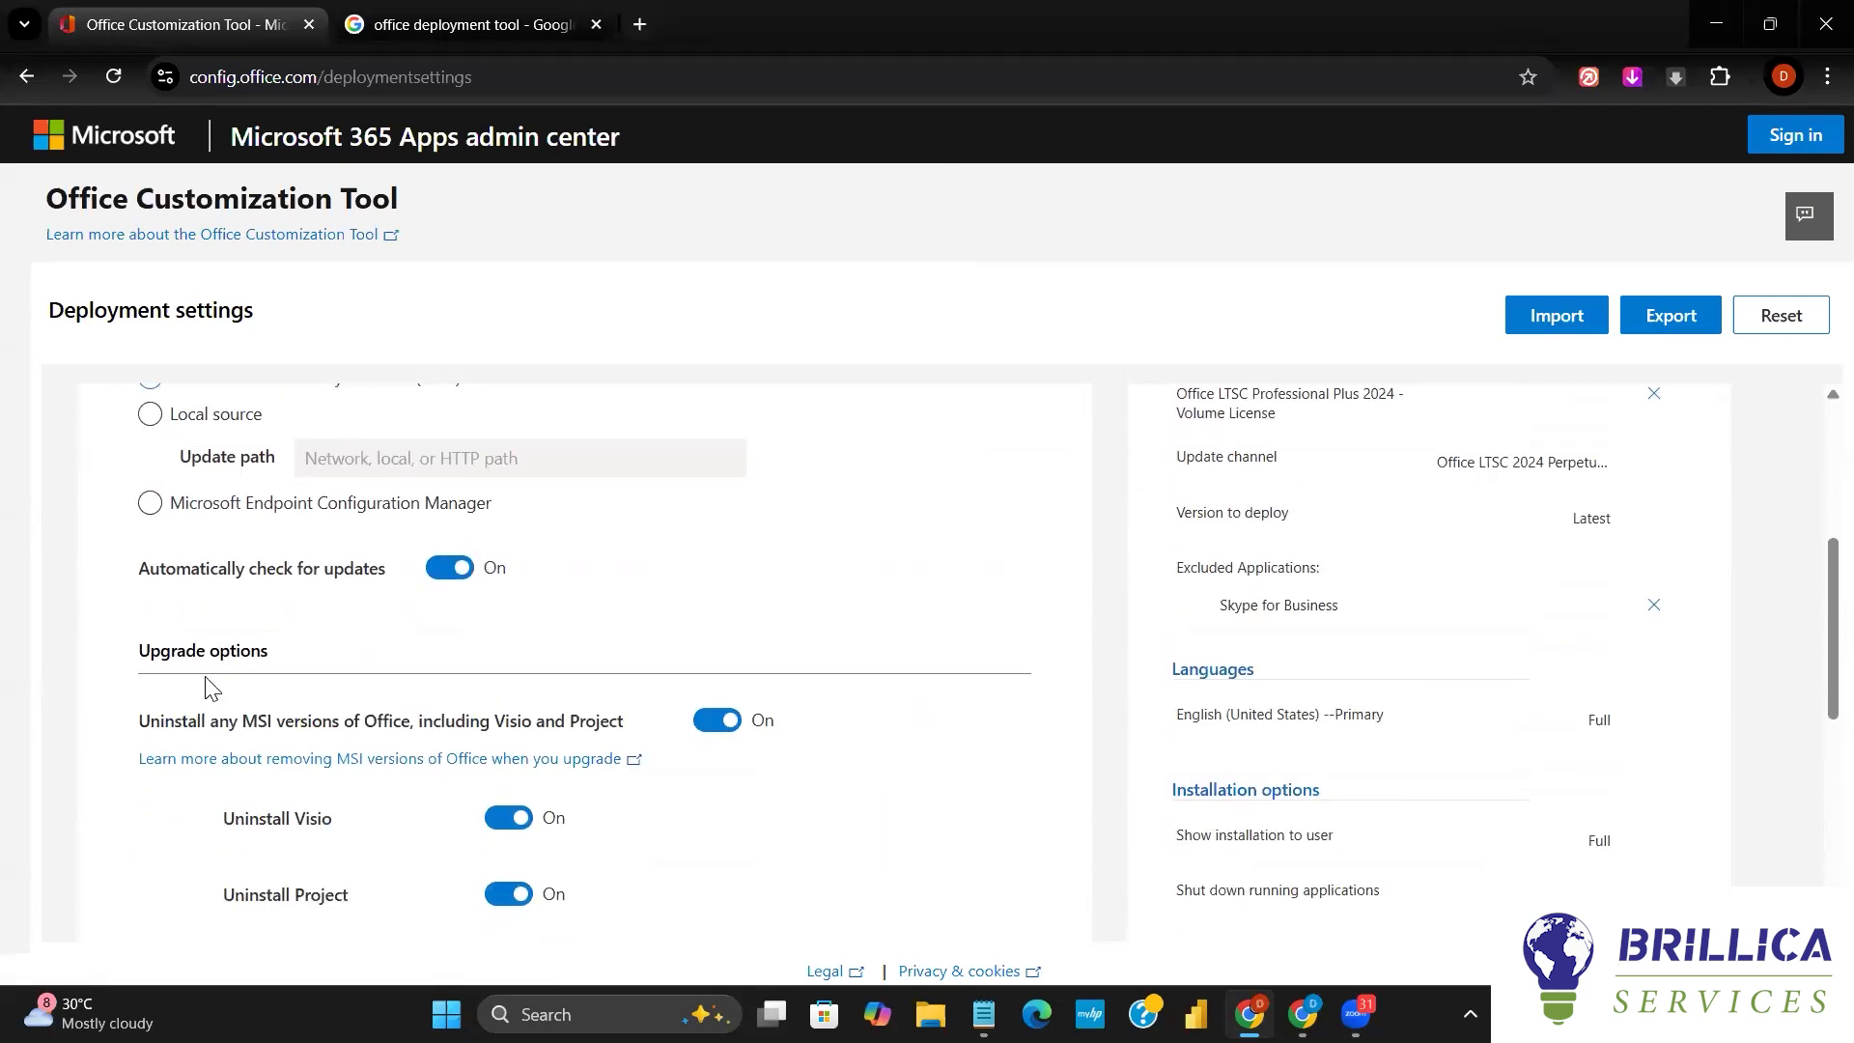
pyautogui.scroll(-1, 384, 746)
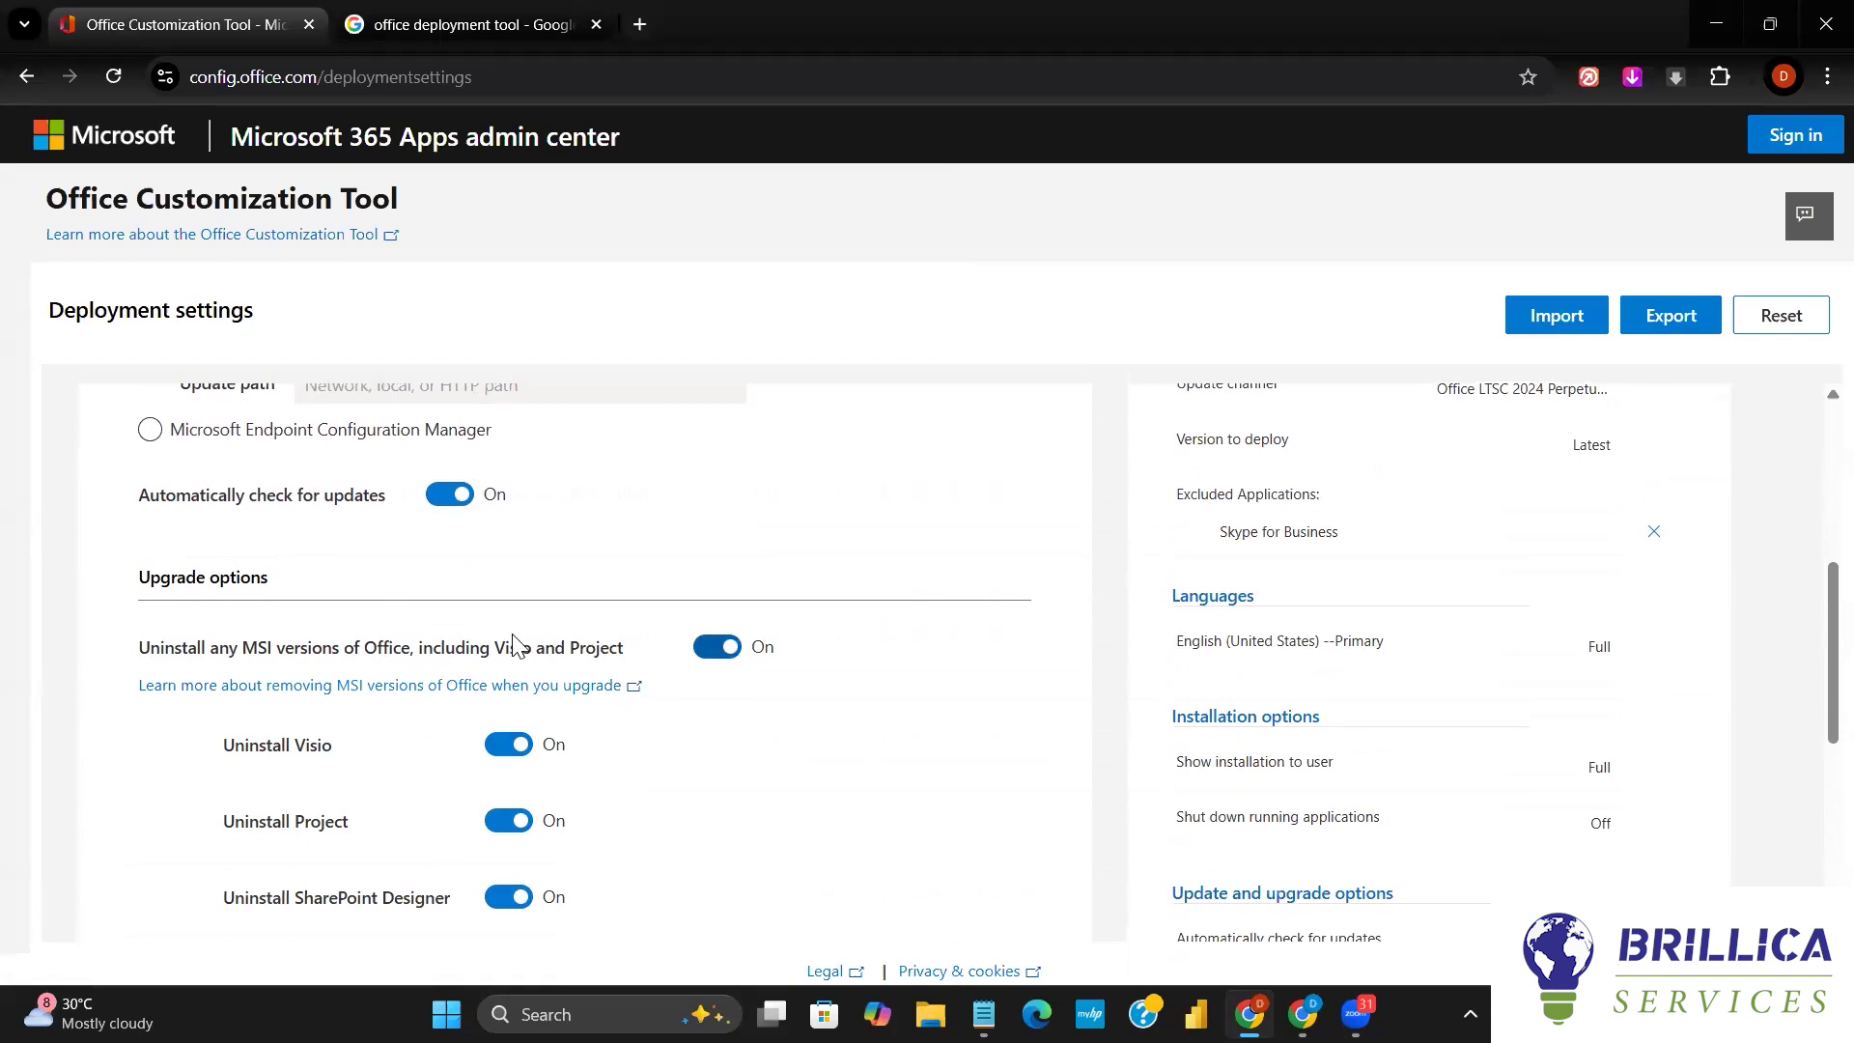
pyautogui.click(707, 654)
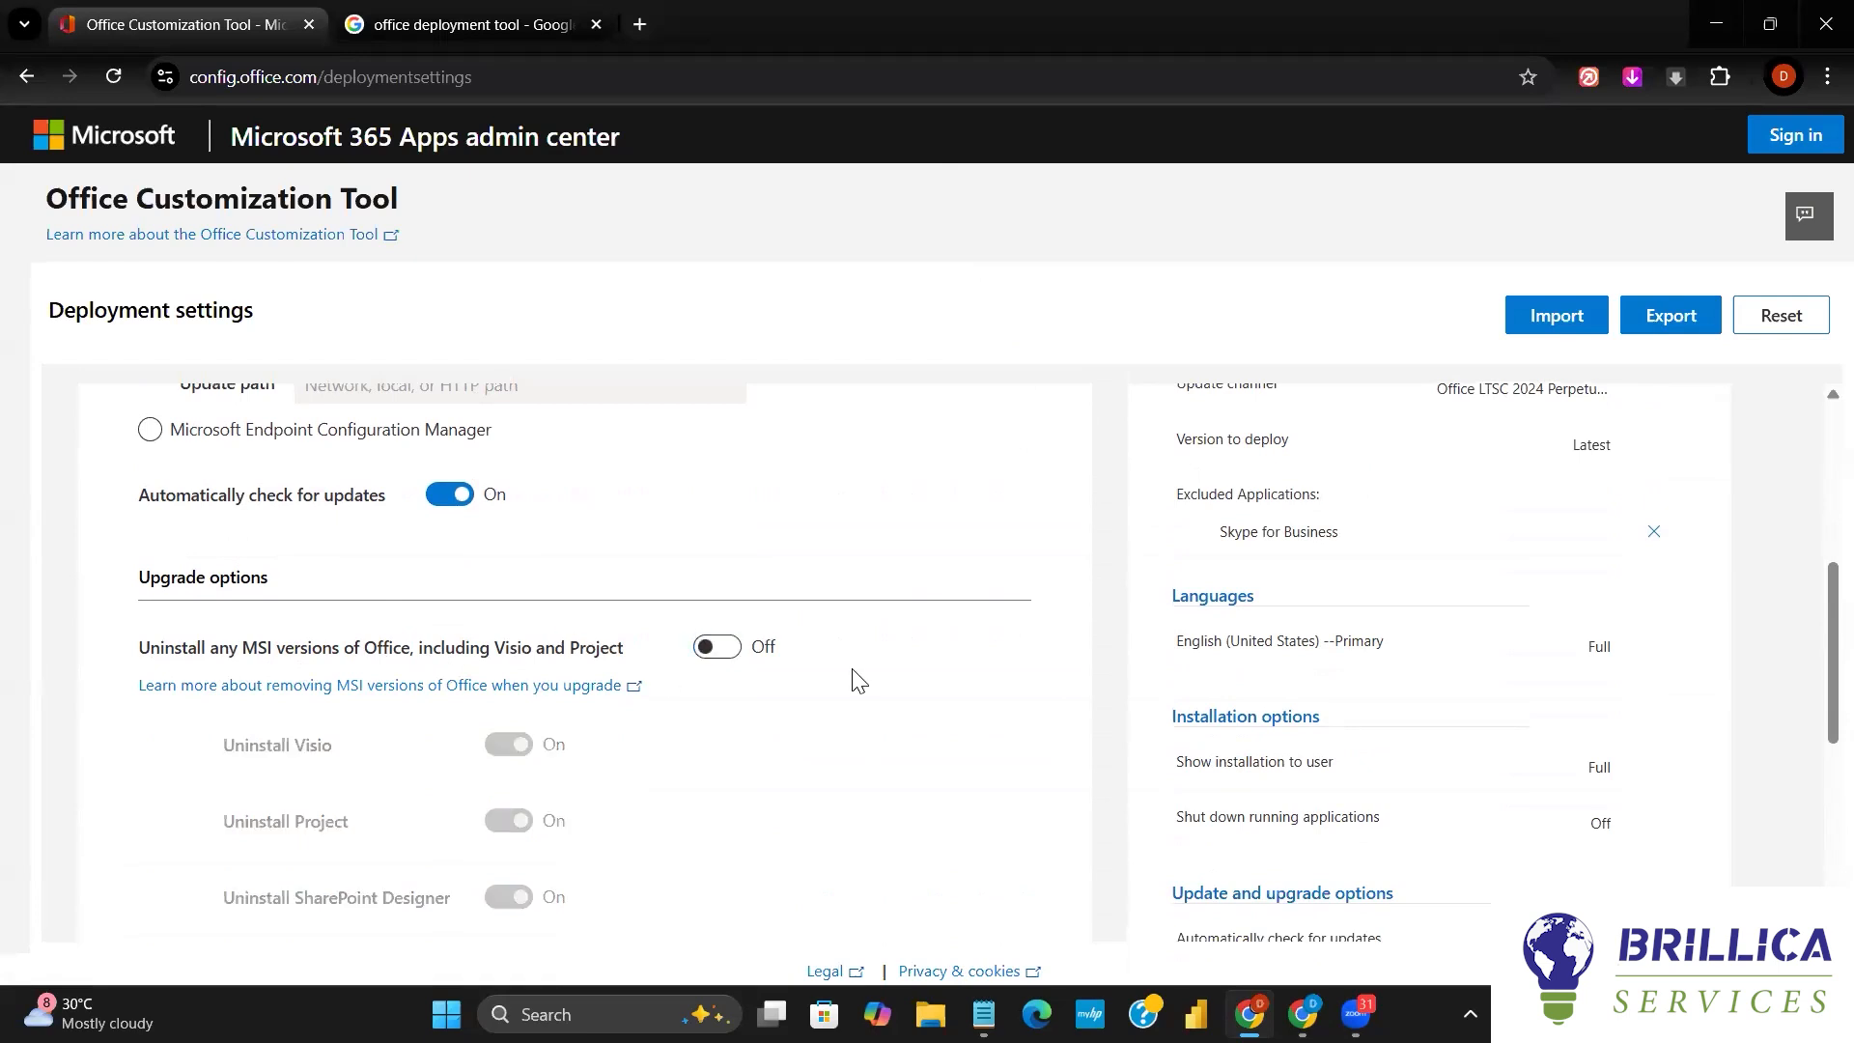
# - Complete the Update and upgrade section and proceed to Licensing and activation
pyautogui.scroll(-1, 853, 680)
pyautogui.scroll(-2, 853, 679)
pyautogui.scroll(-1, 858, 682)
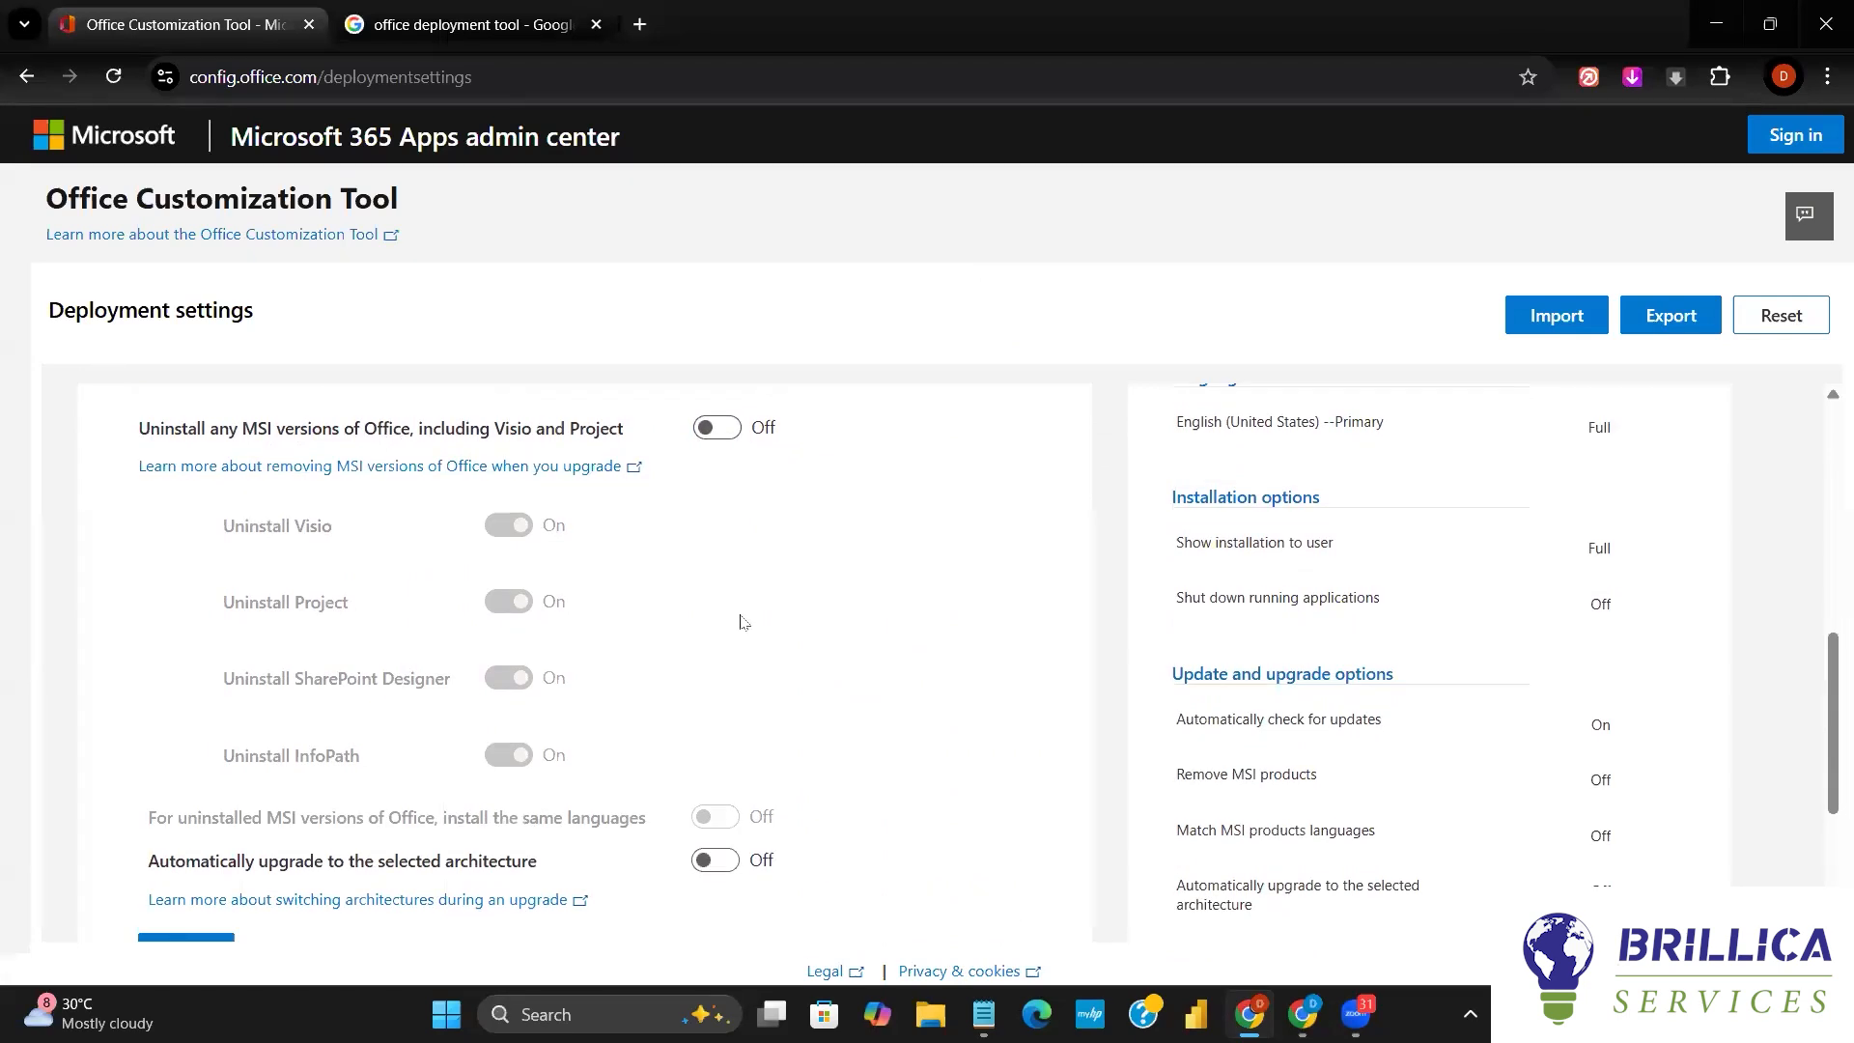
pyautogui.scroll(-3, 888, 626)
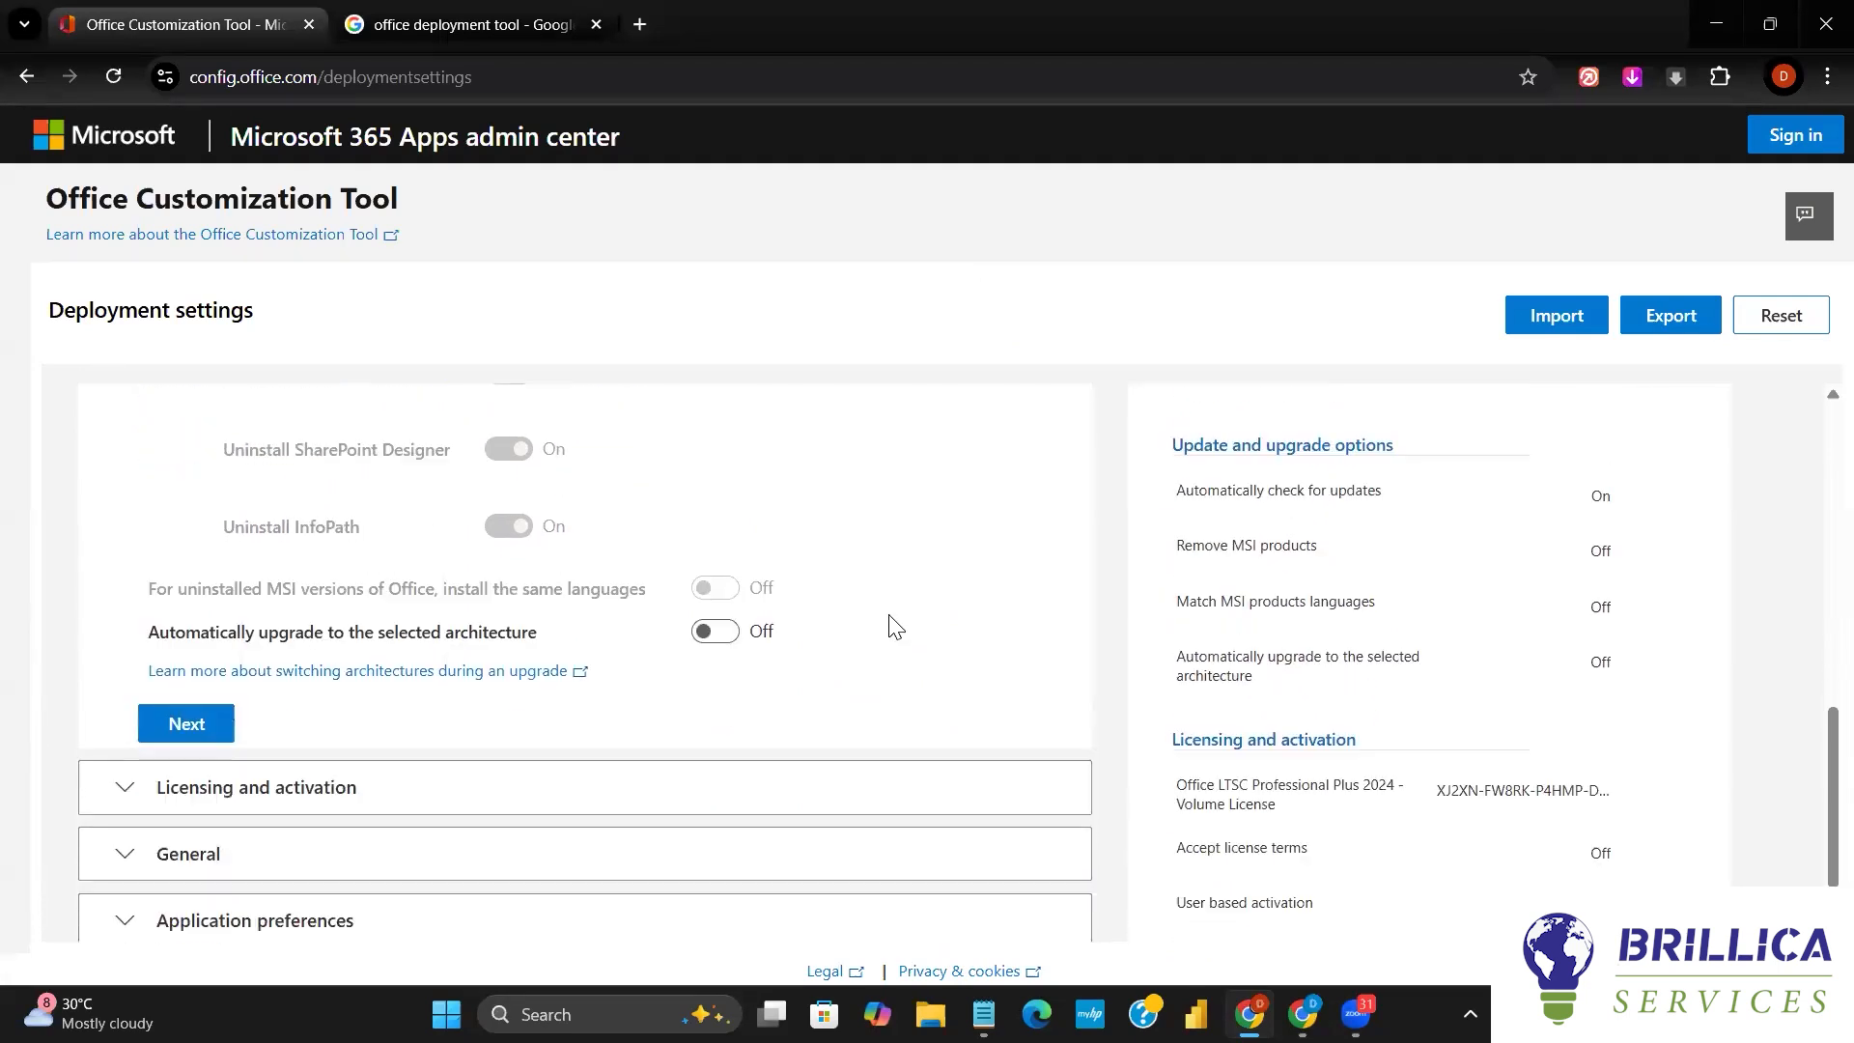
pyautogui.scroll(-1, 579, 642)
pyautogui.click(187, 629)
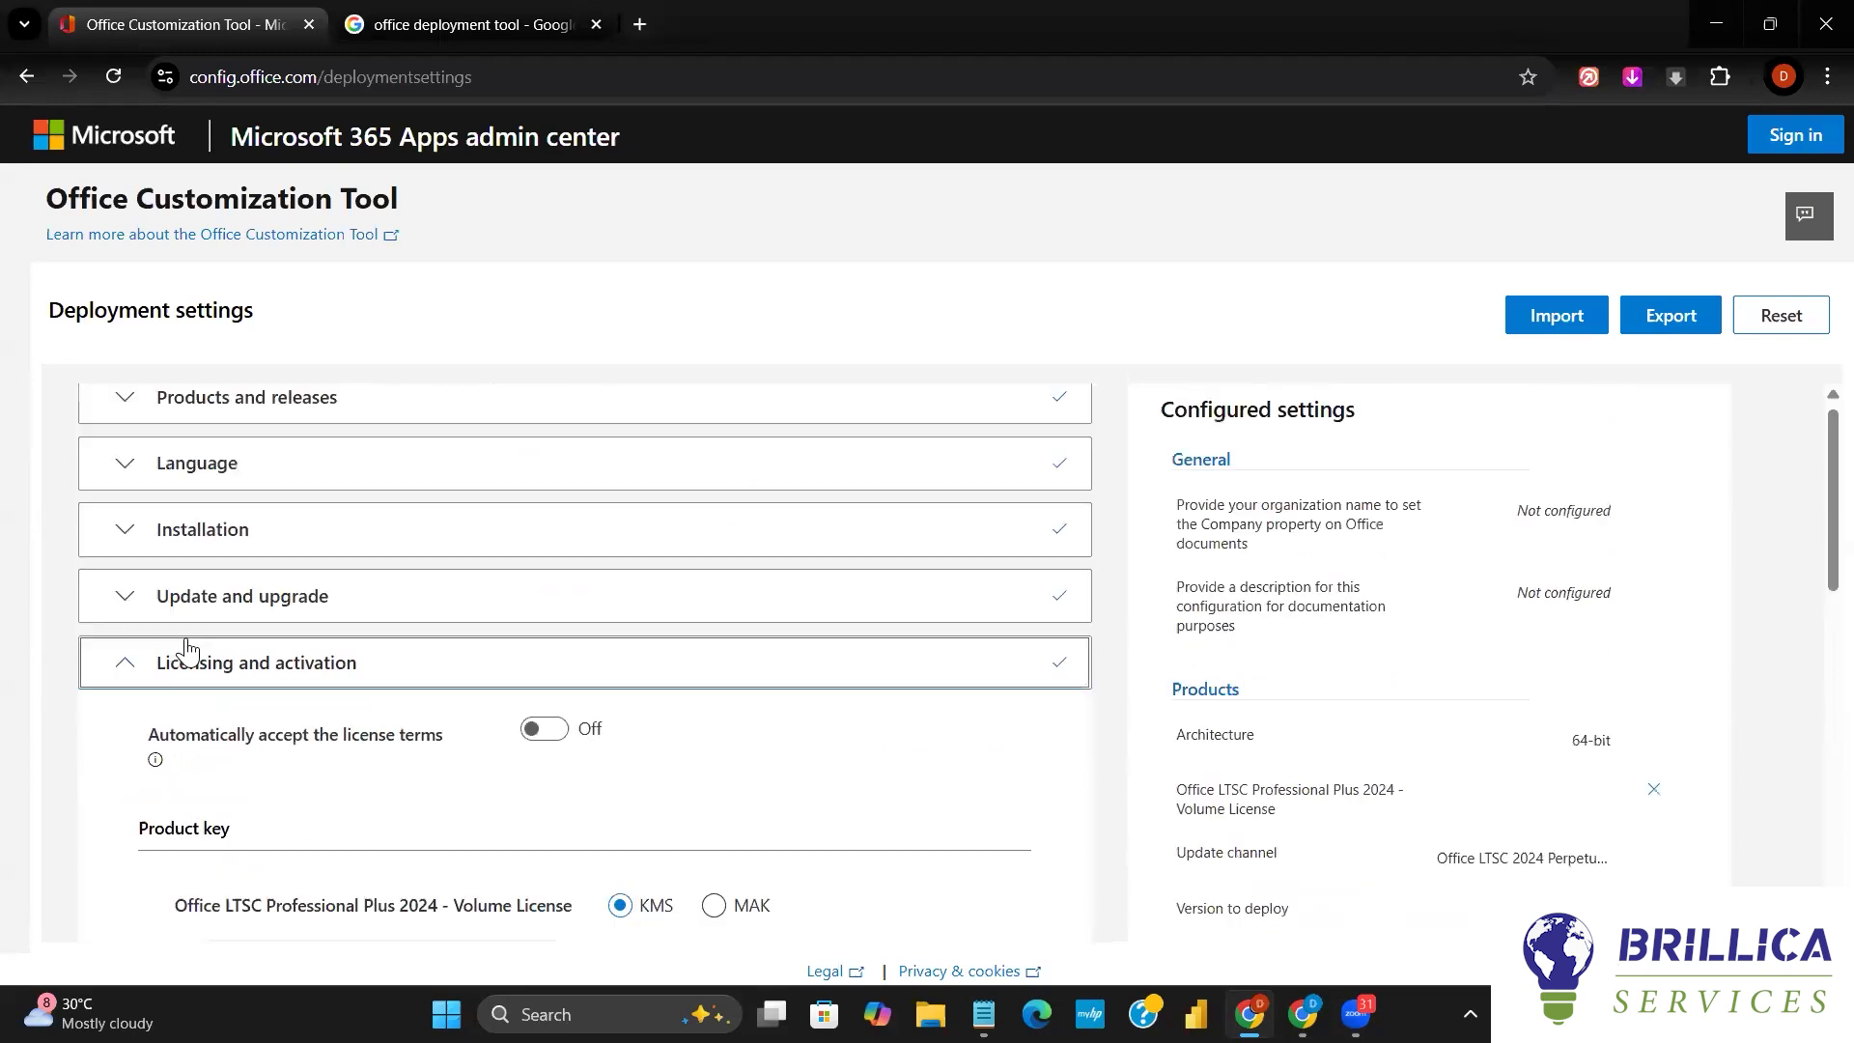
# - Keep the default Licensing and activation options with the KMS key, leave General blank, and proceed to Application preferences
pyautogui.scroll(-3, 550, 682)
pyautogui.scroll(-5, 557, 682)
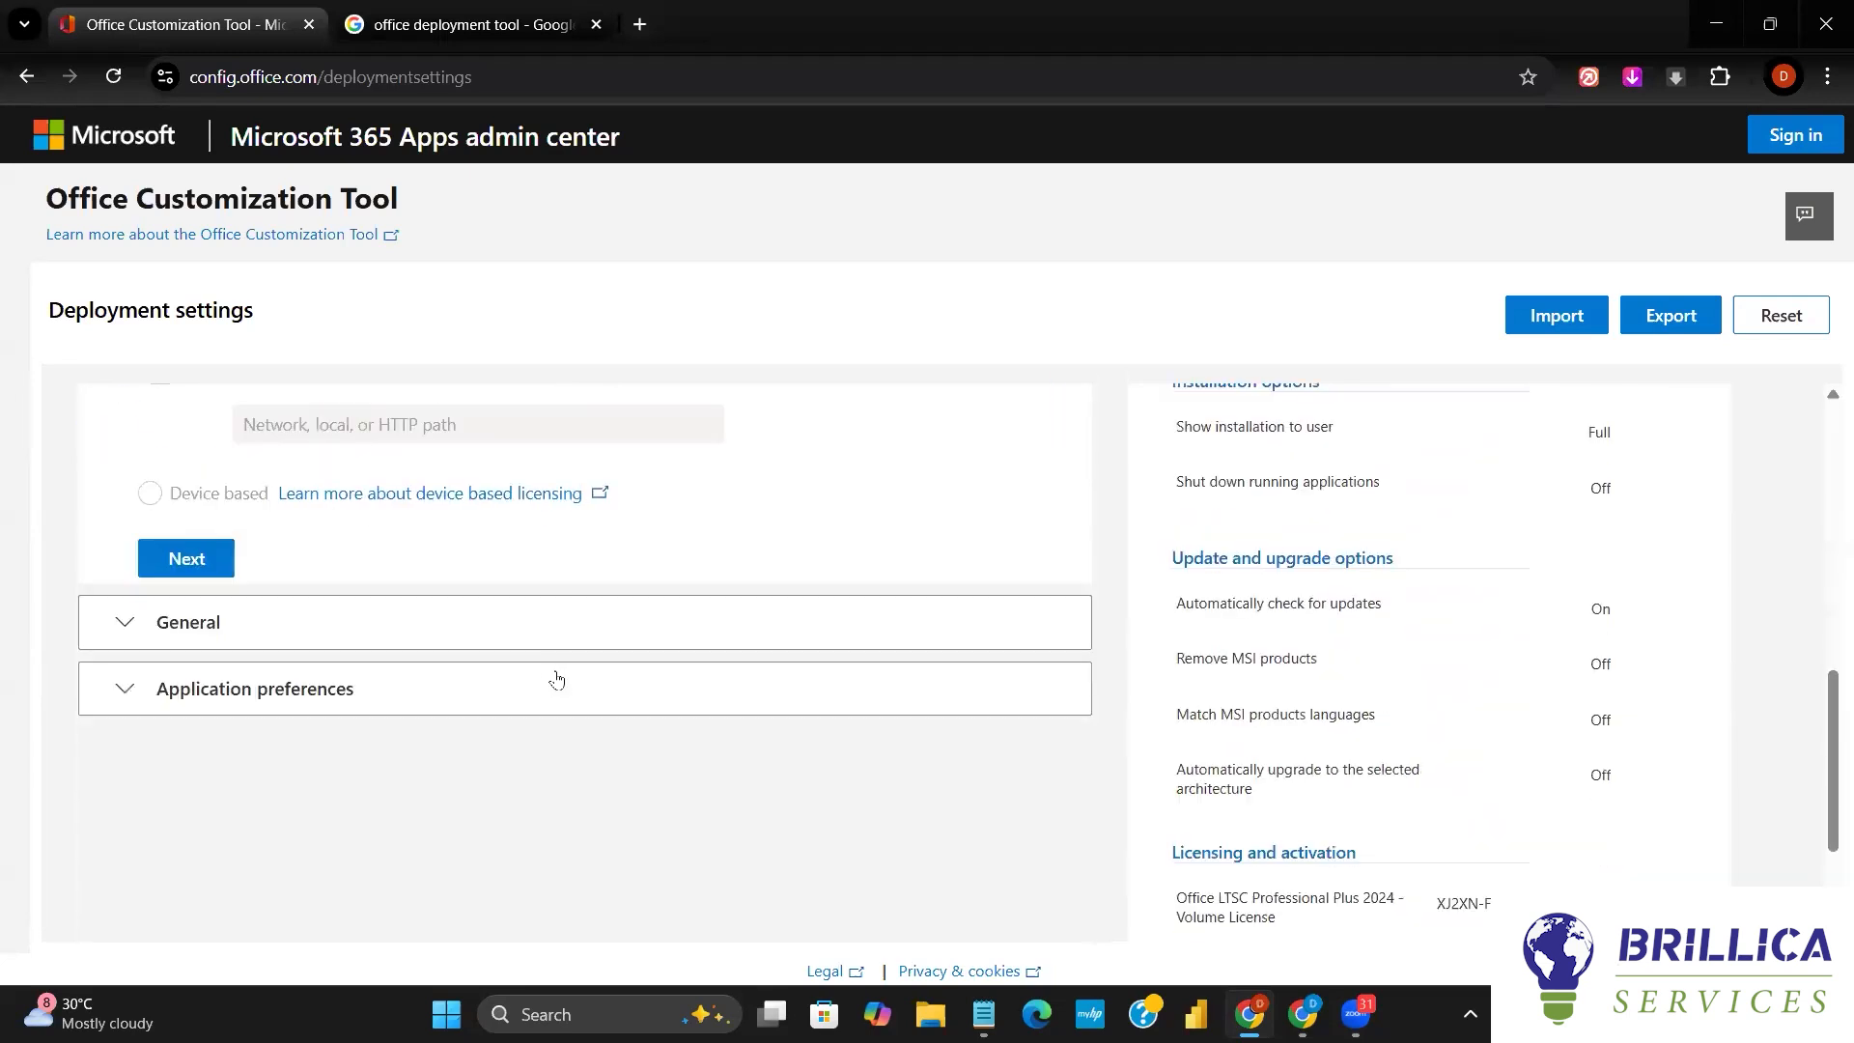
pyautogui.click(187, 559)
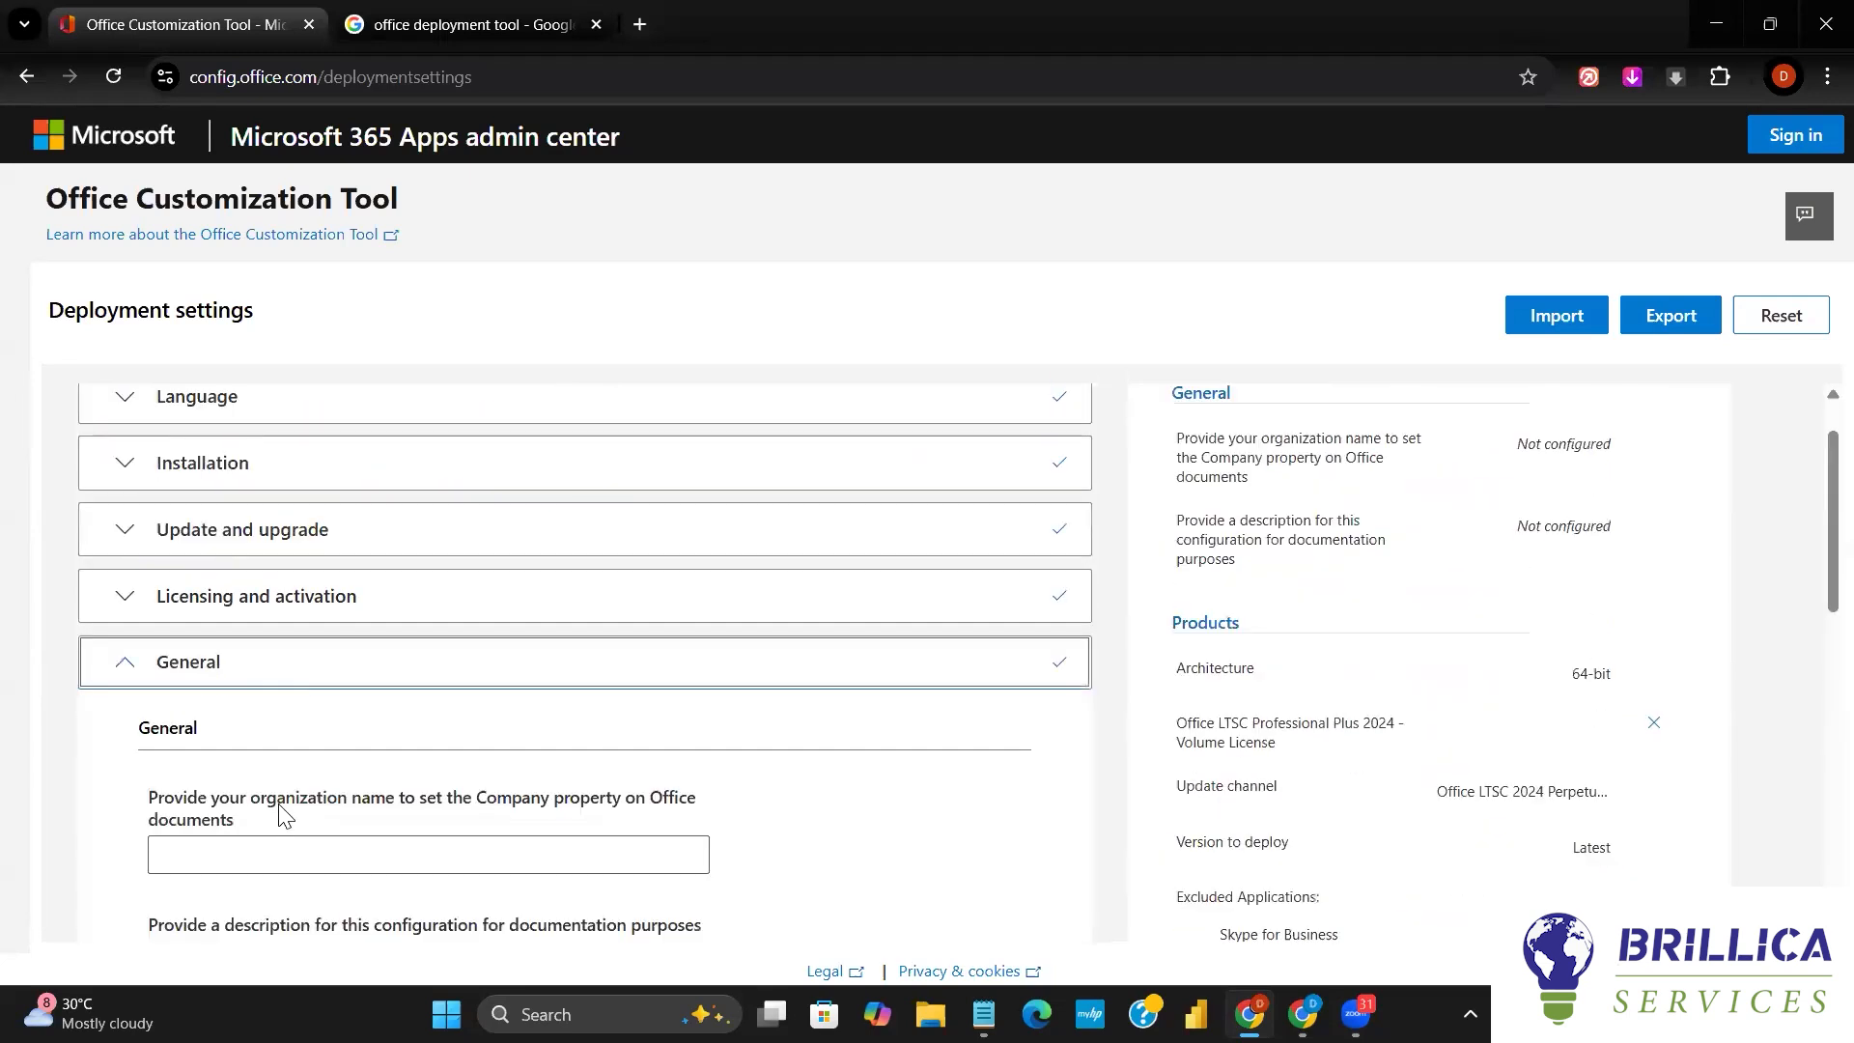
pyautogui.scroll(-5, 283, 814)
pyautogui.click(182, 483)
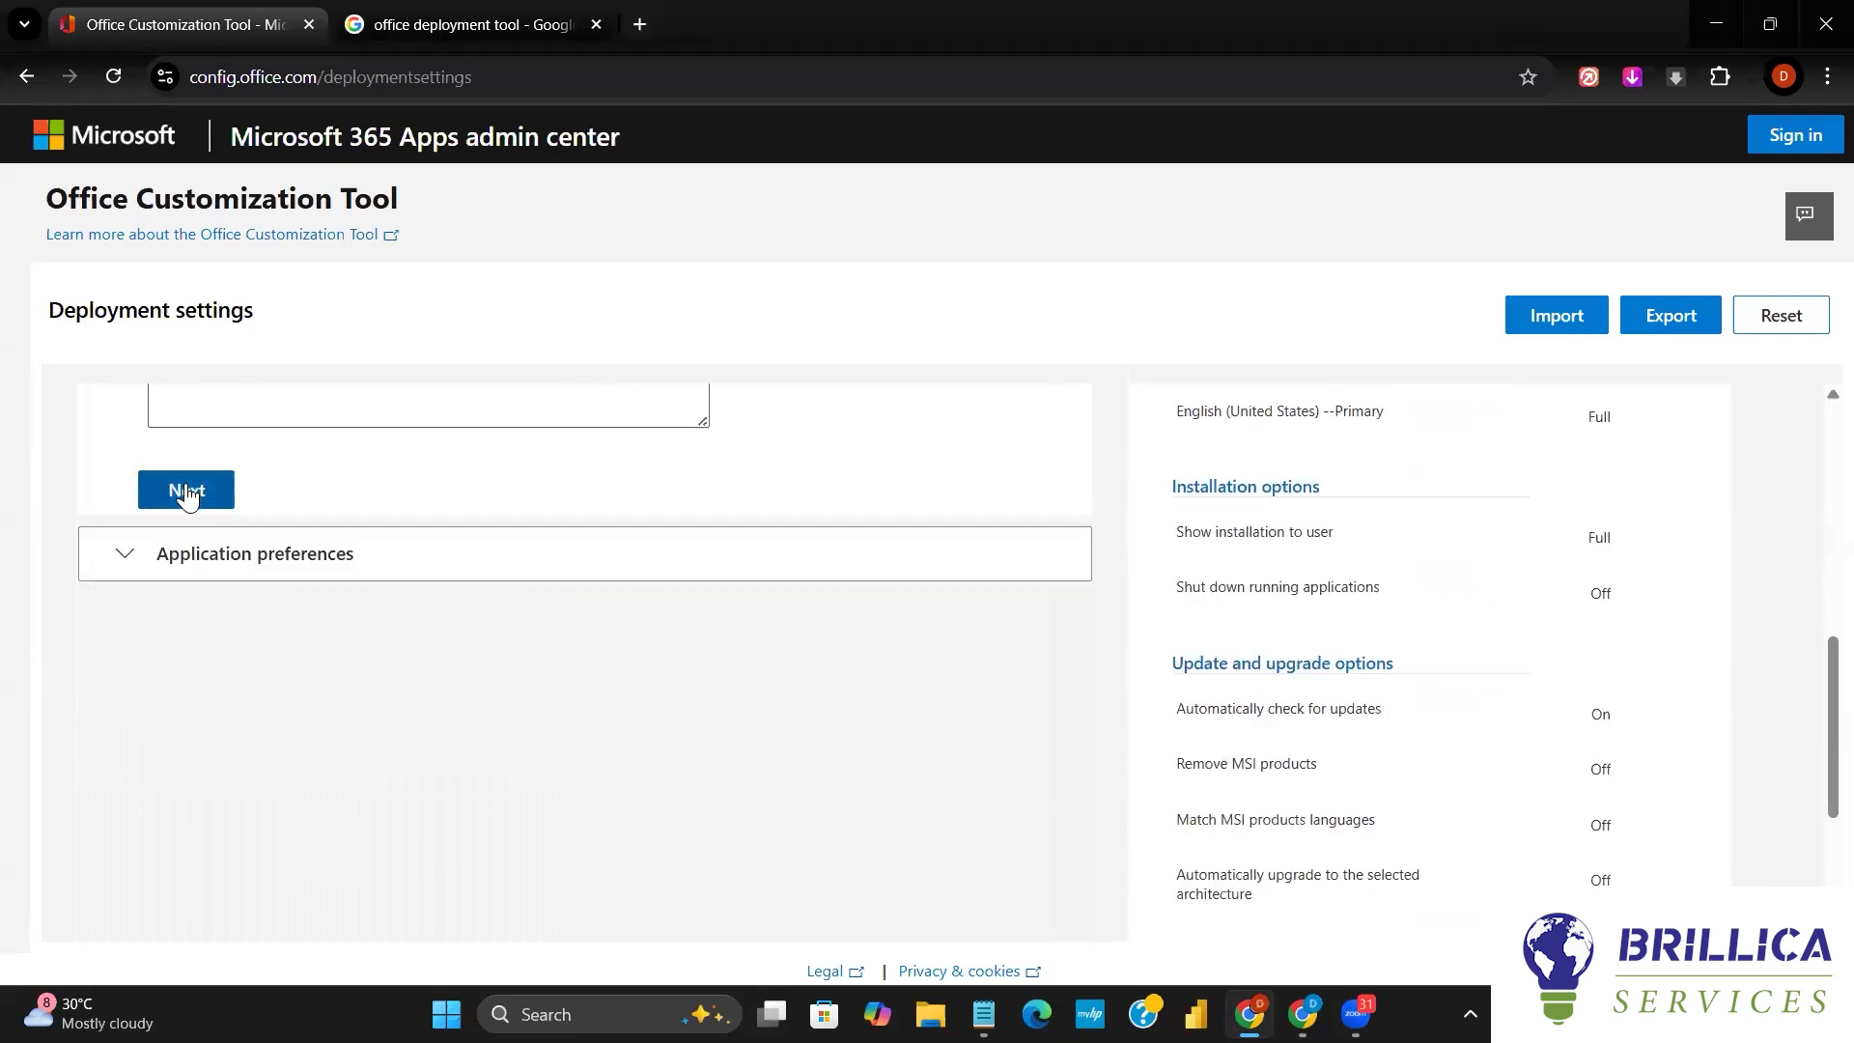
# - Leave the application preferences unchanged and finish the deployment settings
pyautogui.scroll(-15, 537, 582)
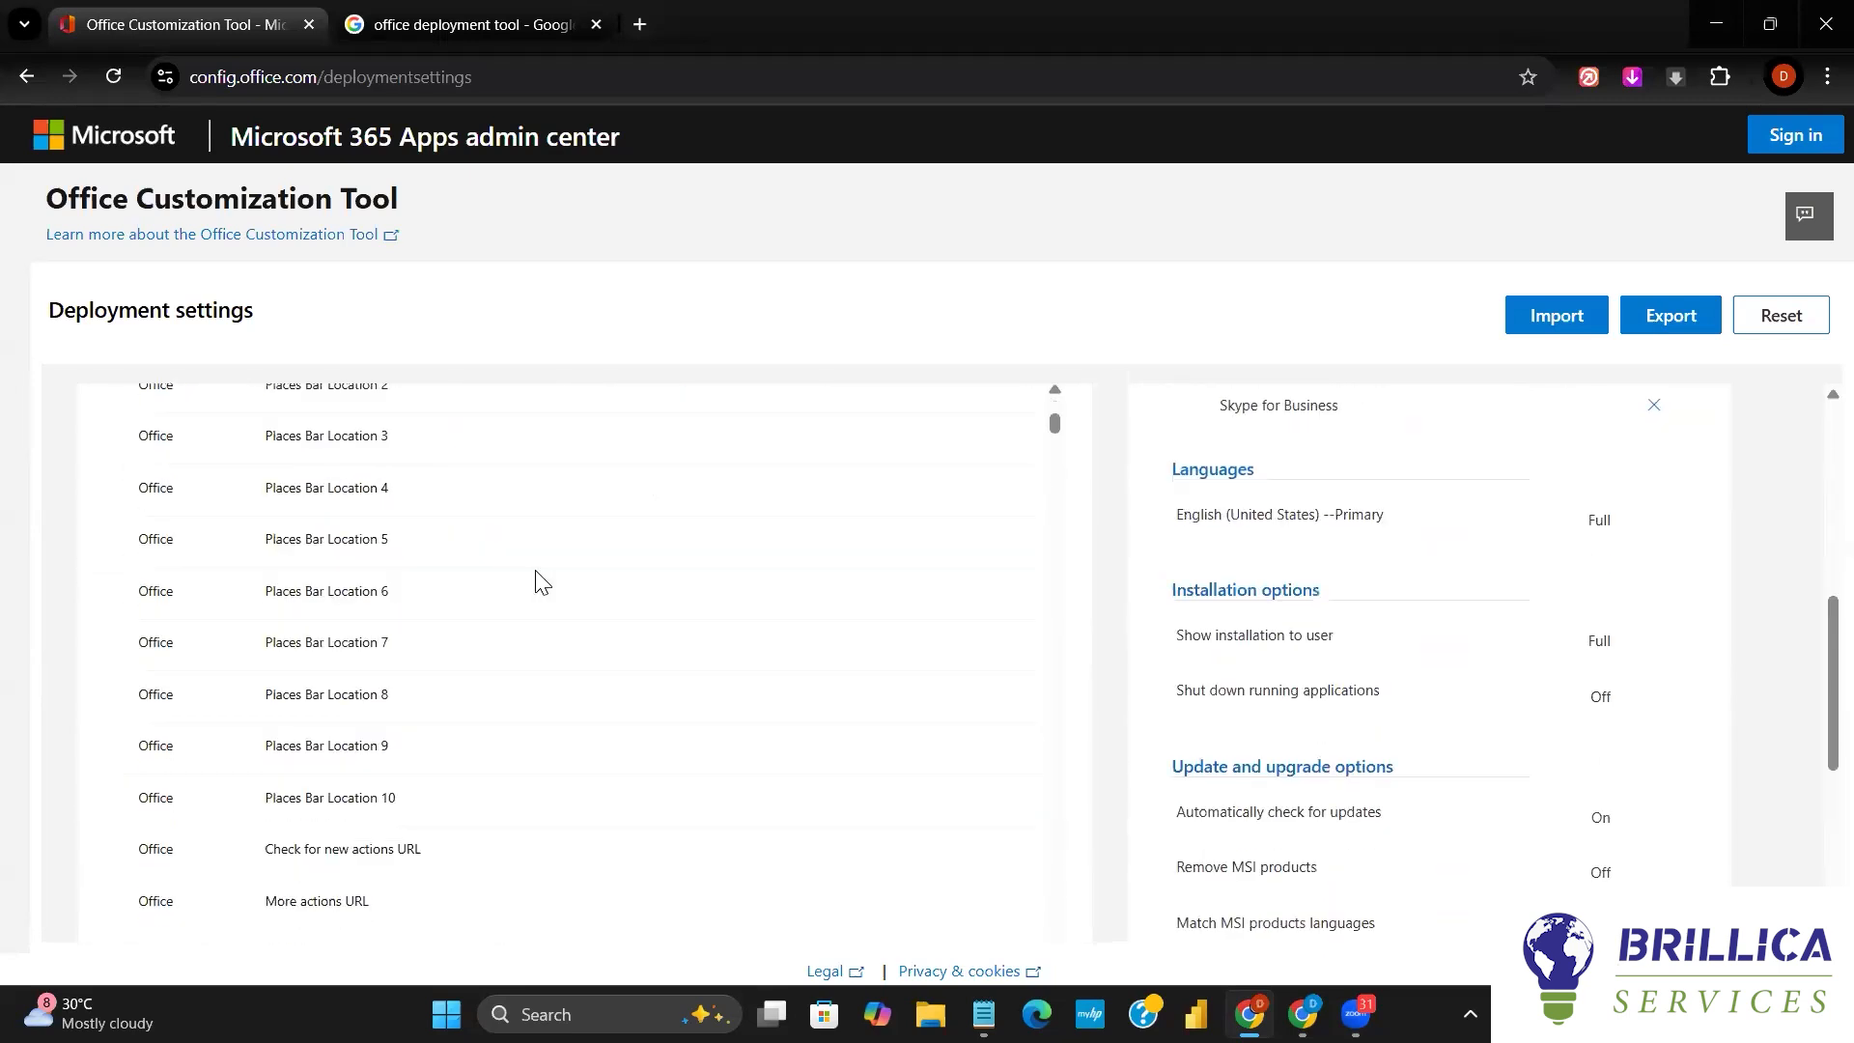
pyautogui.scroll(-5, 1349, 741)
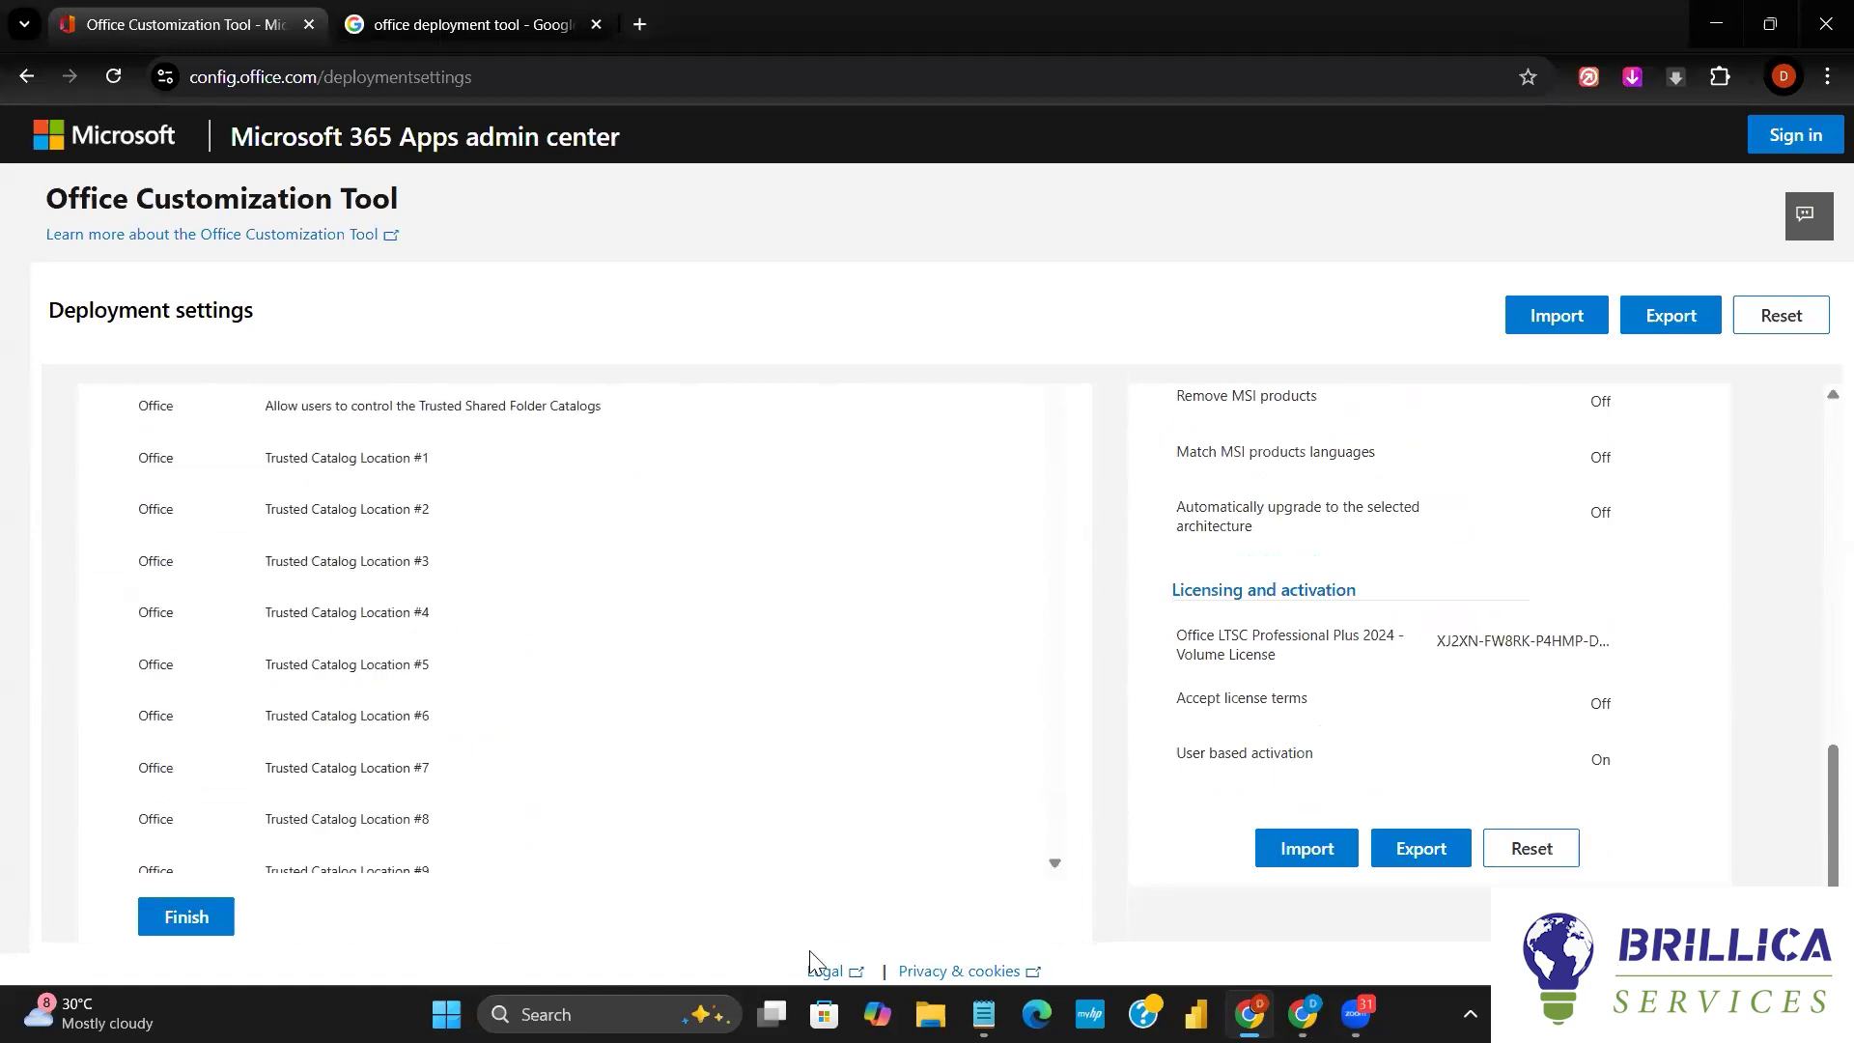
pyautogui.click(179, 927)
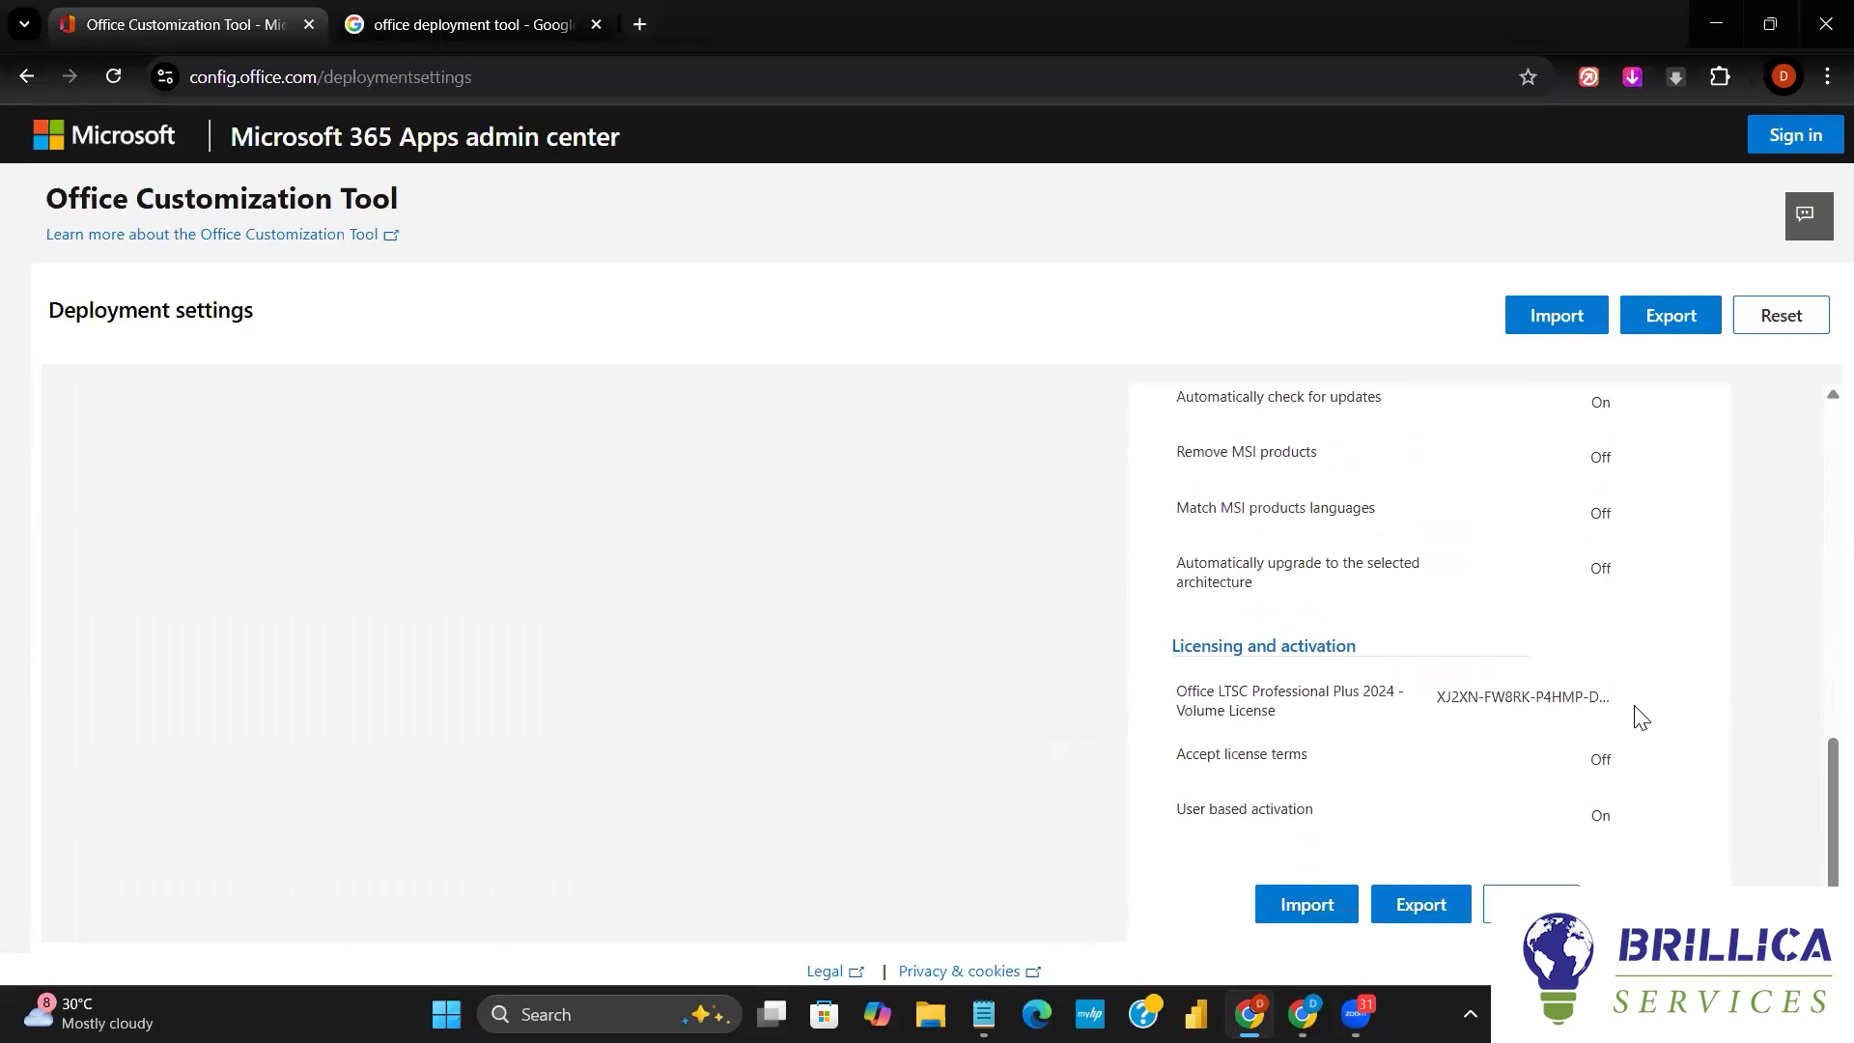
pyautogui.click(1329, 916)
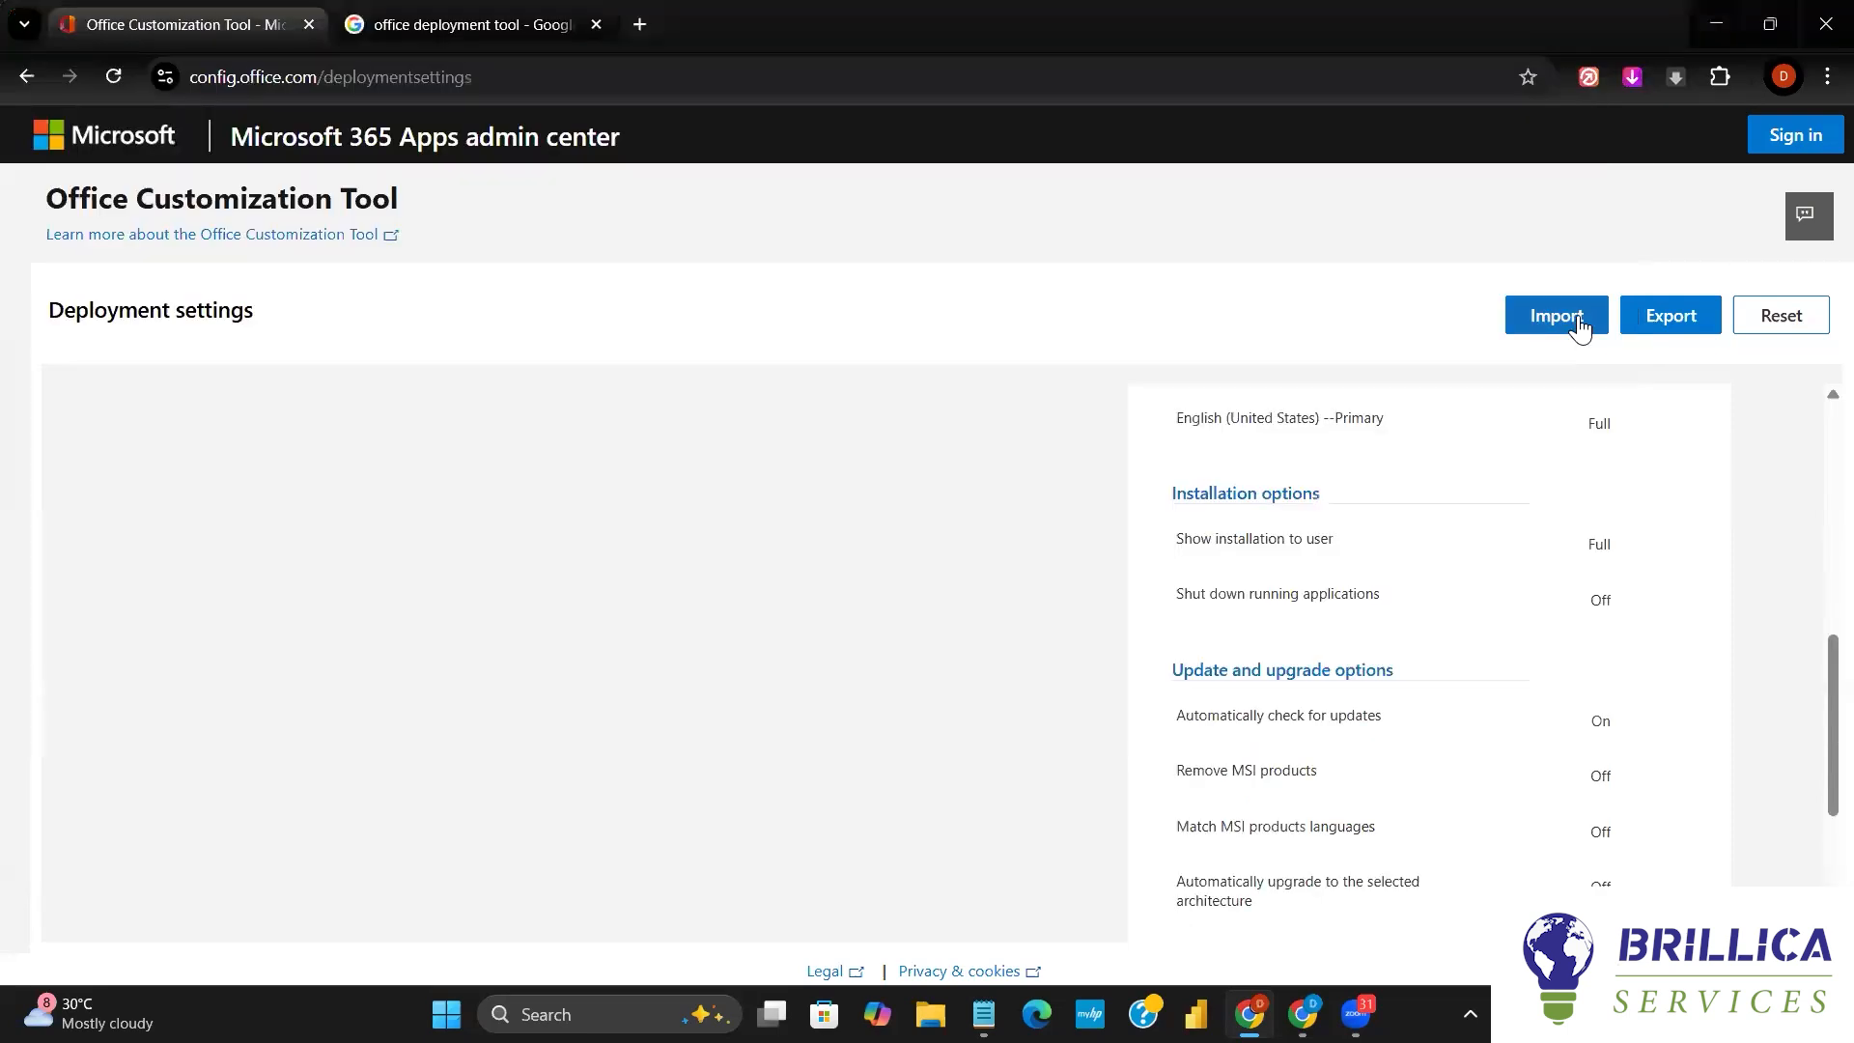
pyautogui.click(1578, 317)
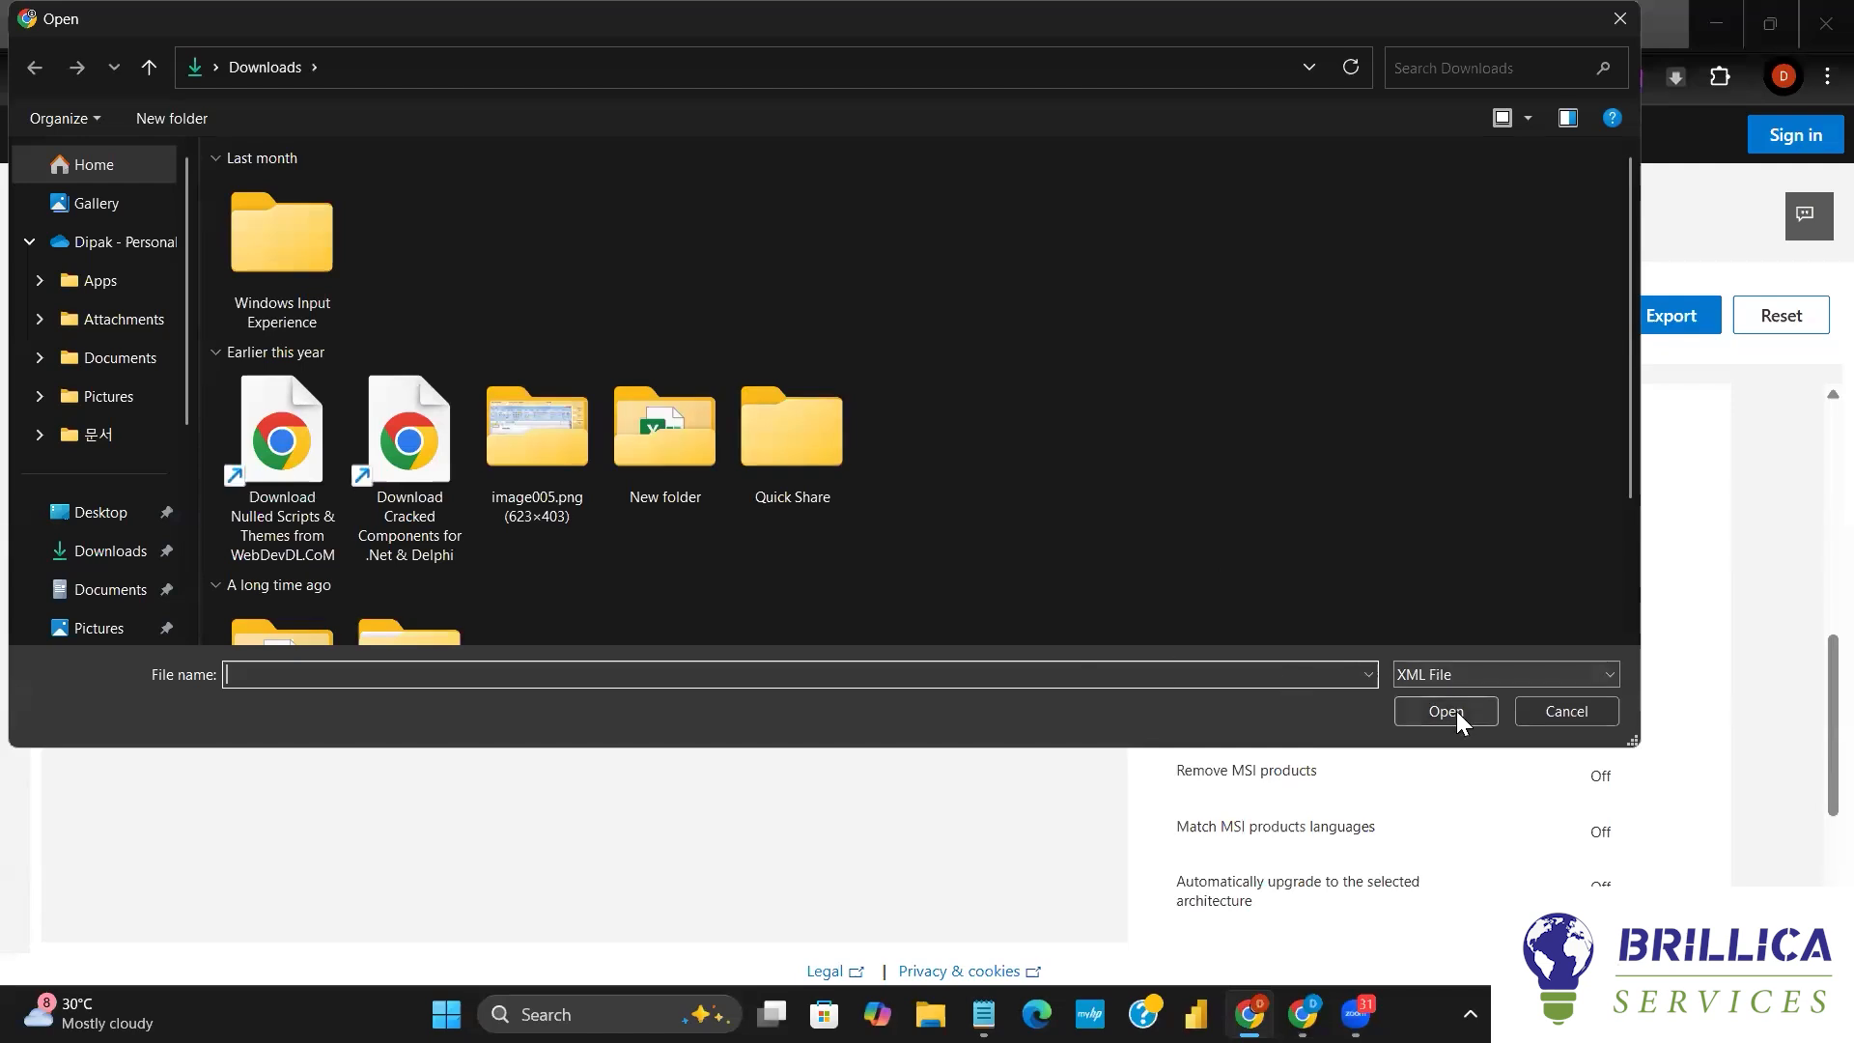
pyautogui.click(1619, 18)
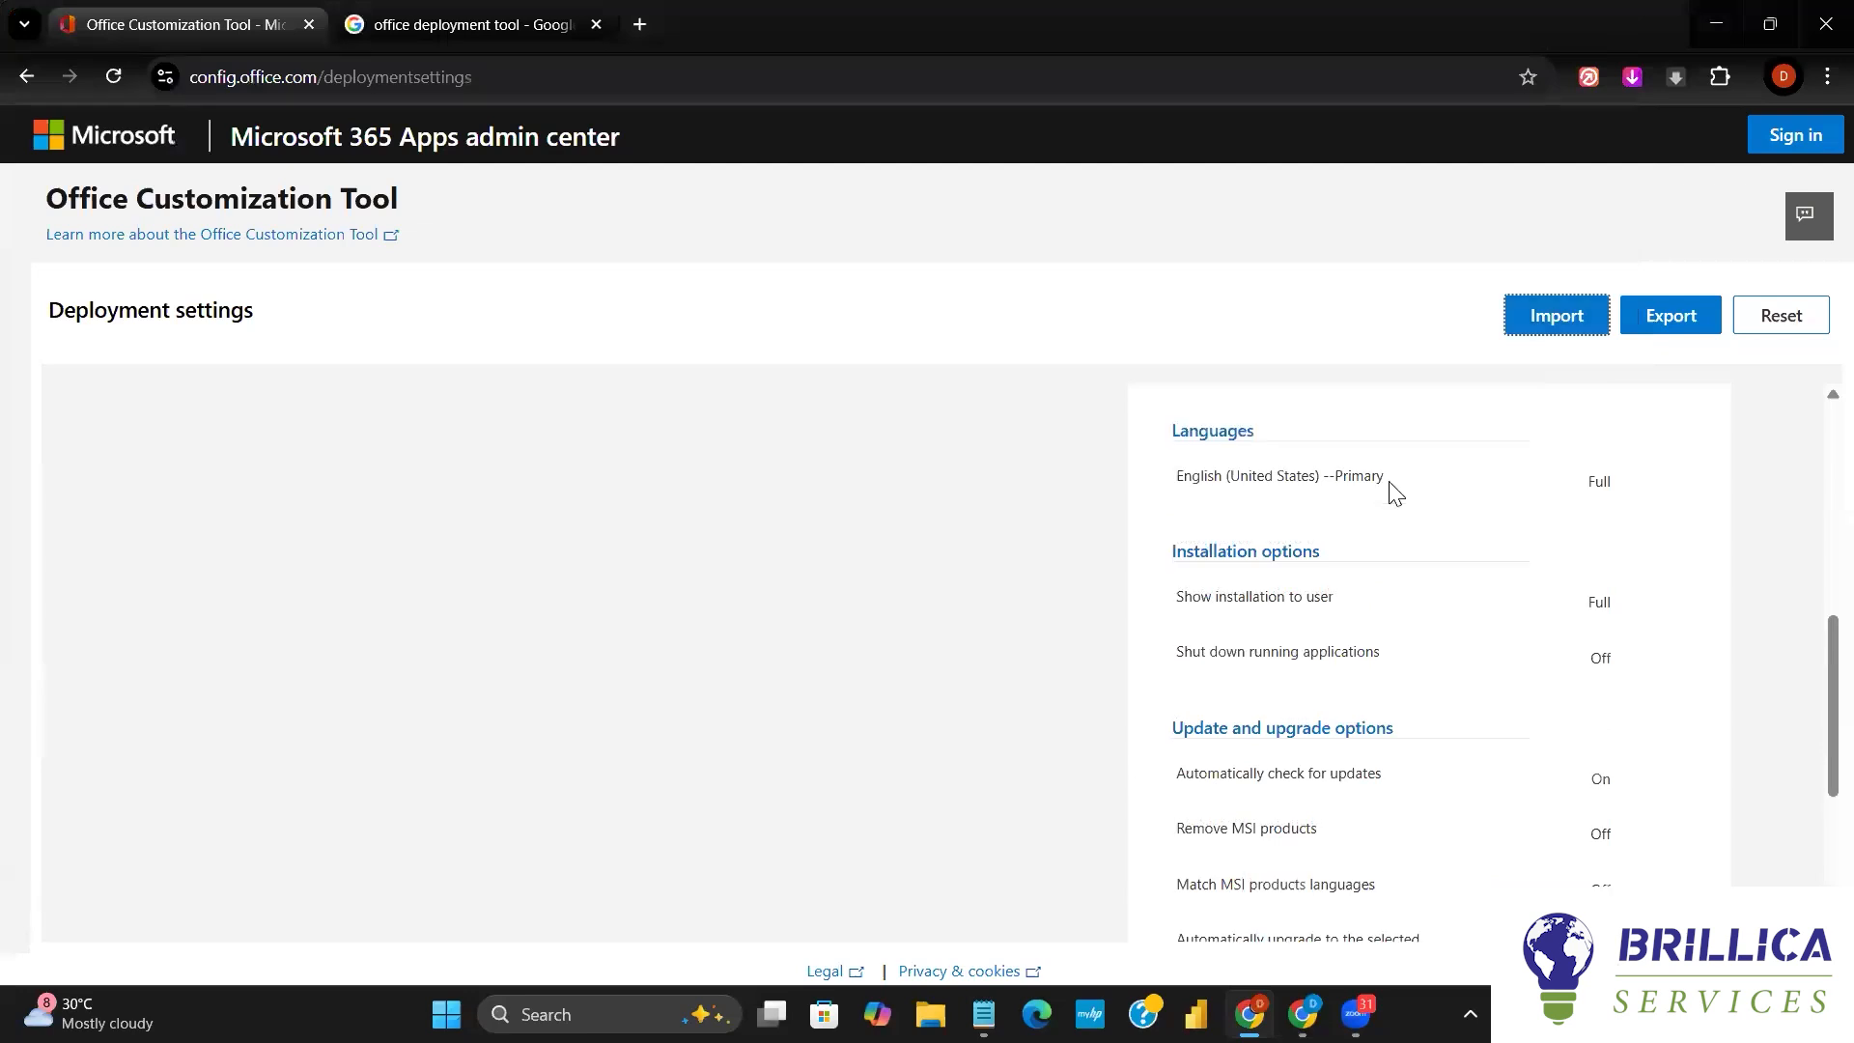
pyautogui.scroll(1, 1395, 492)
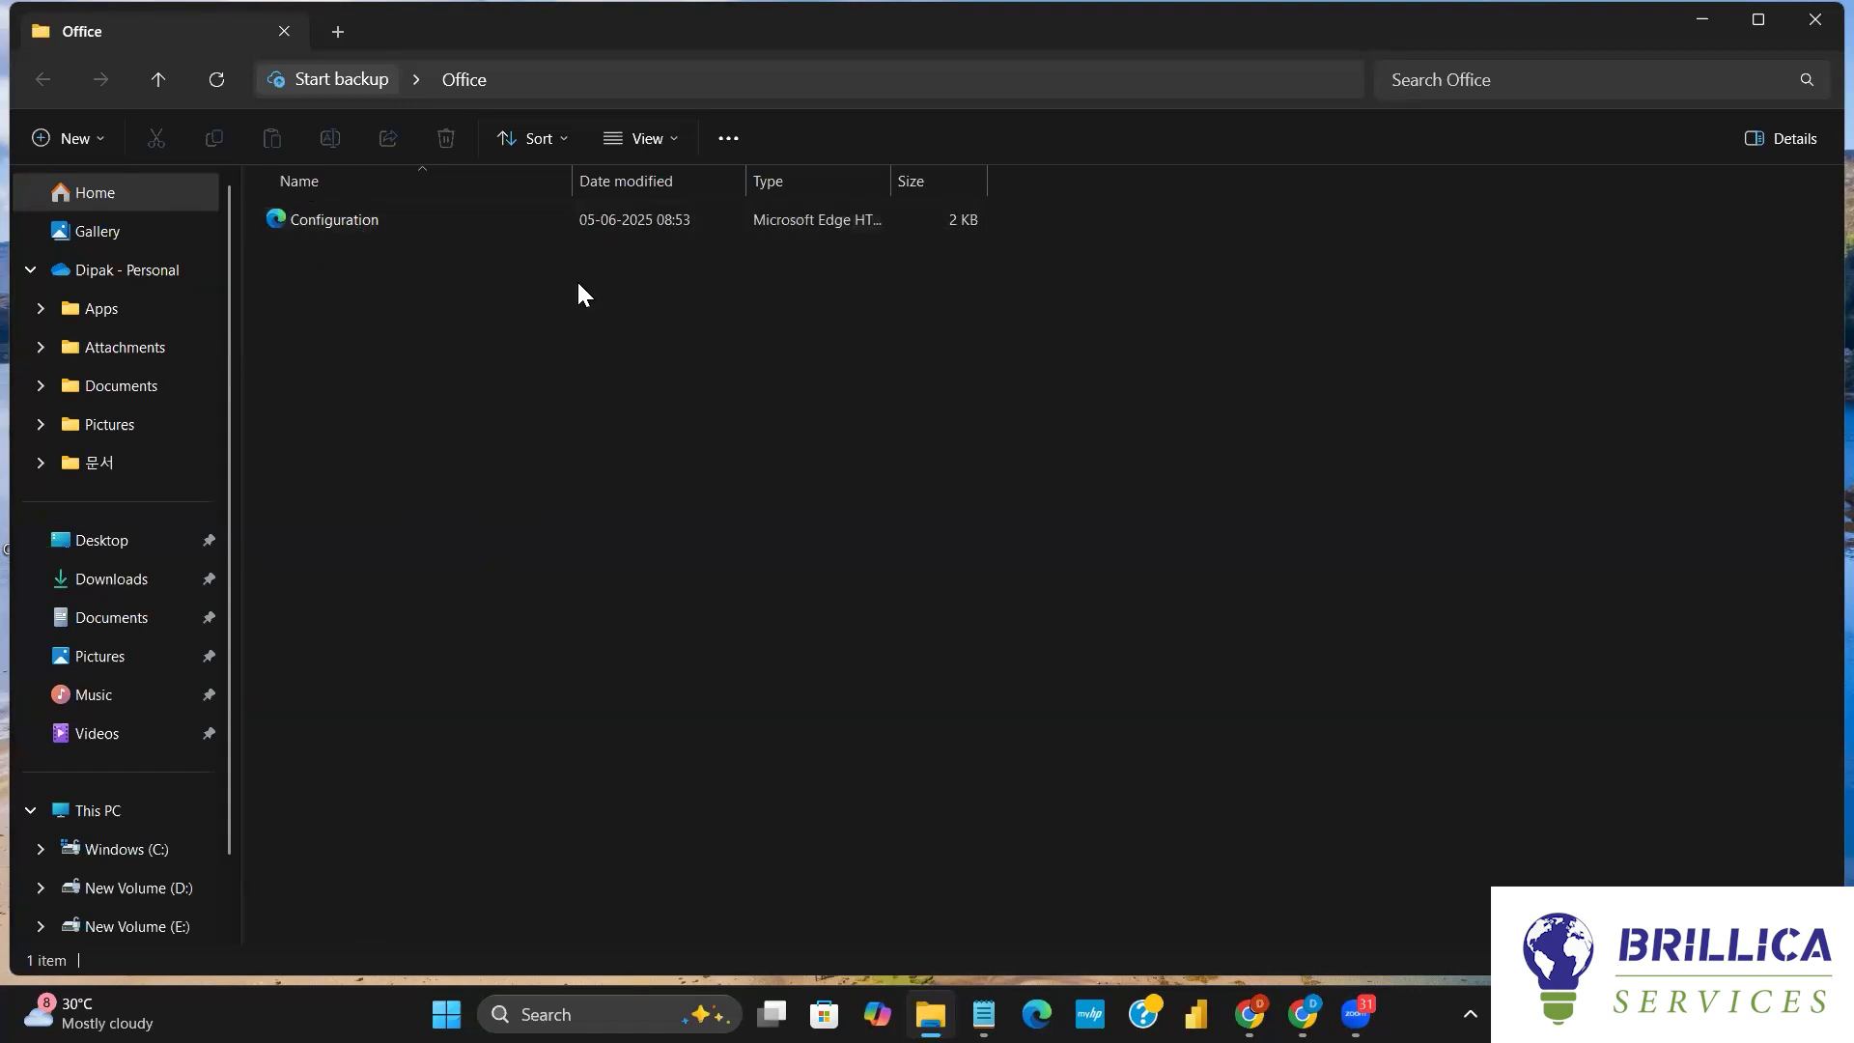
pyautogui.doubleClick(1126, 31)
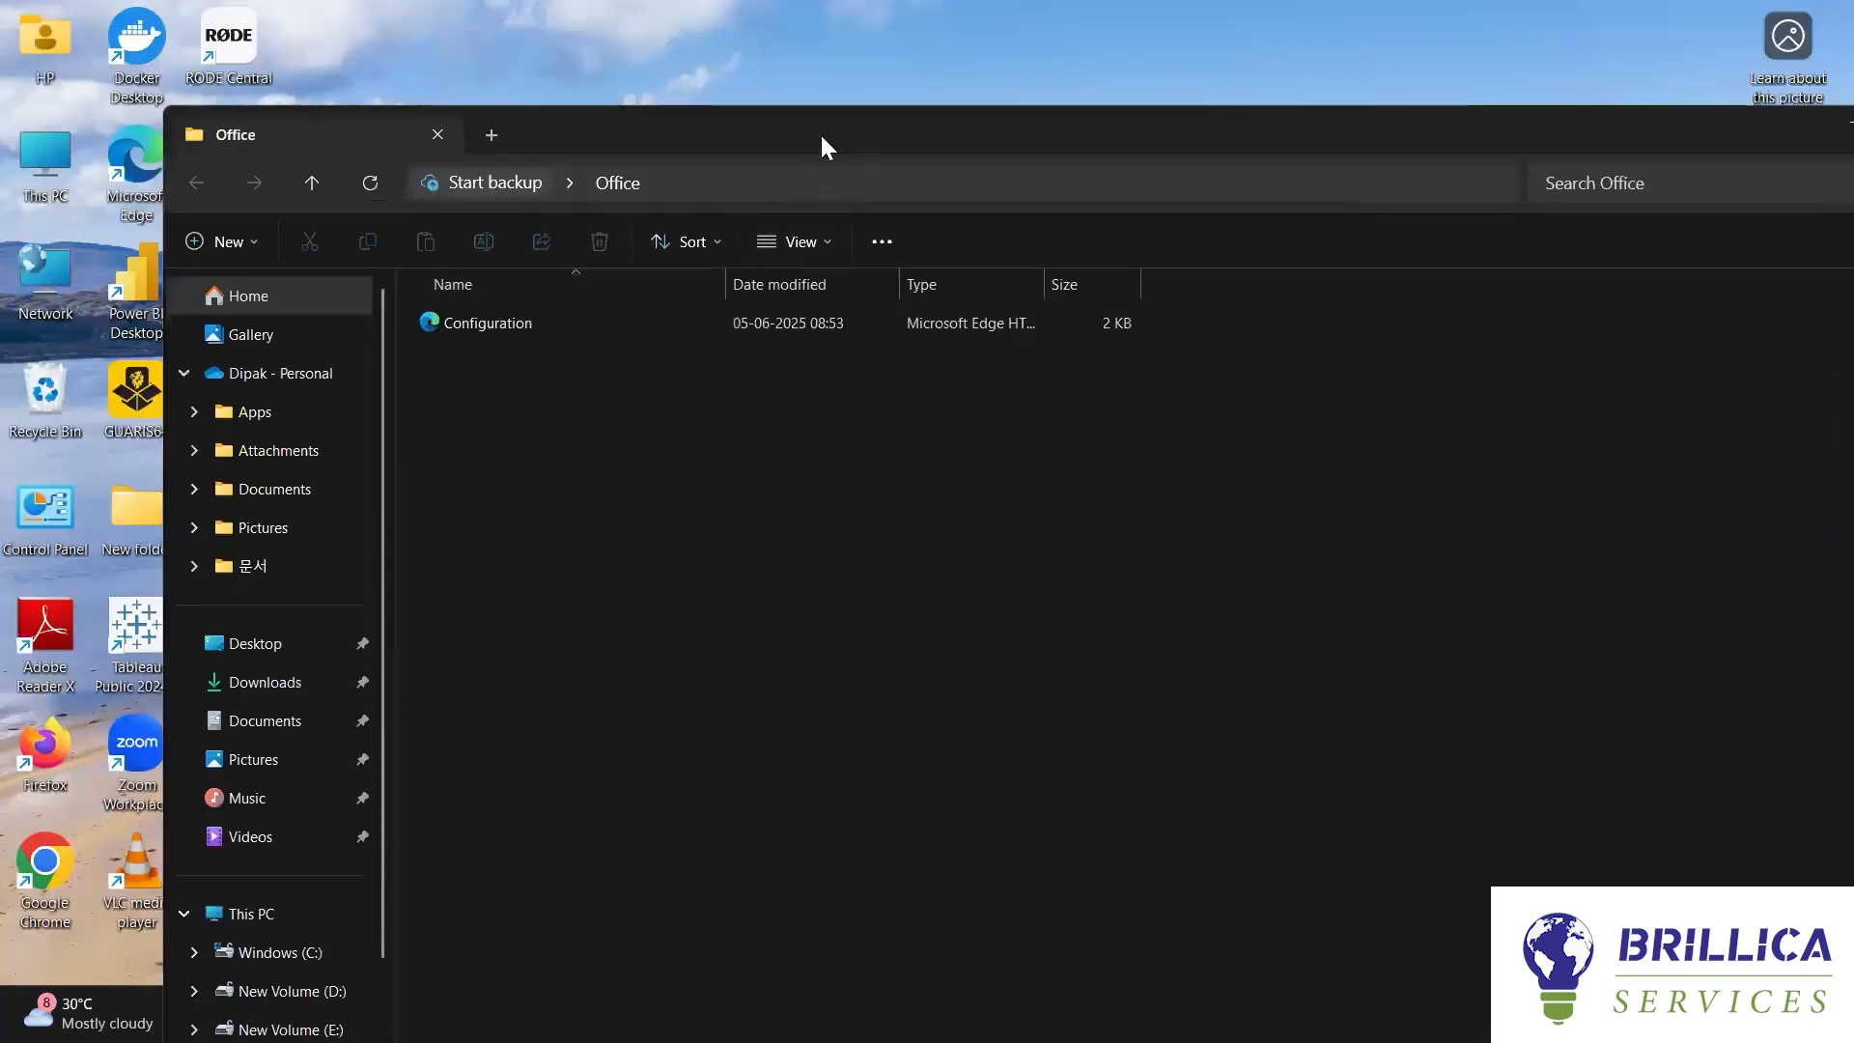
pyautogui.moveTo(941, 124); pyautogui.dragTo(1060, 118)
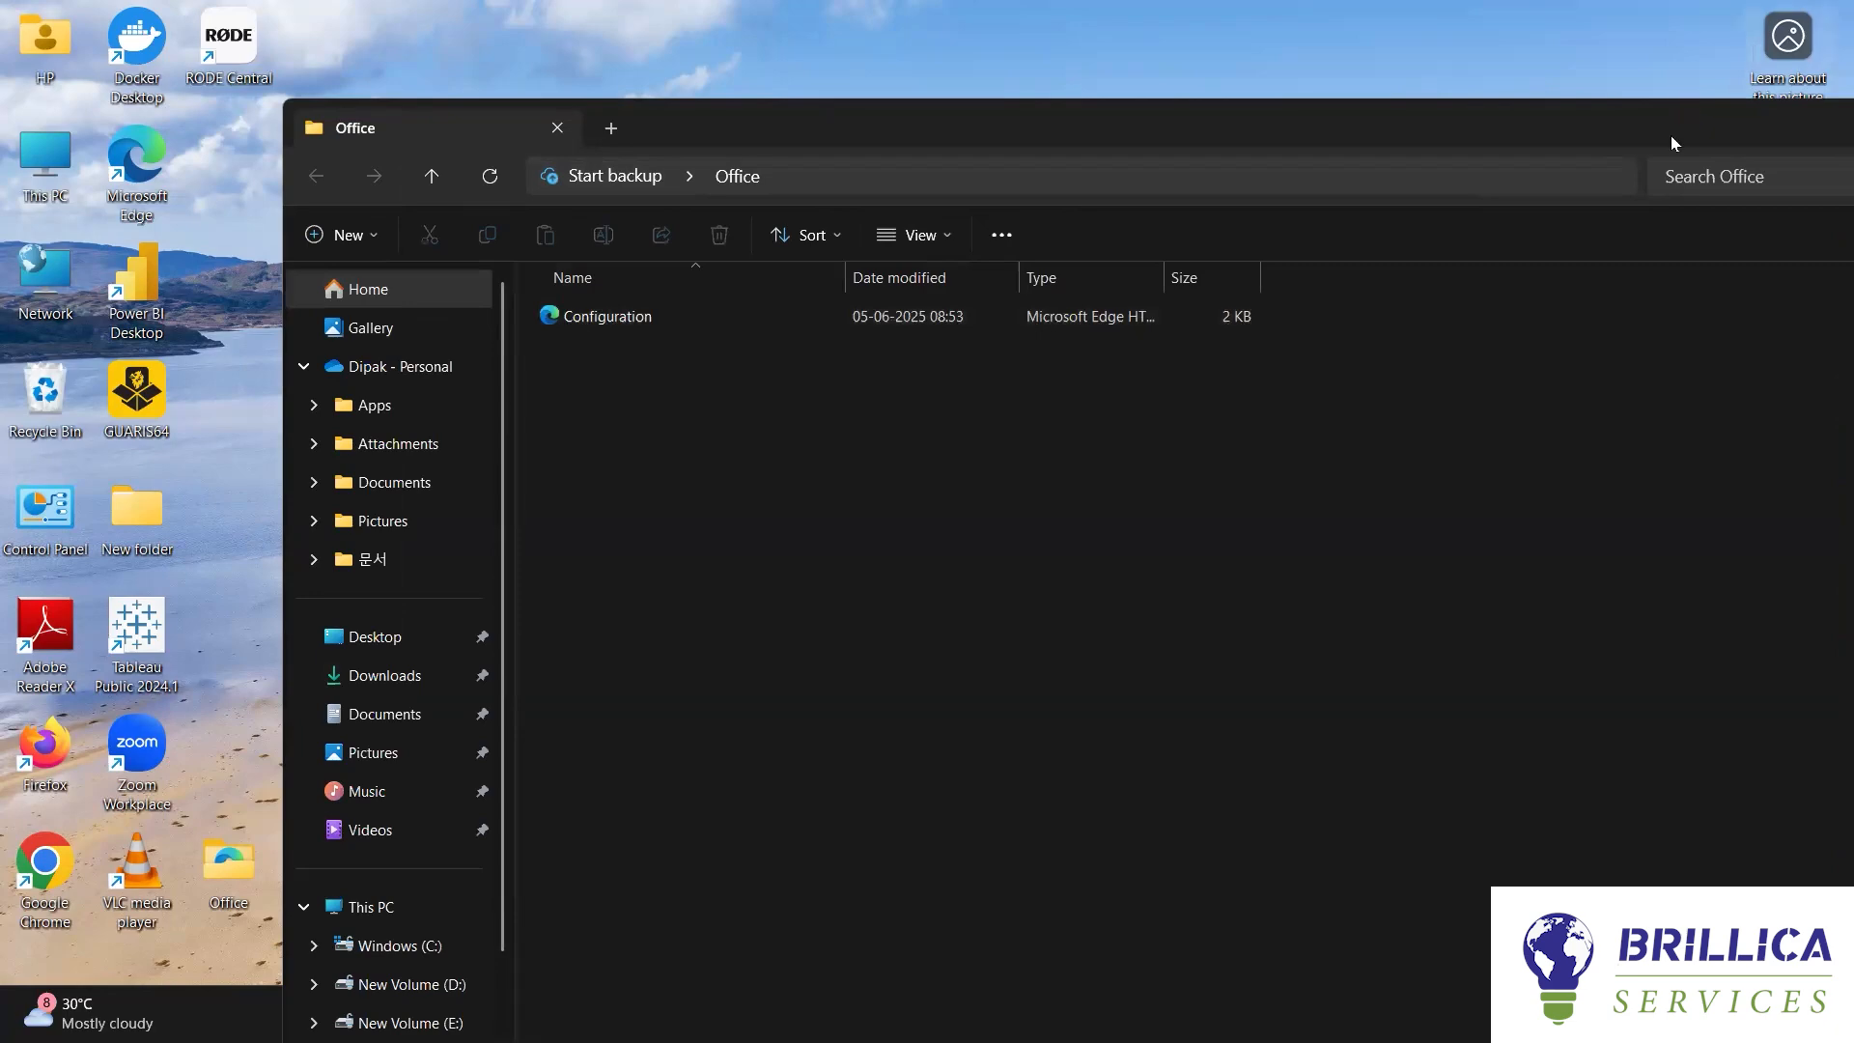
pyautogui.click(1573, 122)
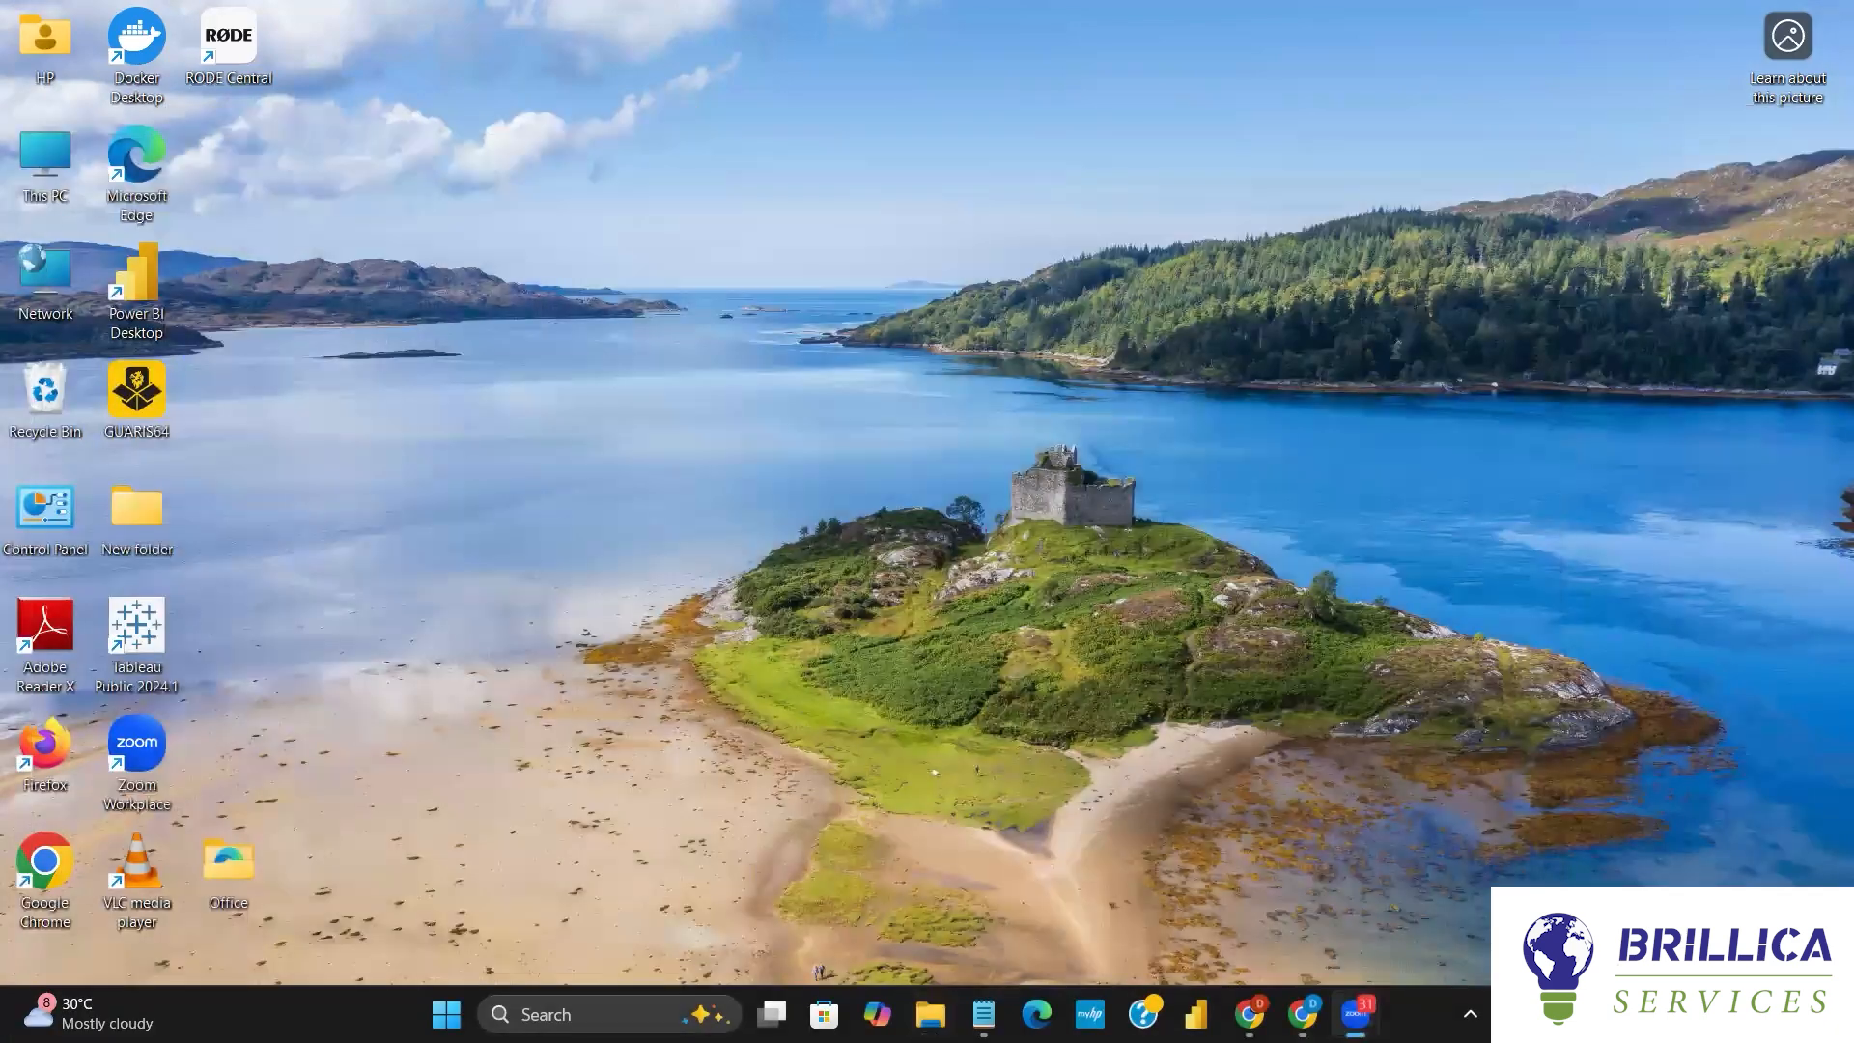
# - Switch to Chrome and download the English Office Deployment Tool from Microsoft's official page in the search results
pyautogui.click(1248, 1014)
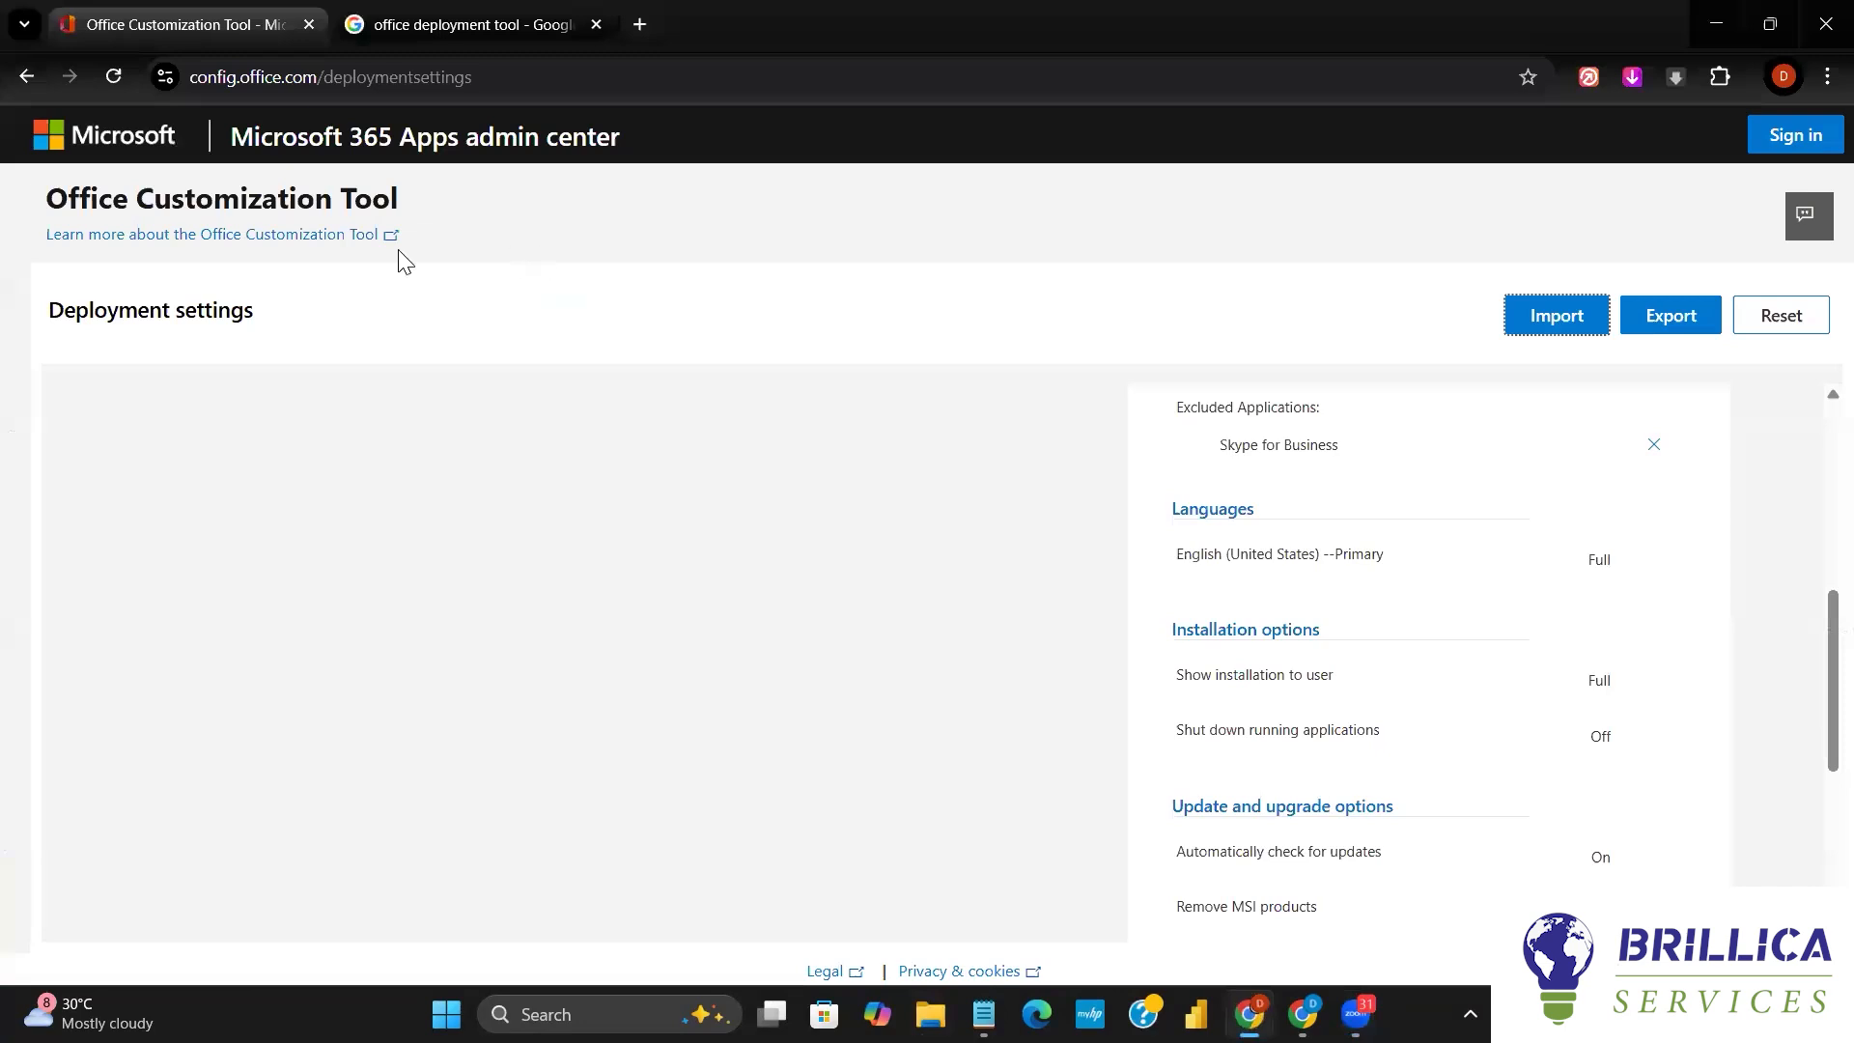
pyautogui.click(446, 25)
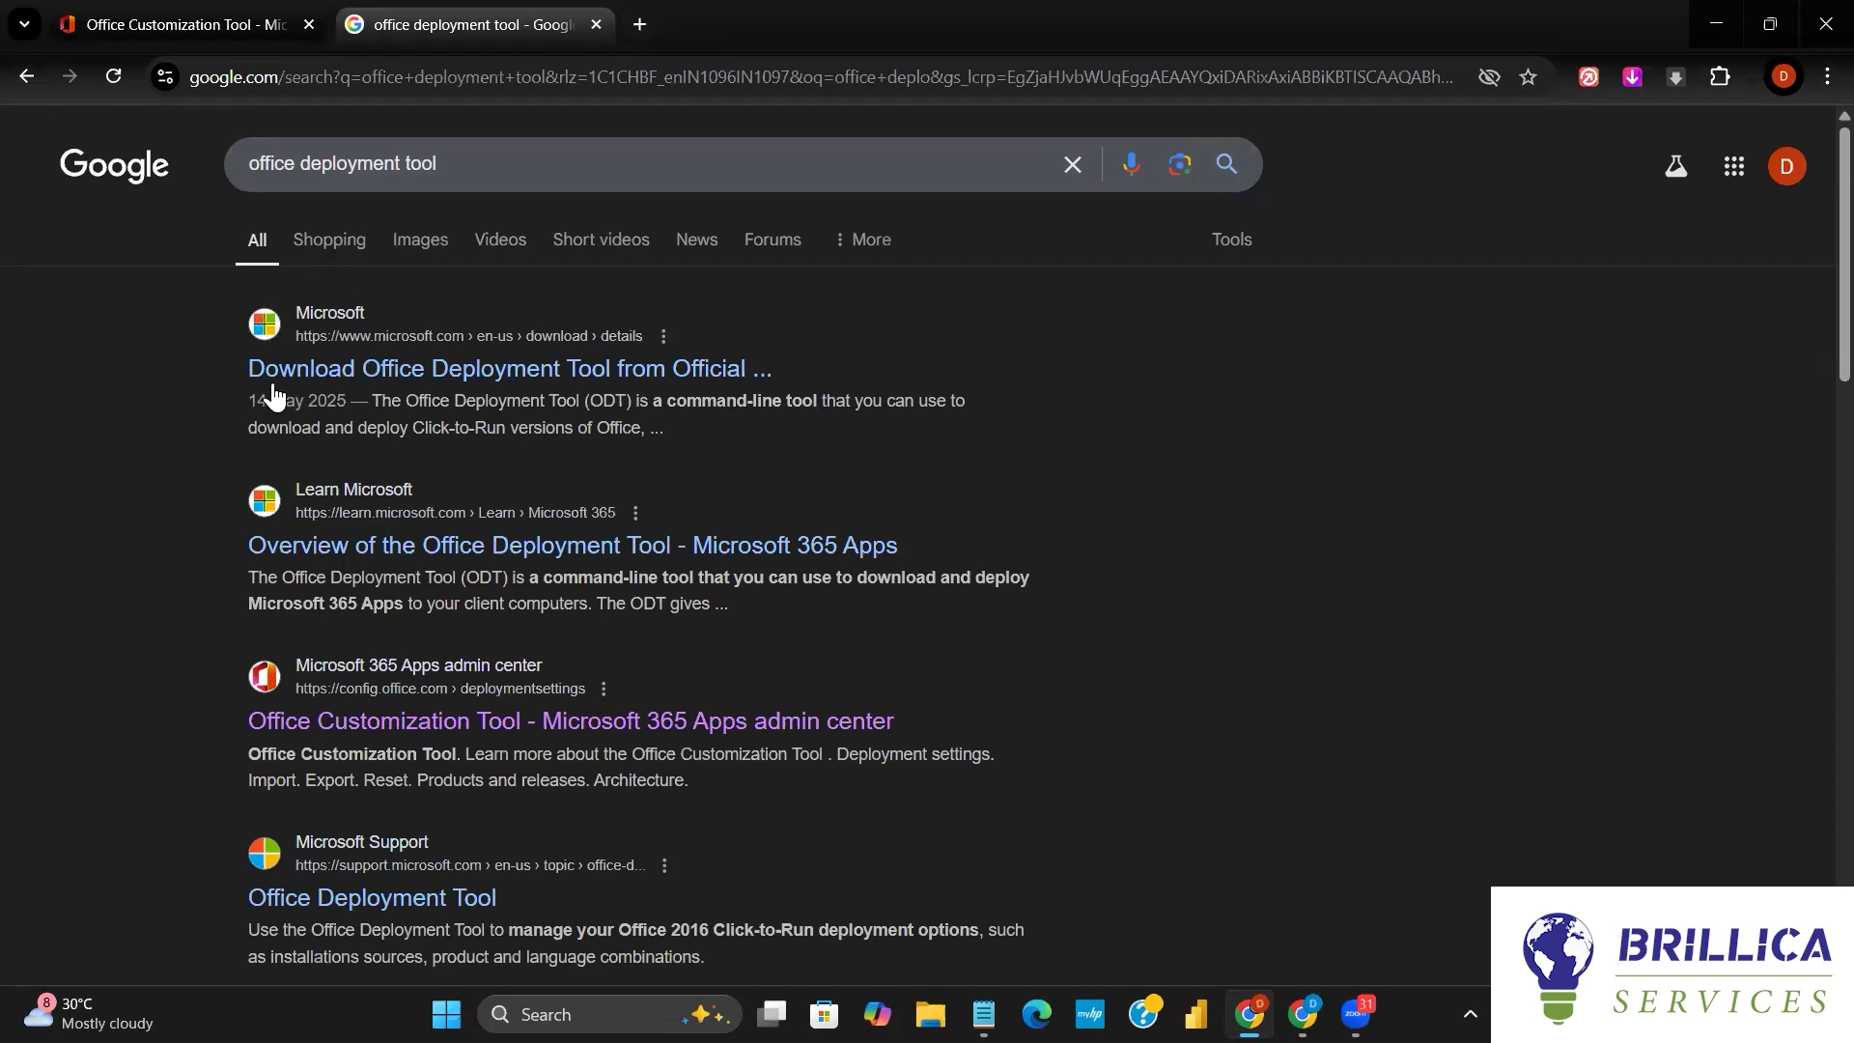
pyautogui.click(562, 374)
pyautogui.scroll(-2, 978, 497)
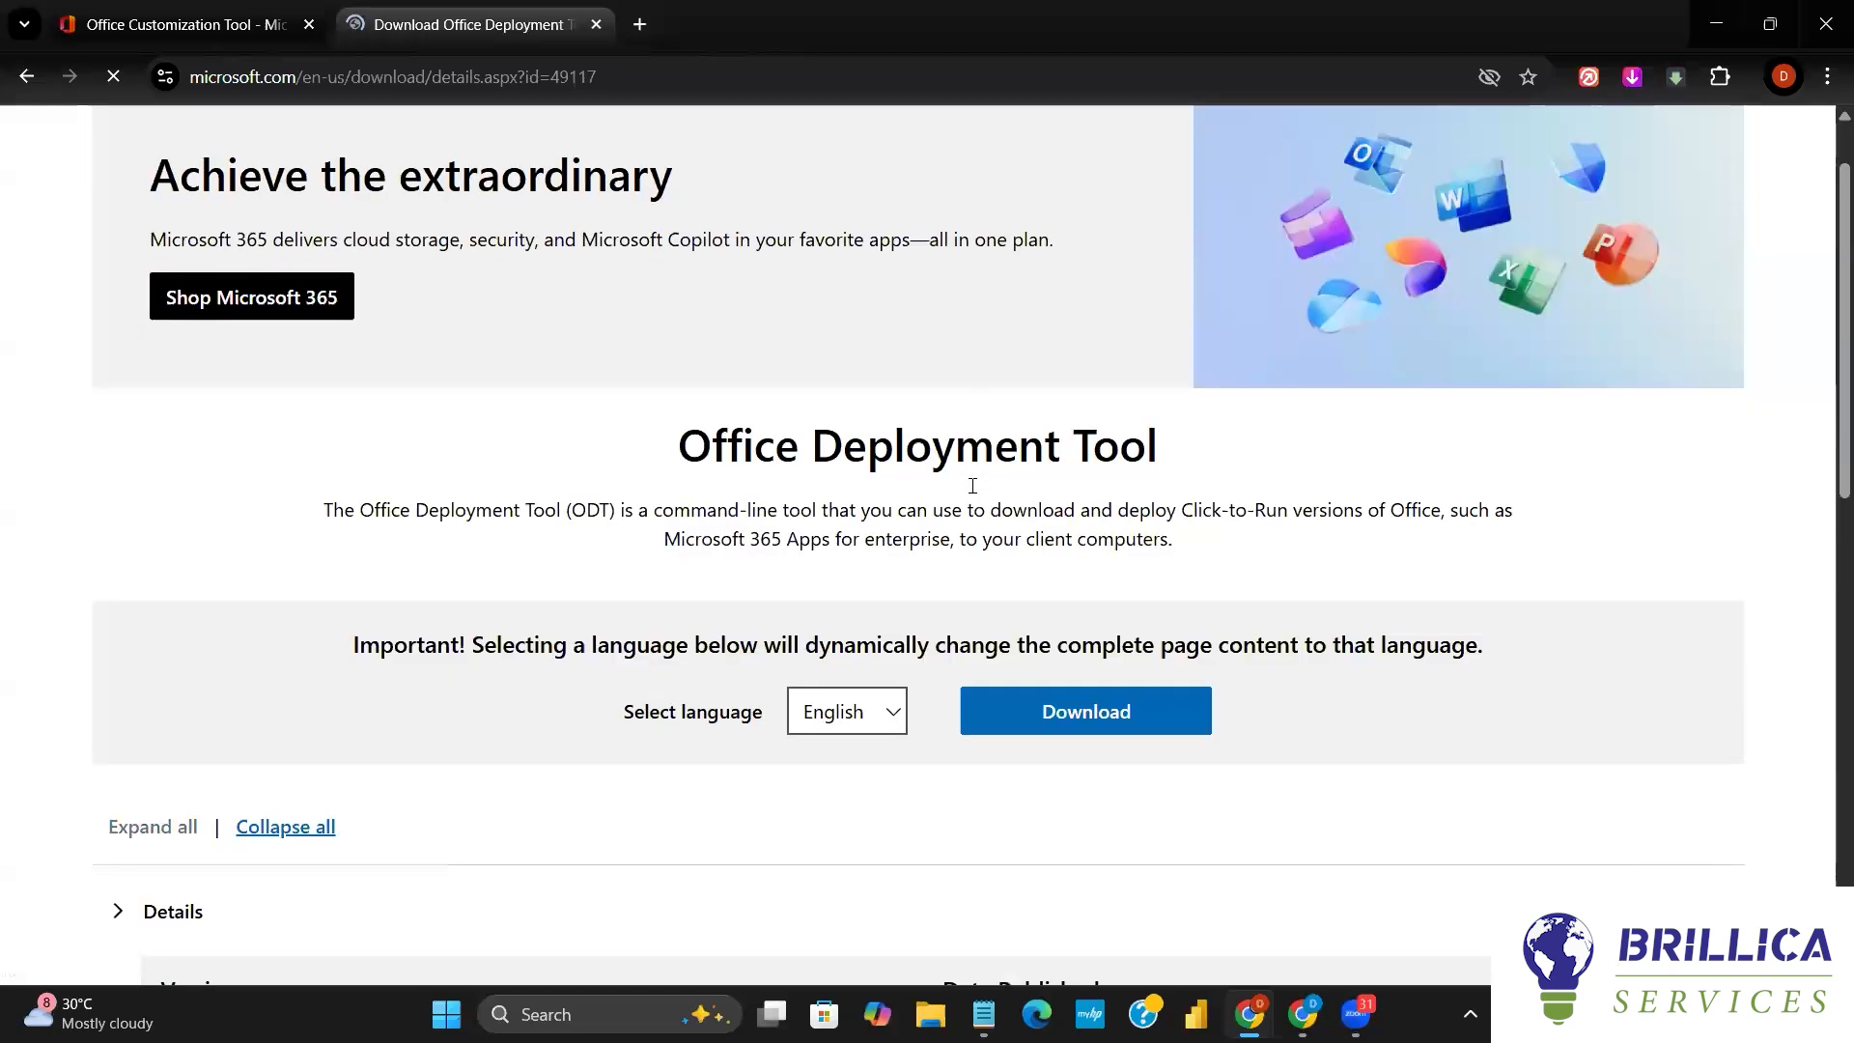
pyautogui.click(1105, 603)
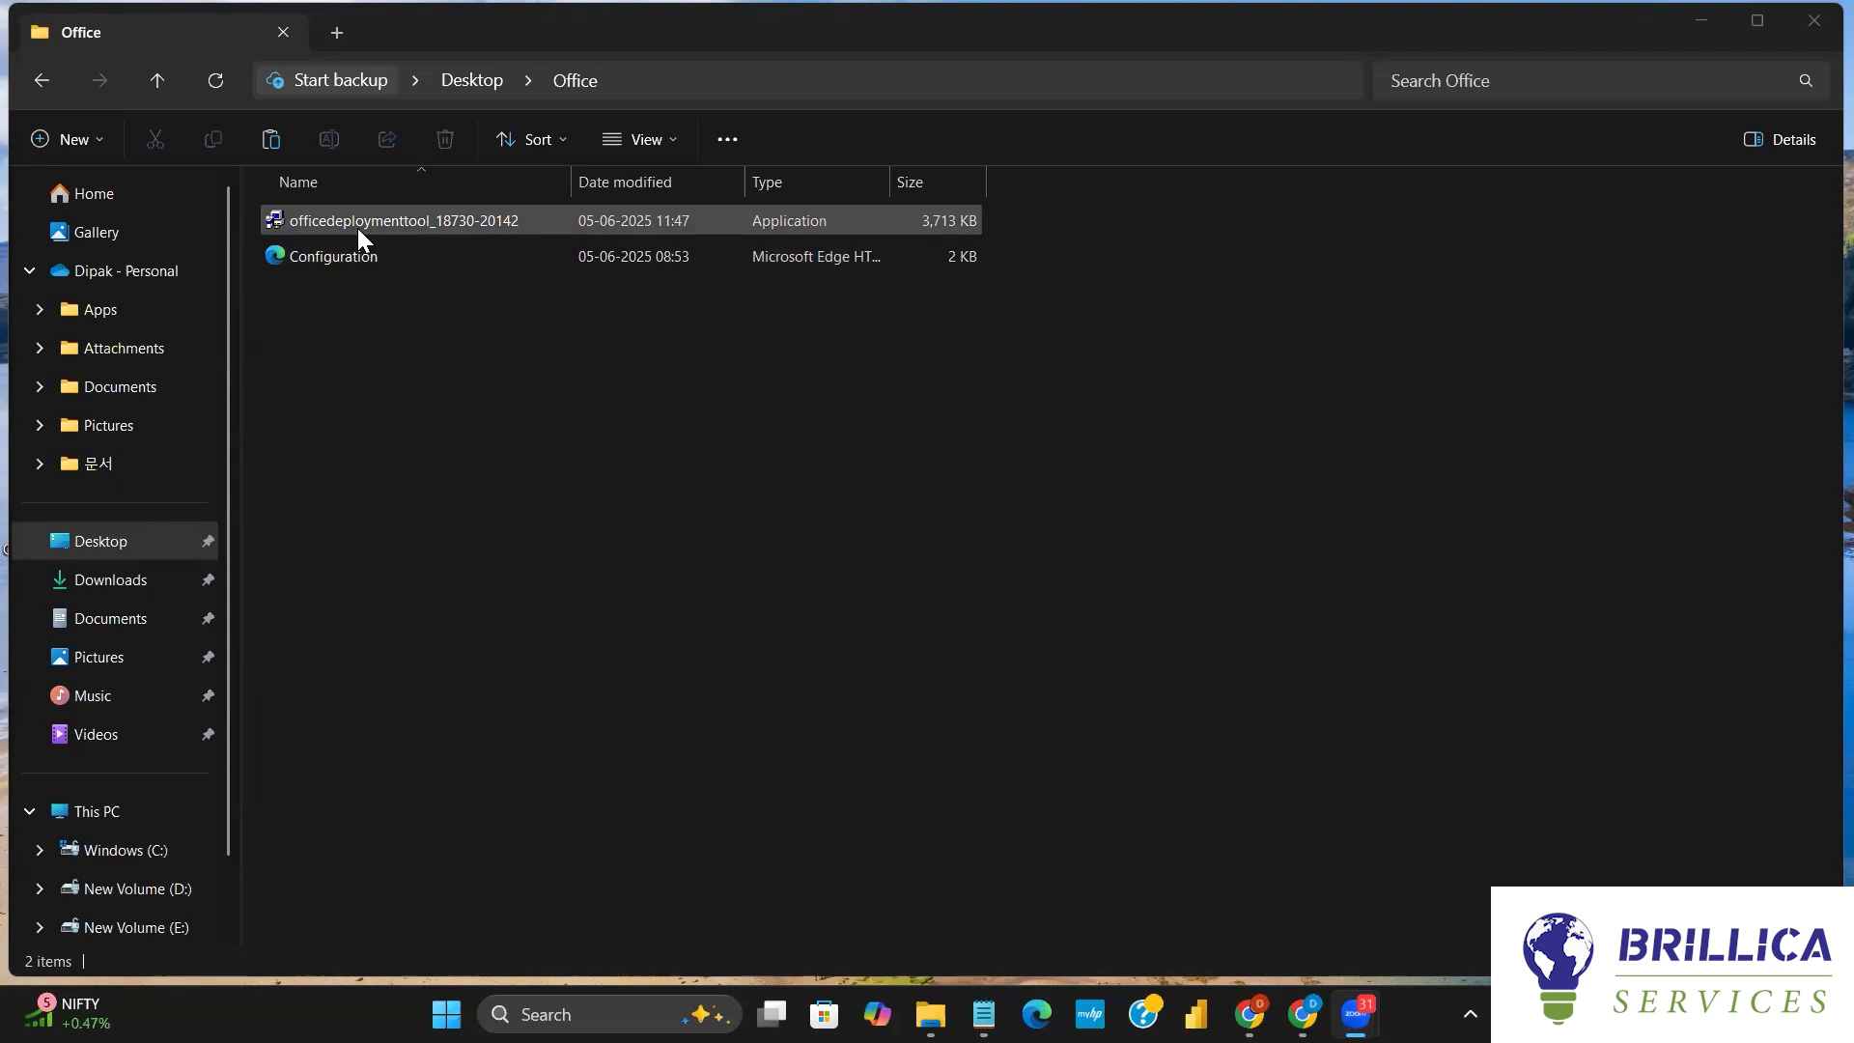
pyautogui.doubleClick(357, 228)
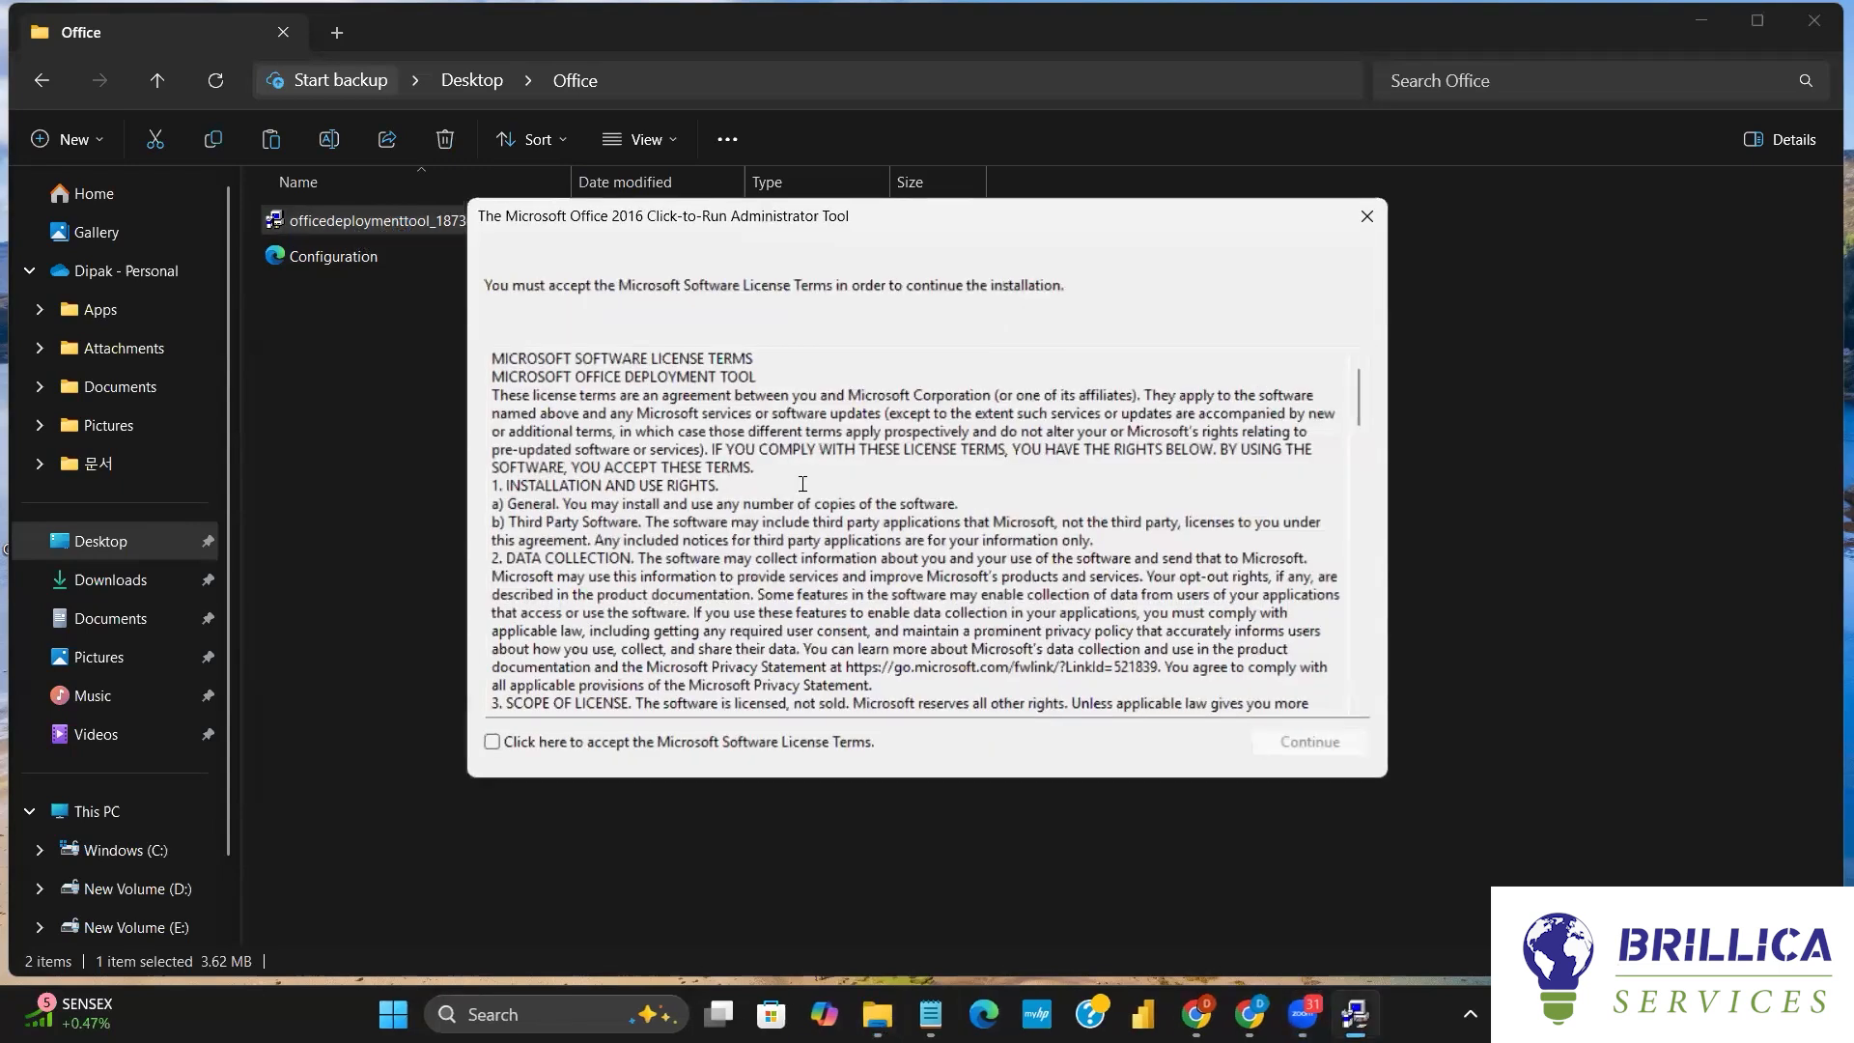
pyautogui.scroll(-4, 802, 483)
pyautogui.click(492, 741)
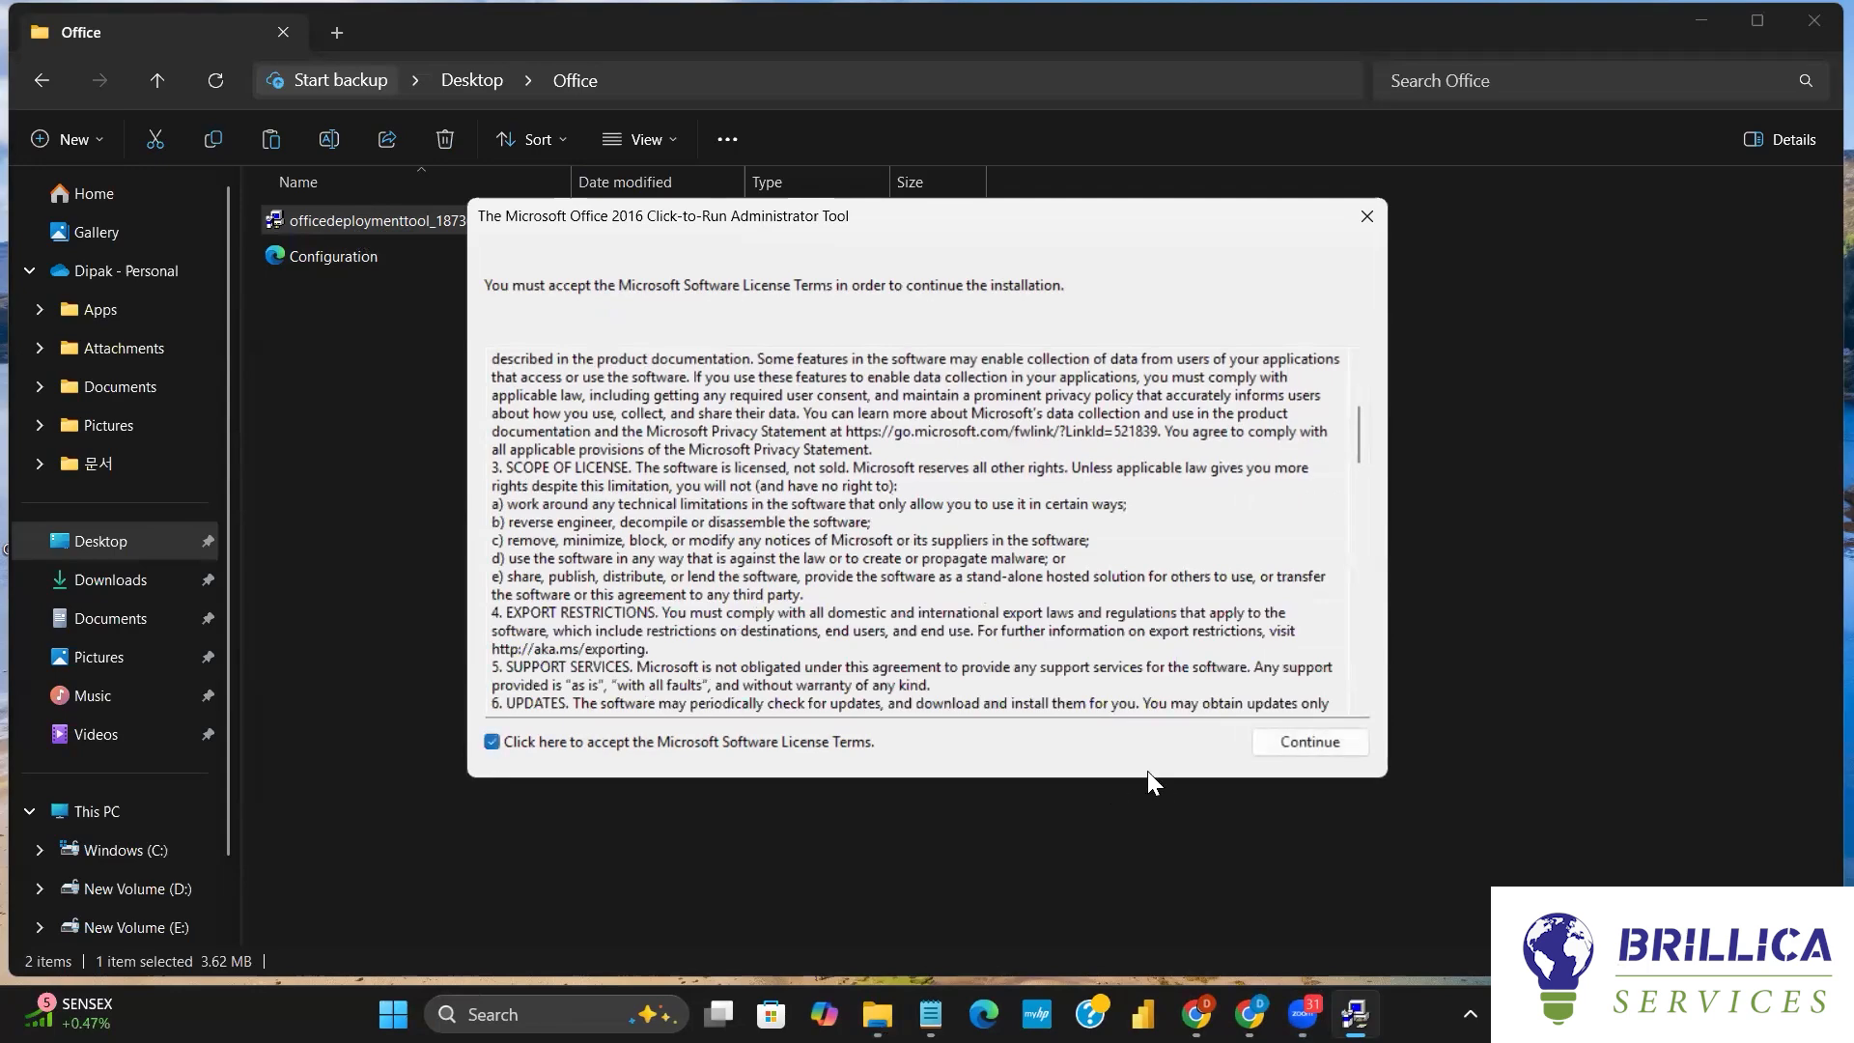
pyautogui.click(1311, 743)
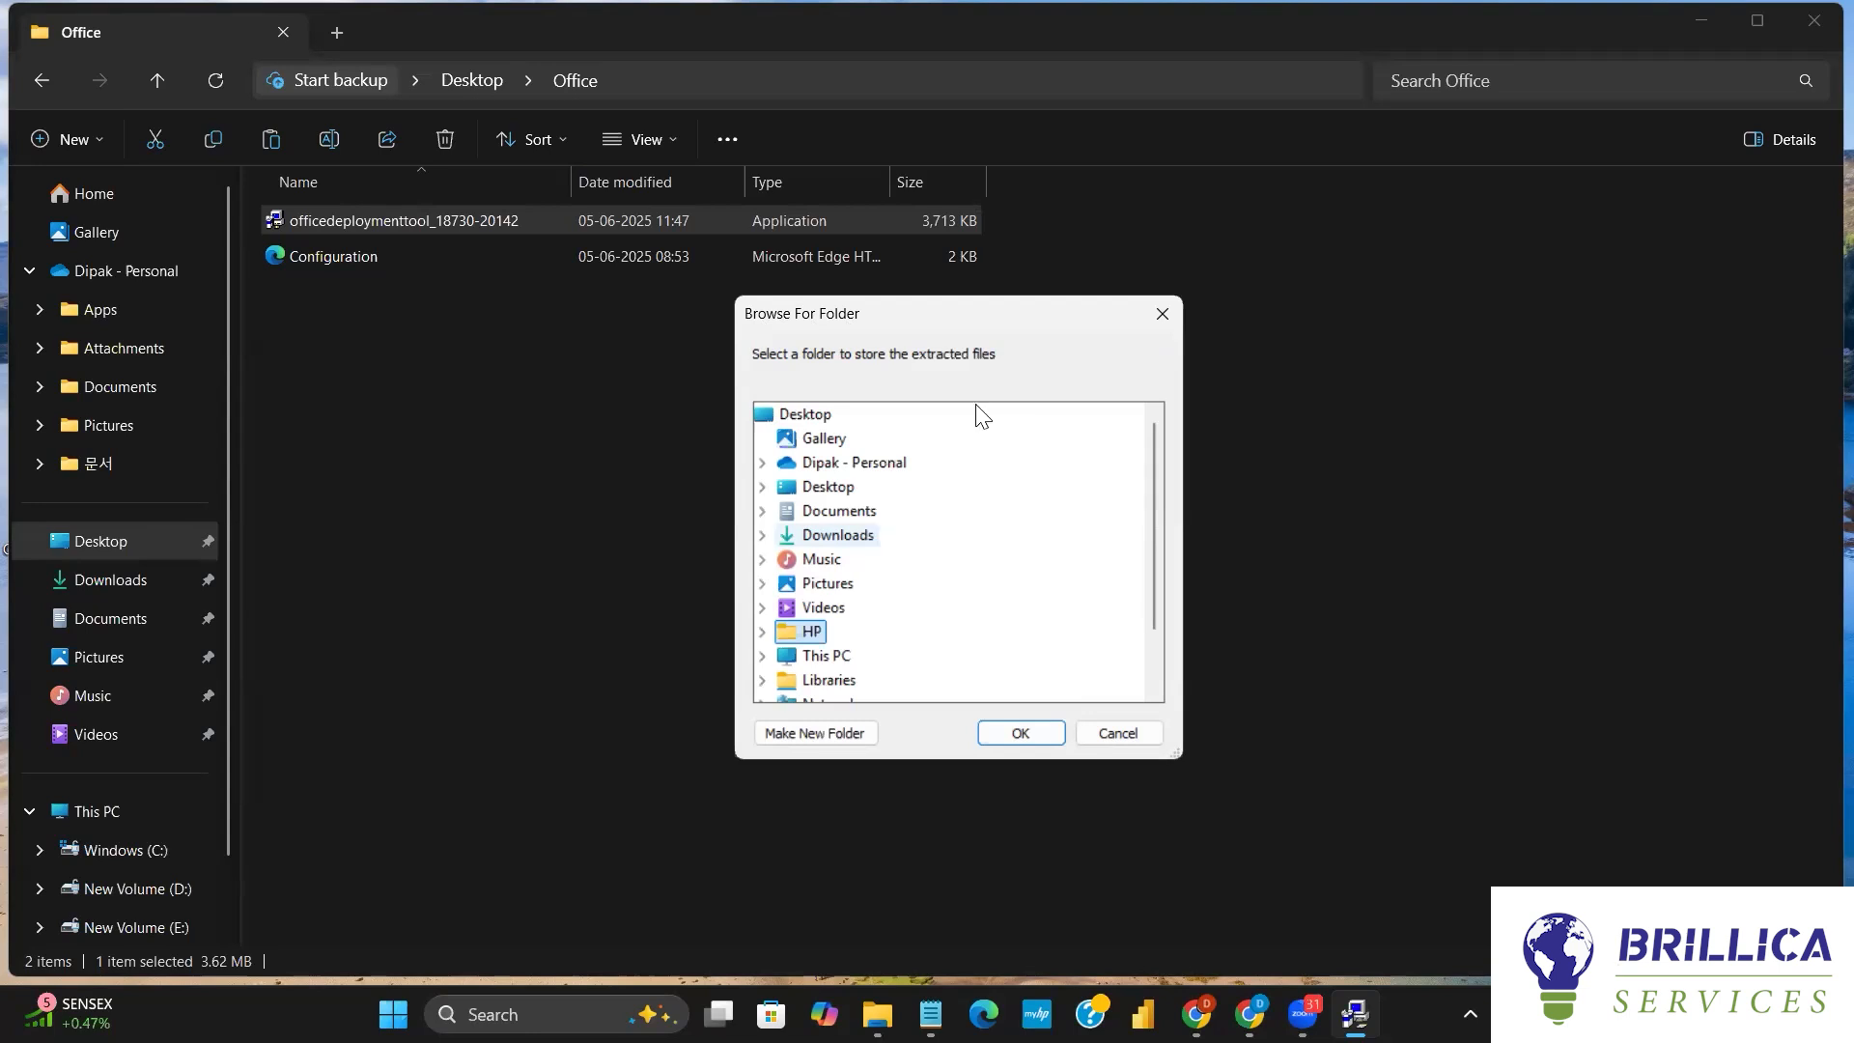
# - Extract the deployment tool files into the Office folder on the Desktop and dismiss the completion message
pyautogui.click(1051, 27)
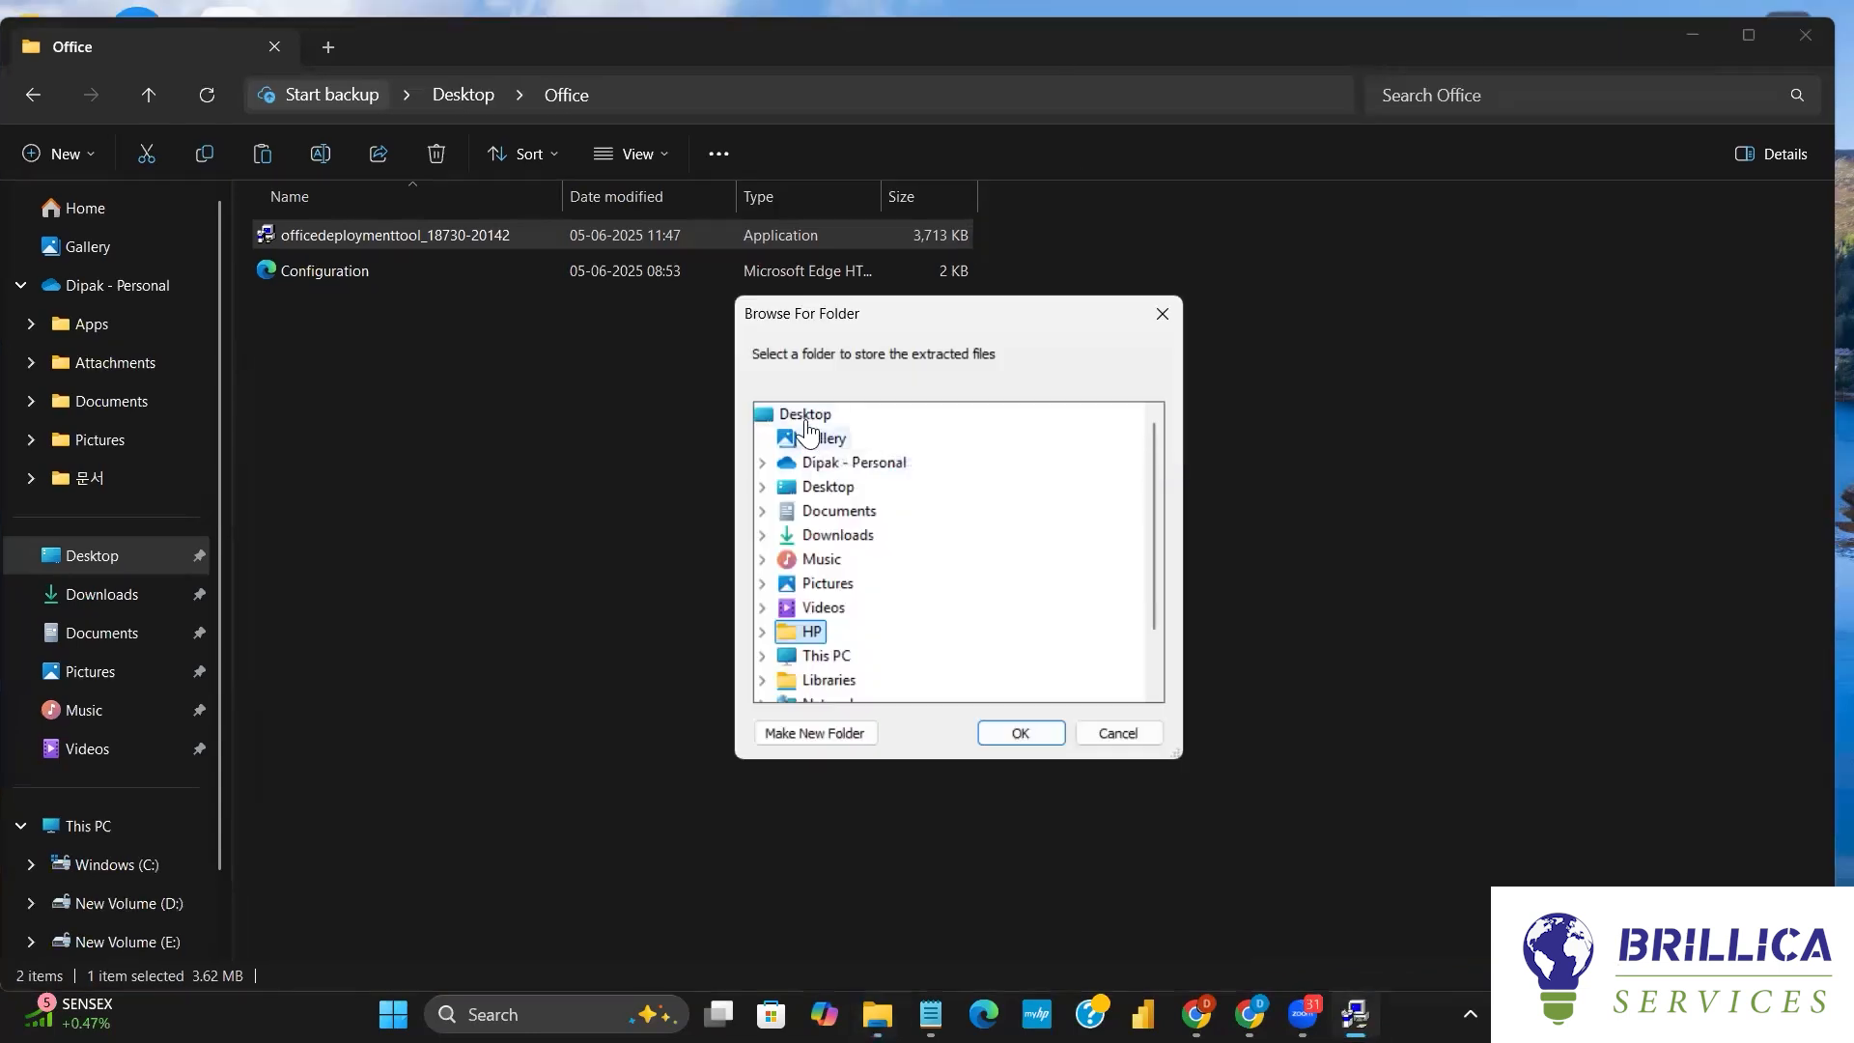
pyautogui.click(806, 415)
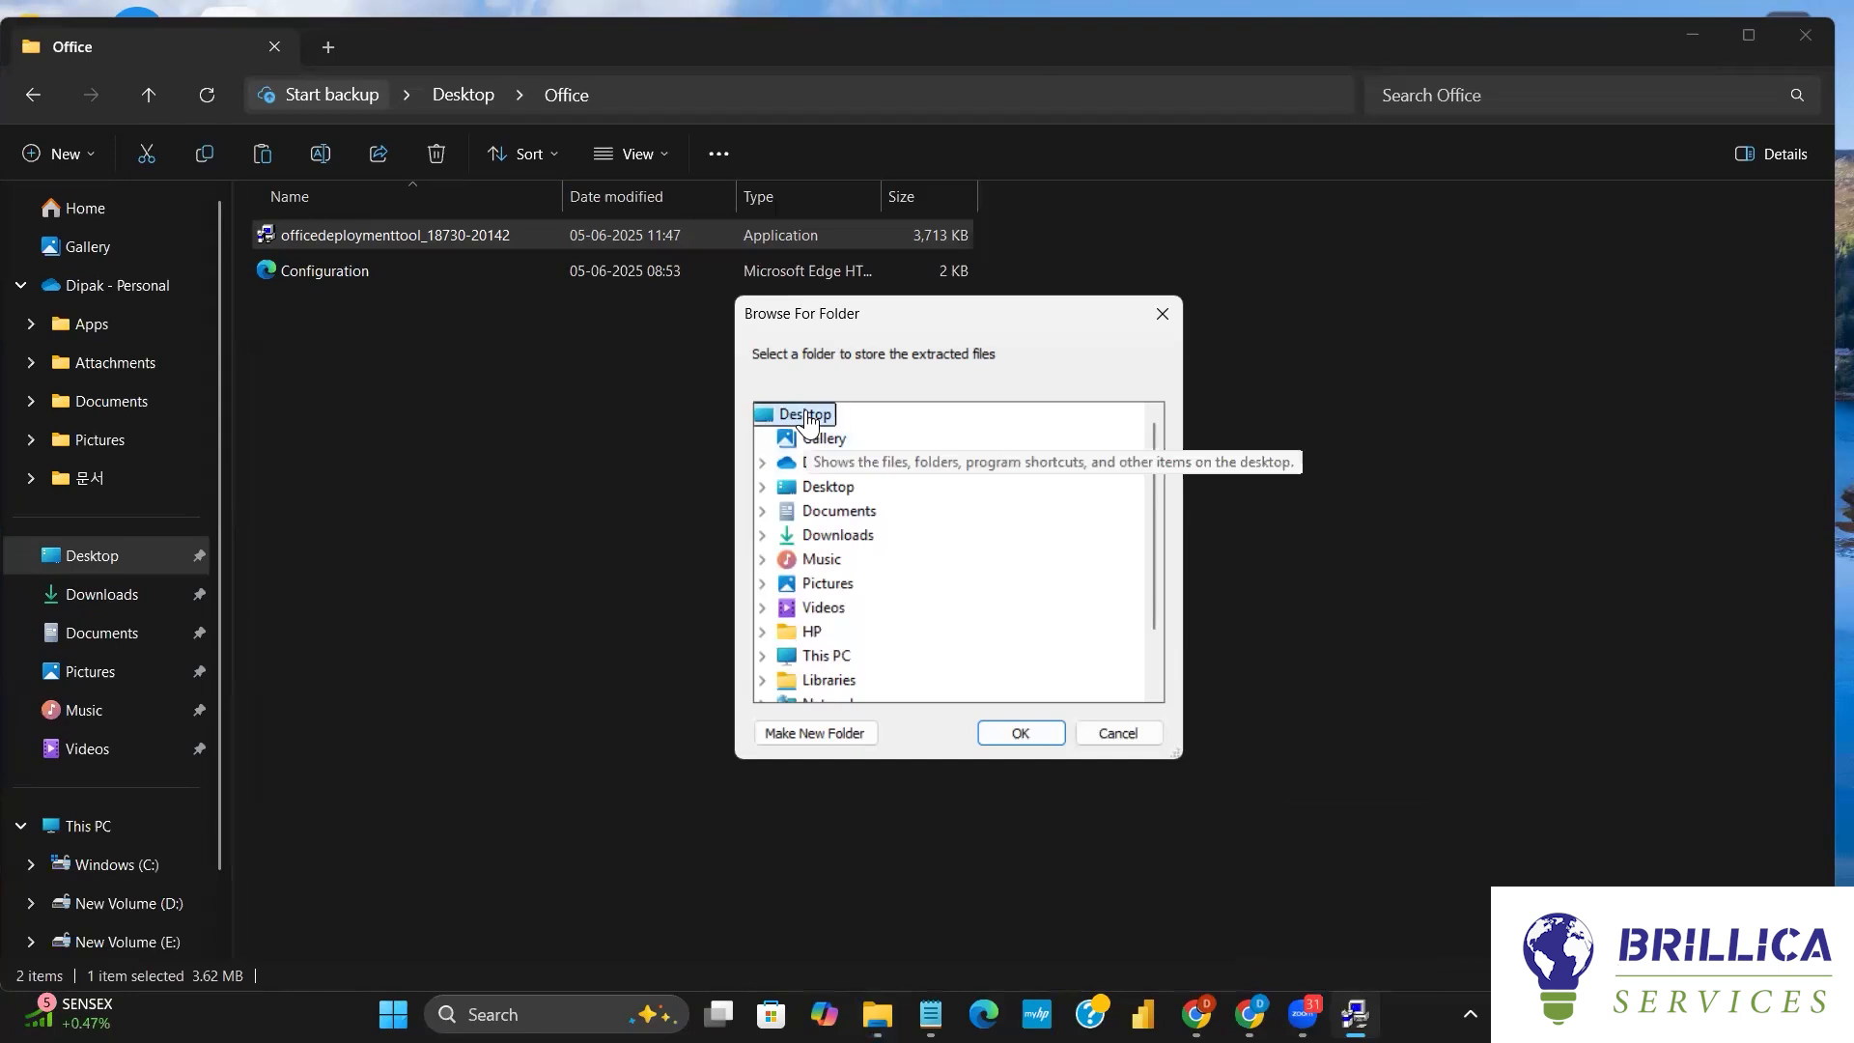
pyautogui.scroll(-1, 910, 650)
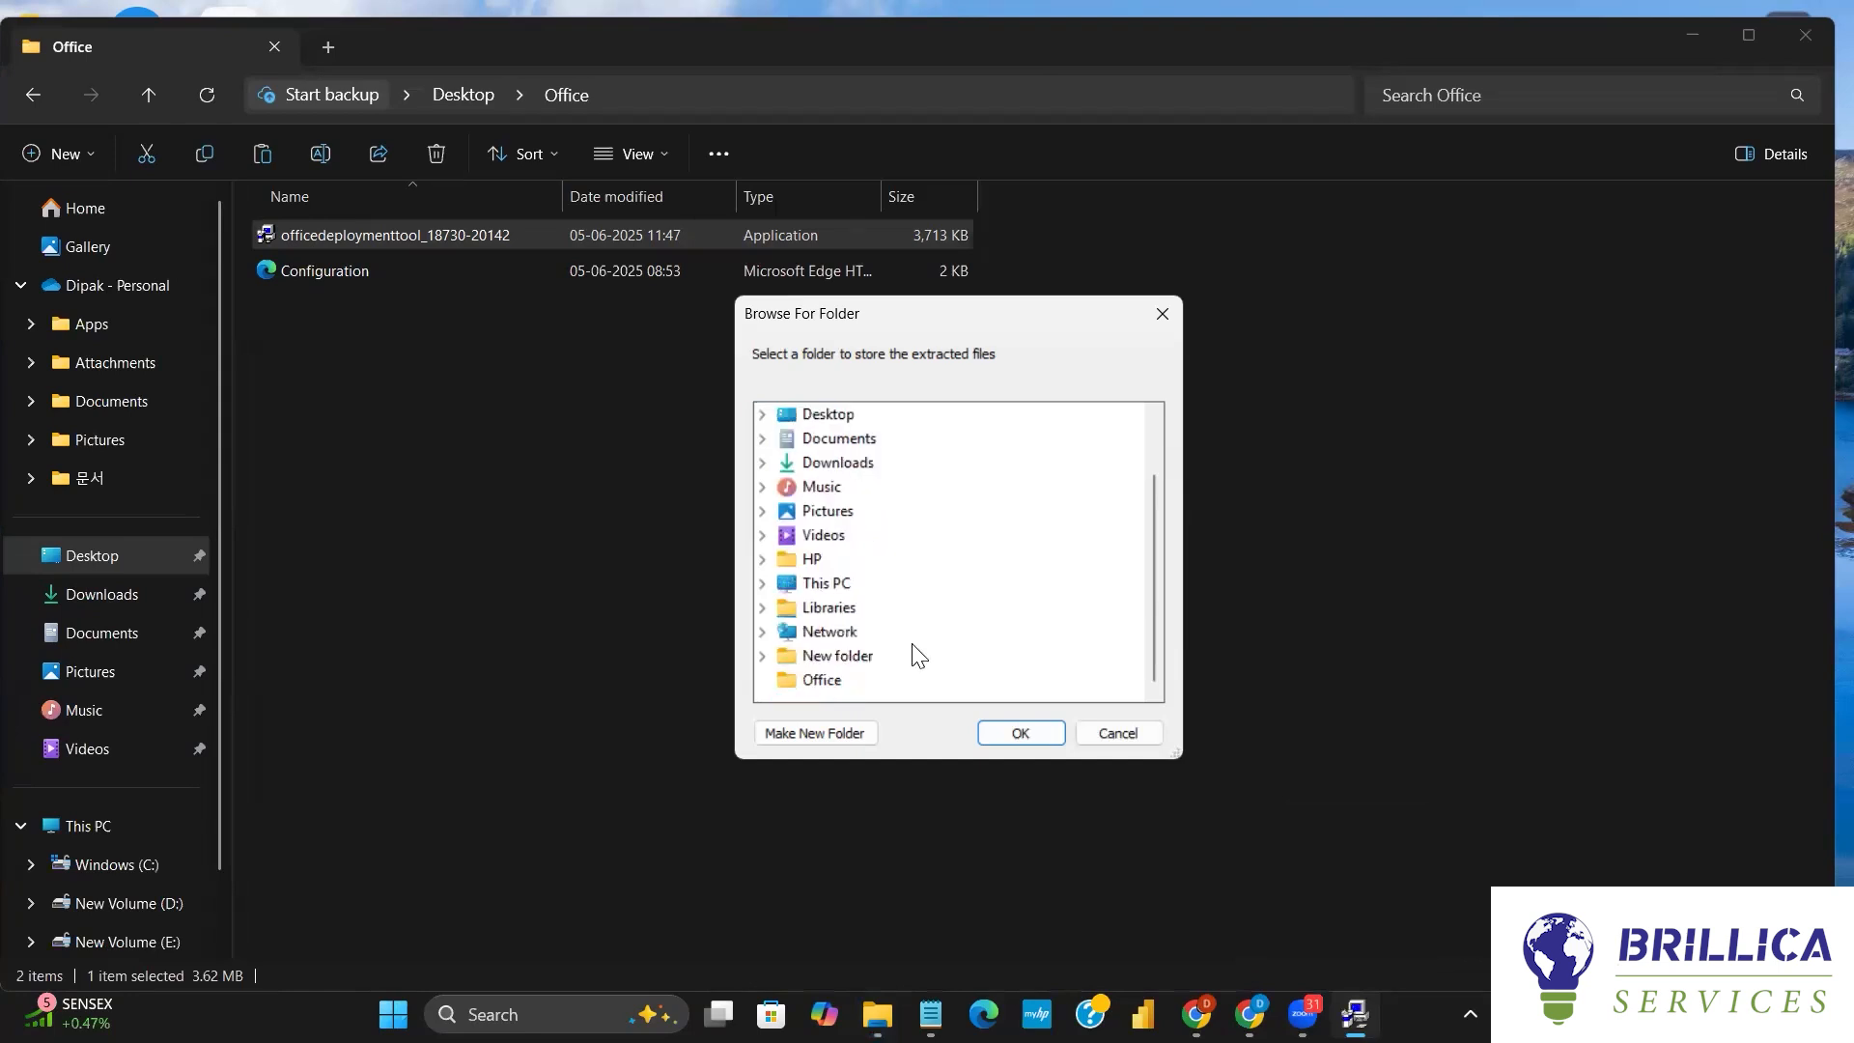
pyautogui.click(829, 682)
pyautogui.click(614, 95)
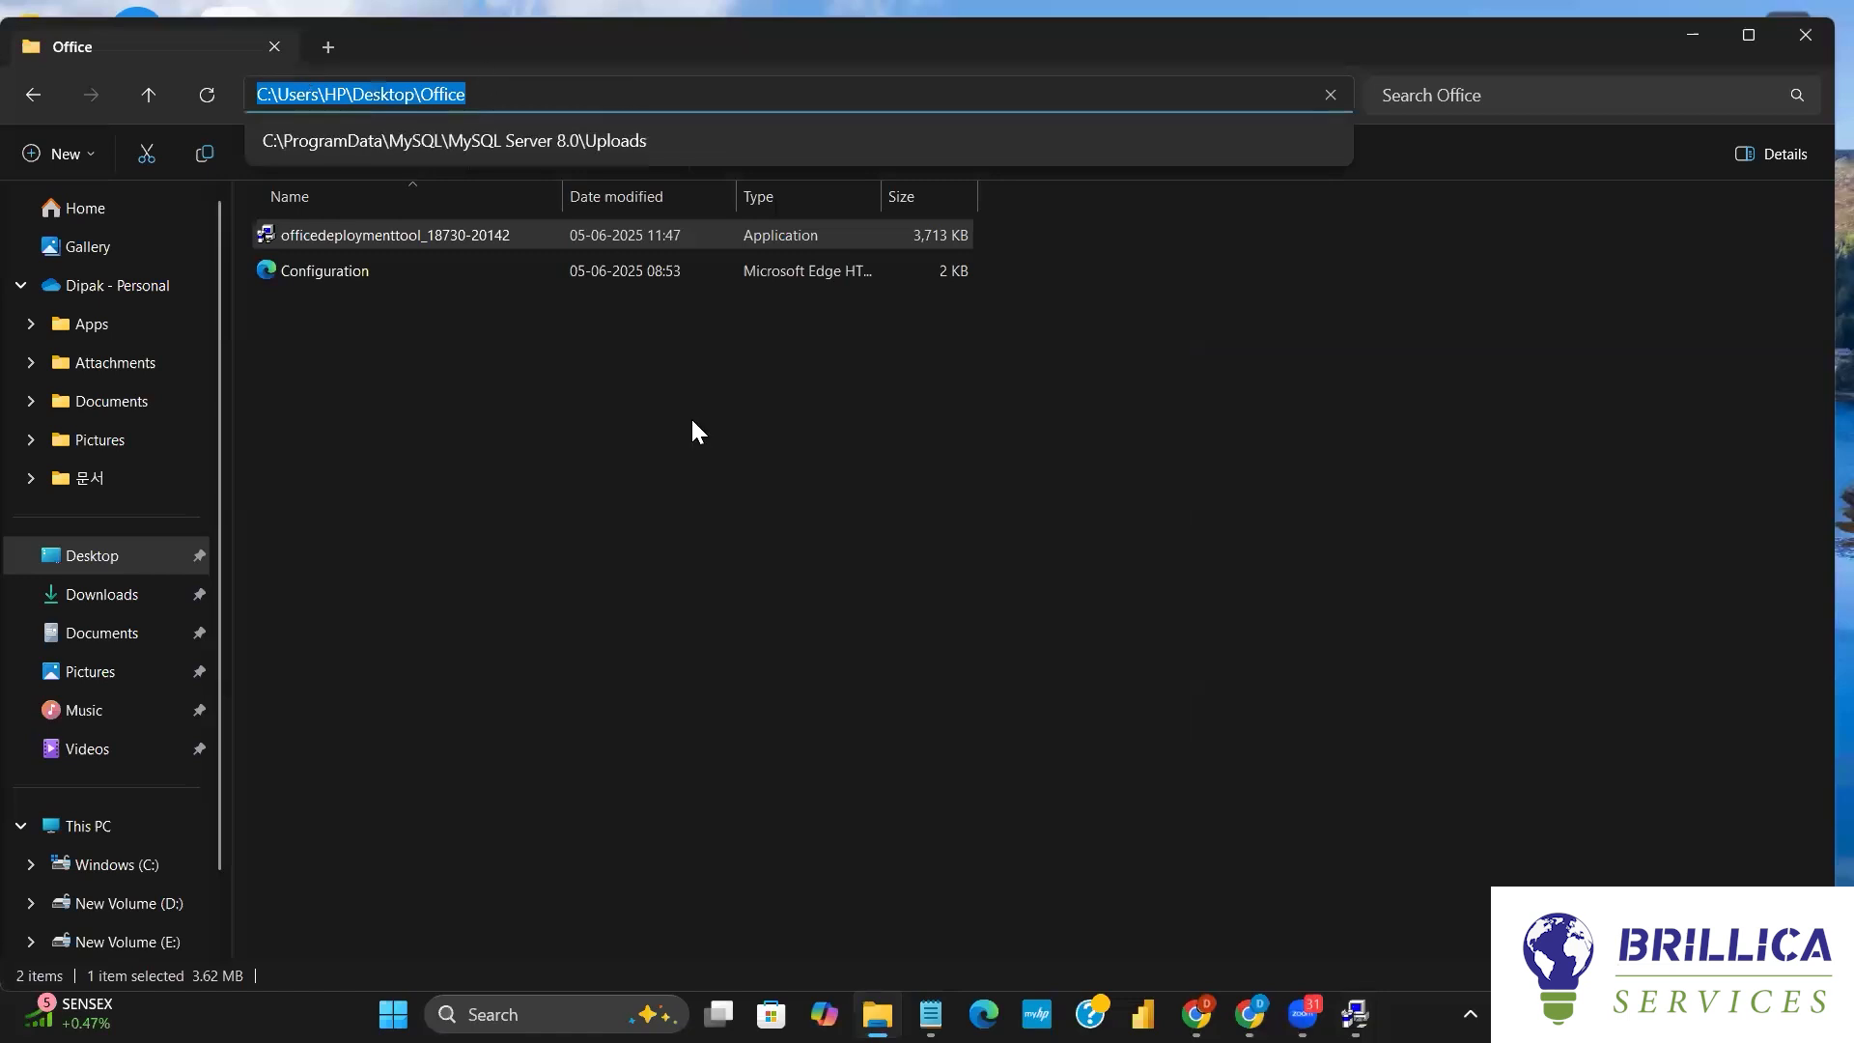
pyautogui.click(1271, 691)
pyautogui.hotkey('alt', 'Tab')
pyautogui.click(1040, 733)
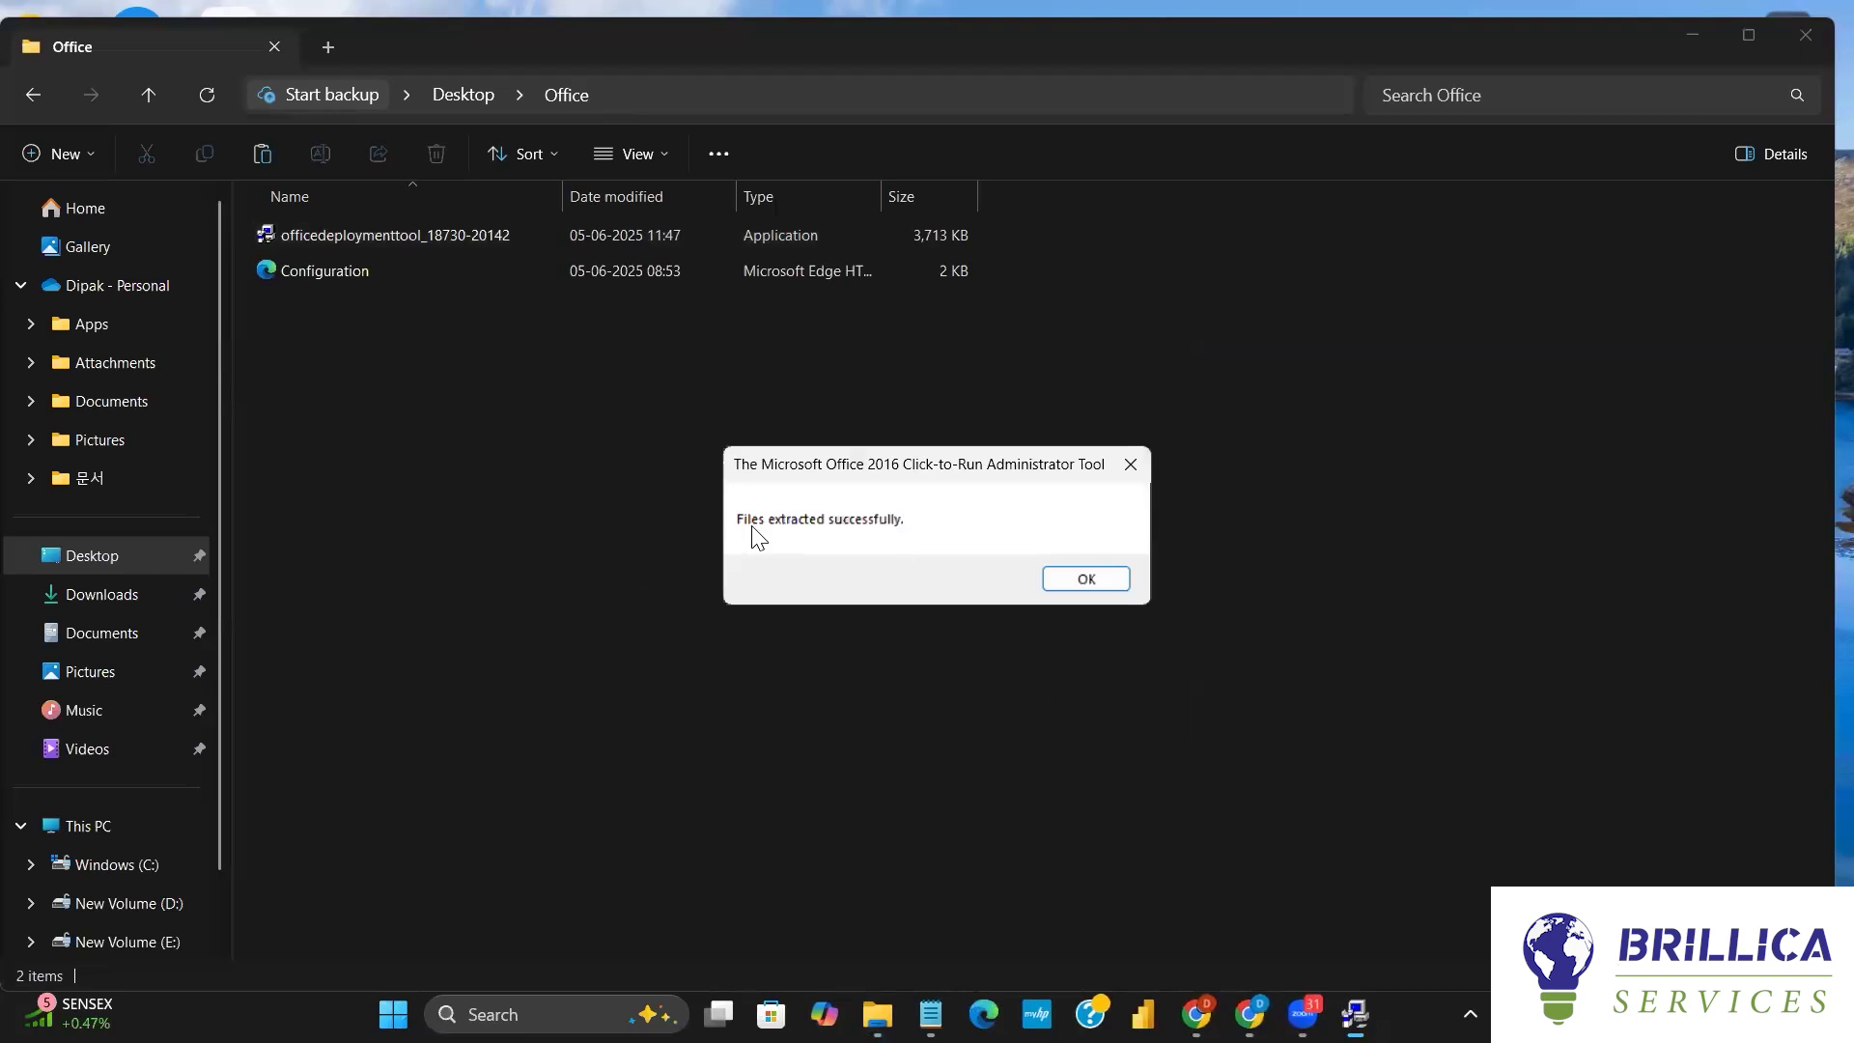
pyautogui.click(1103, 579)
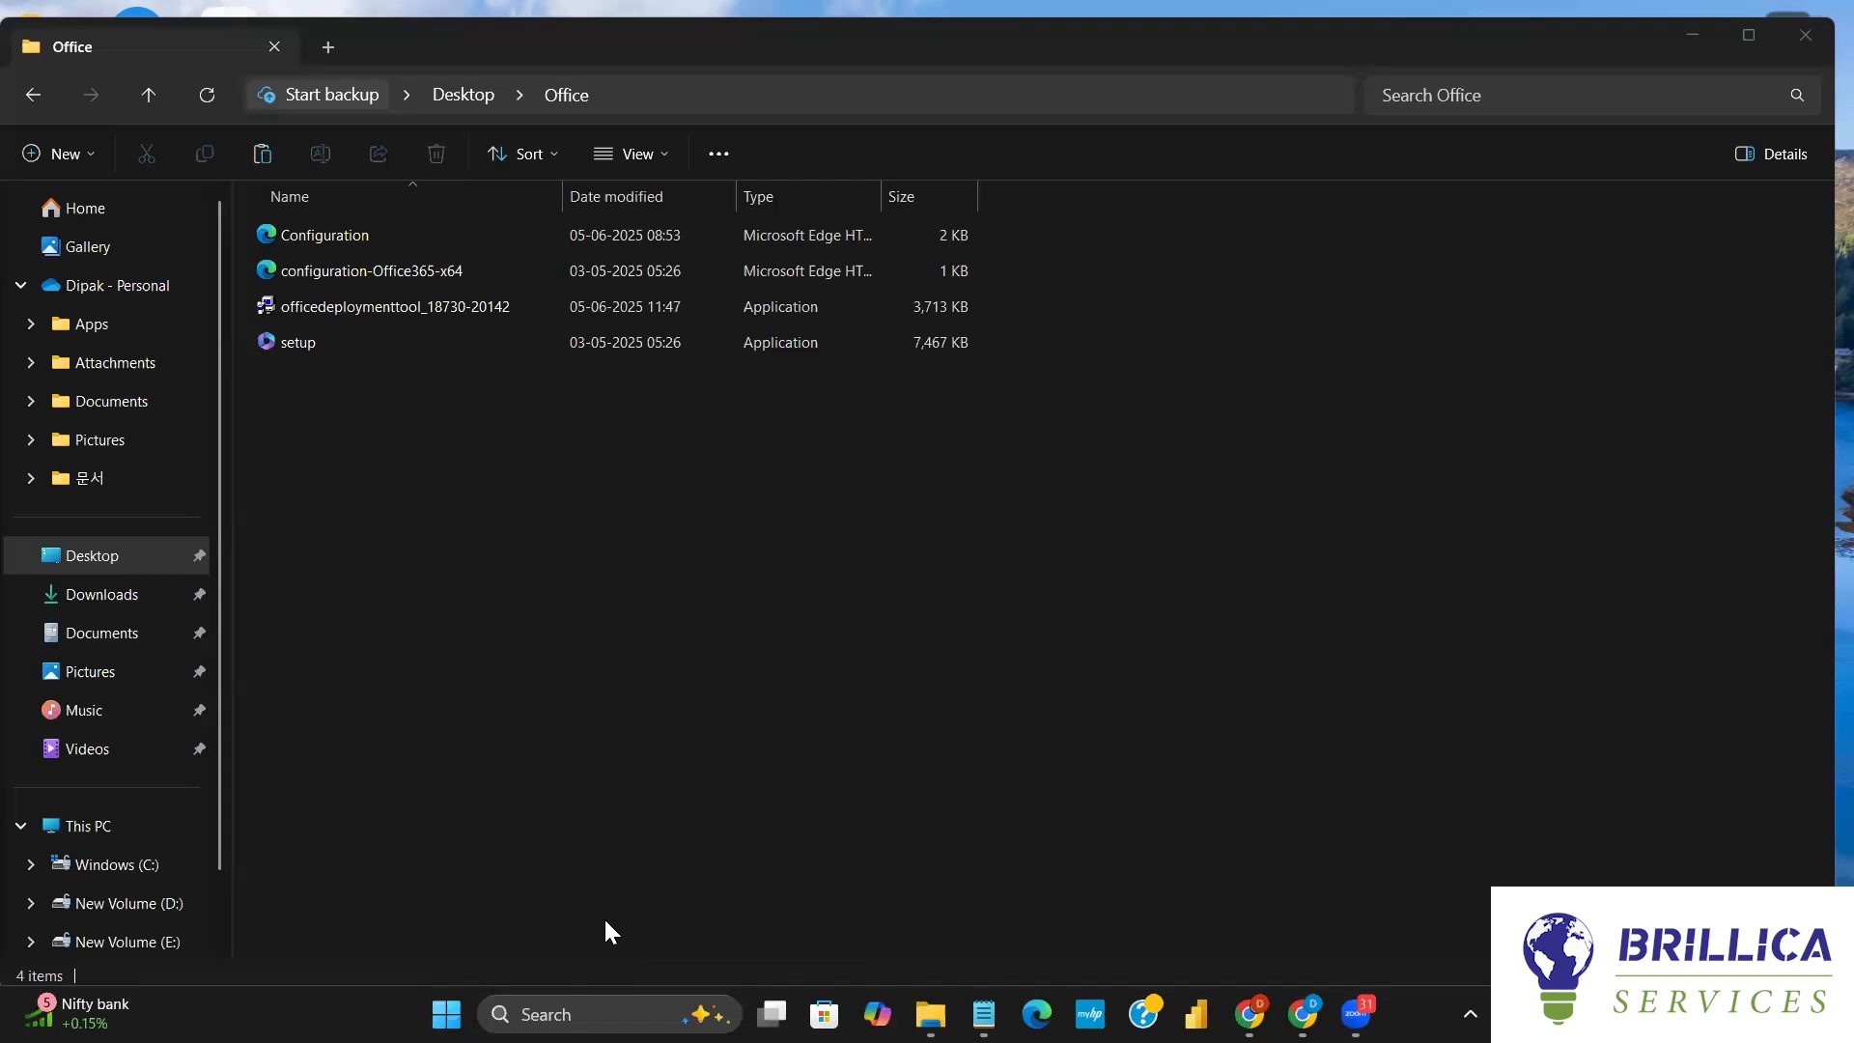
# - Find Command Prompt through Windows search and open it as administrator
pyautogui.press('super+s')
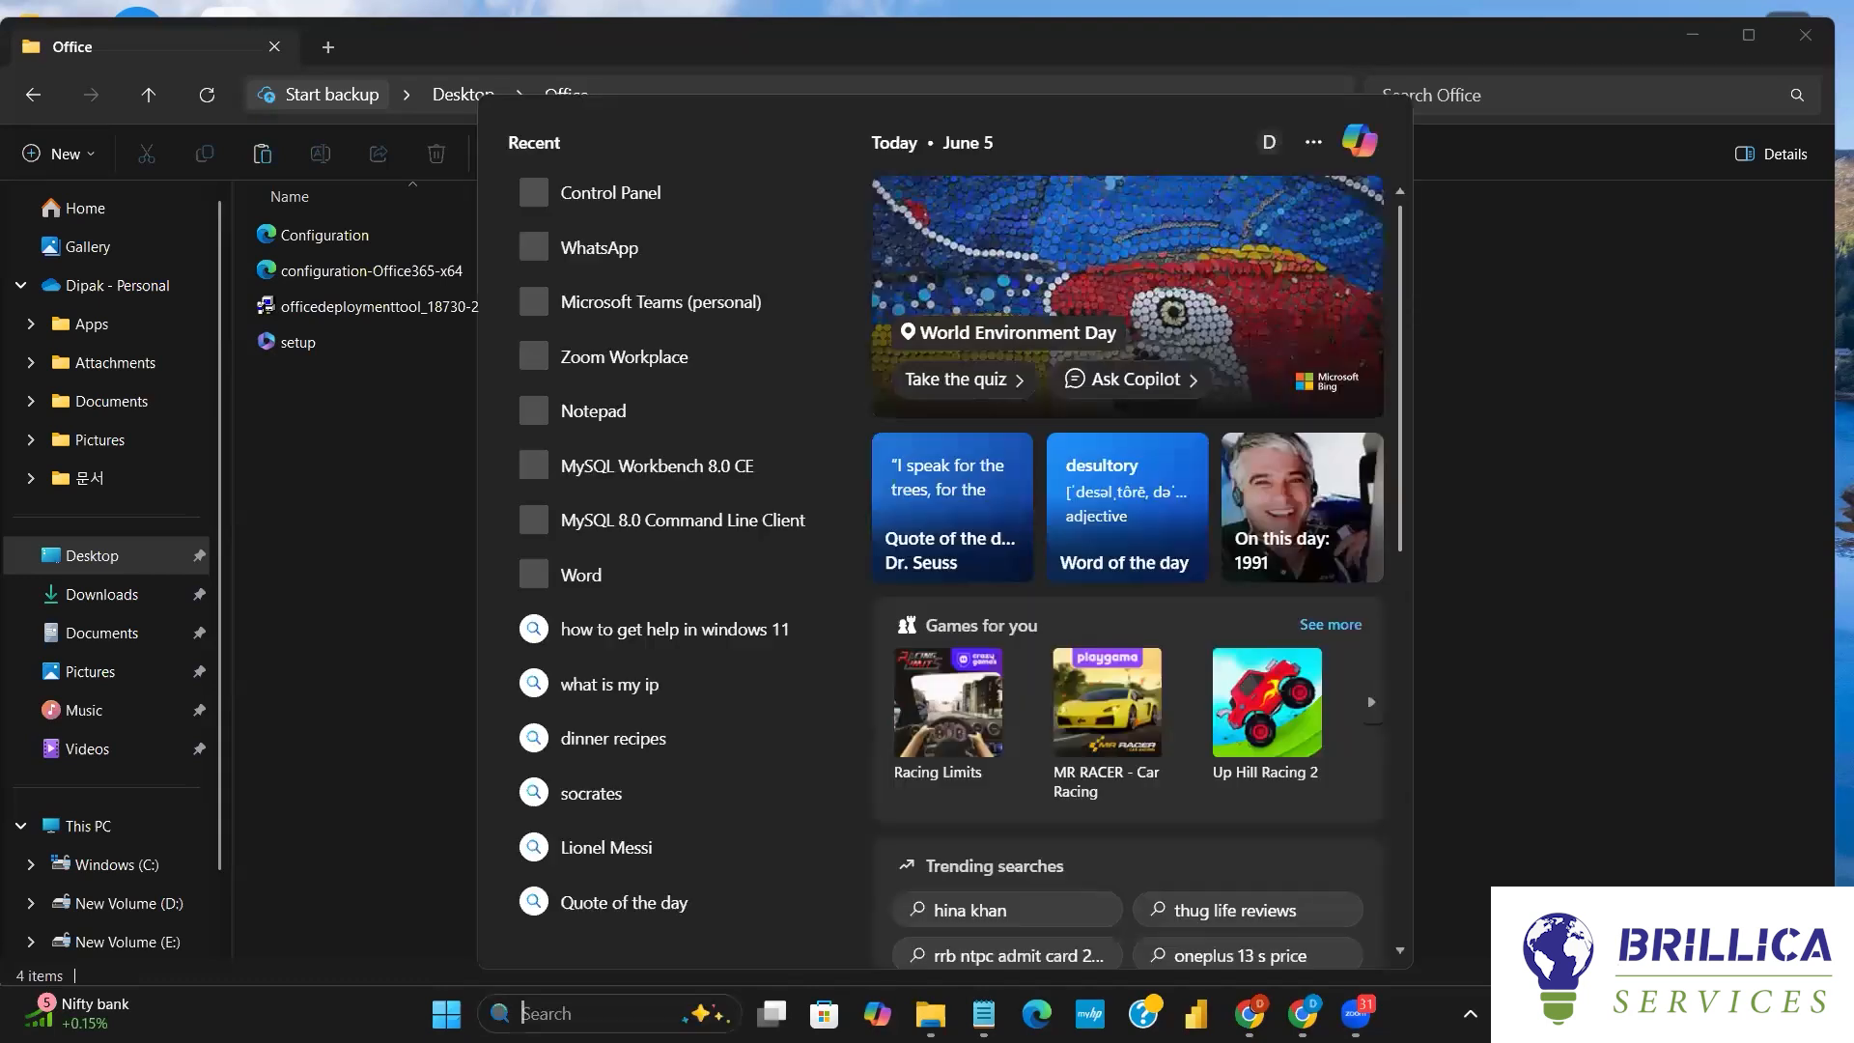
pyautogui.write('cm')
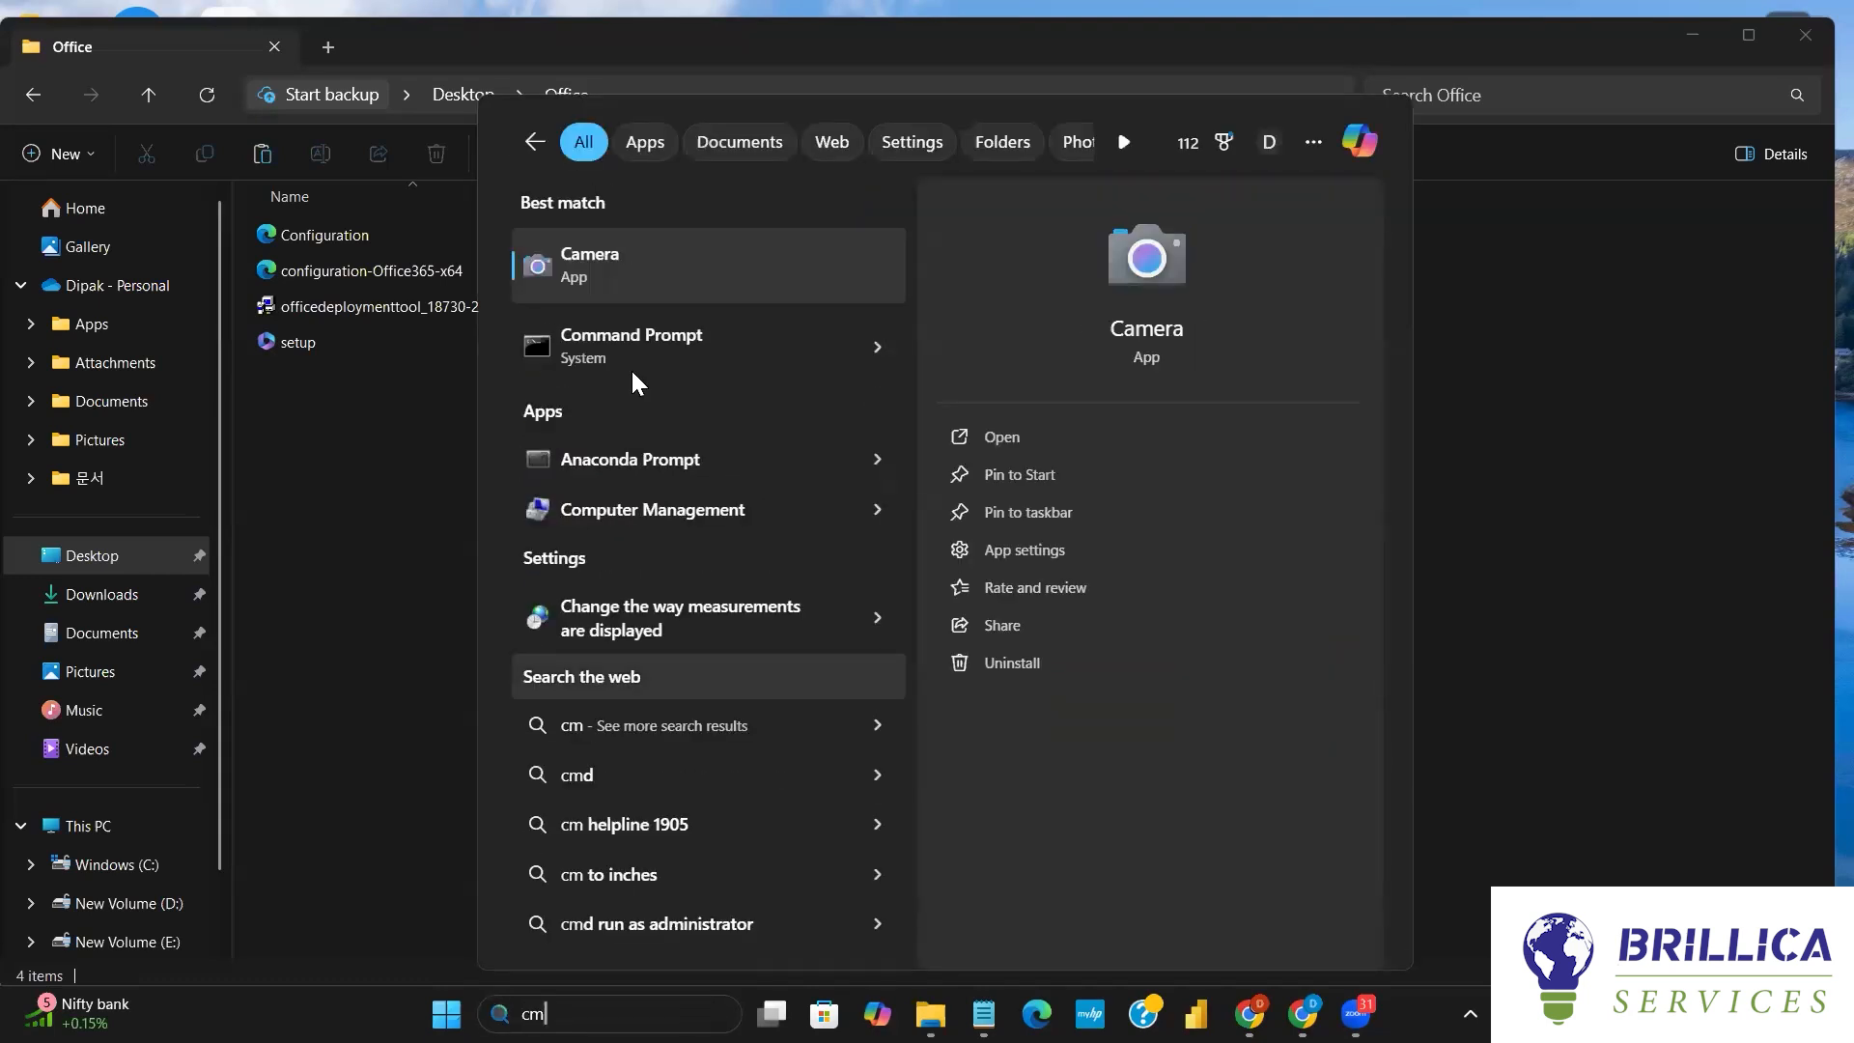
pyautogui.click(637, 359)
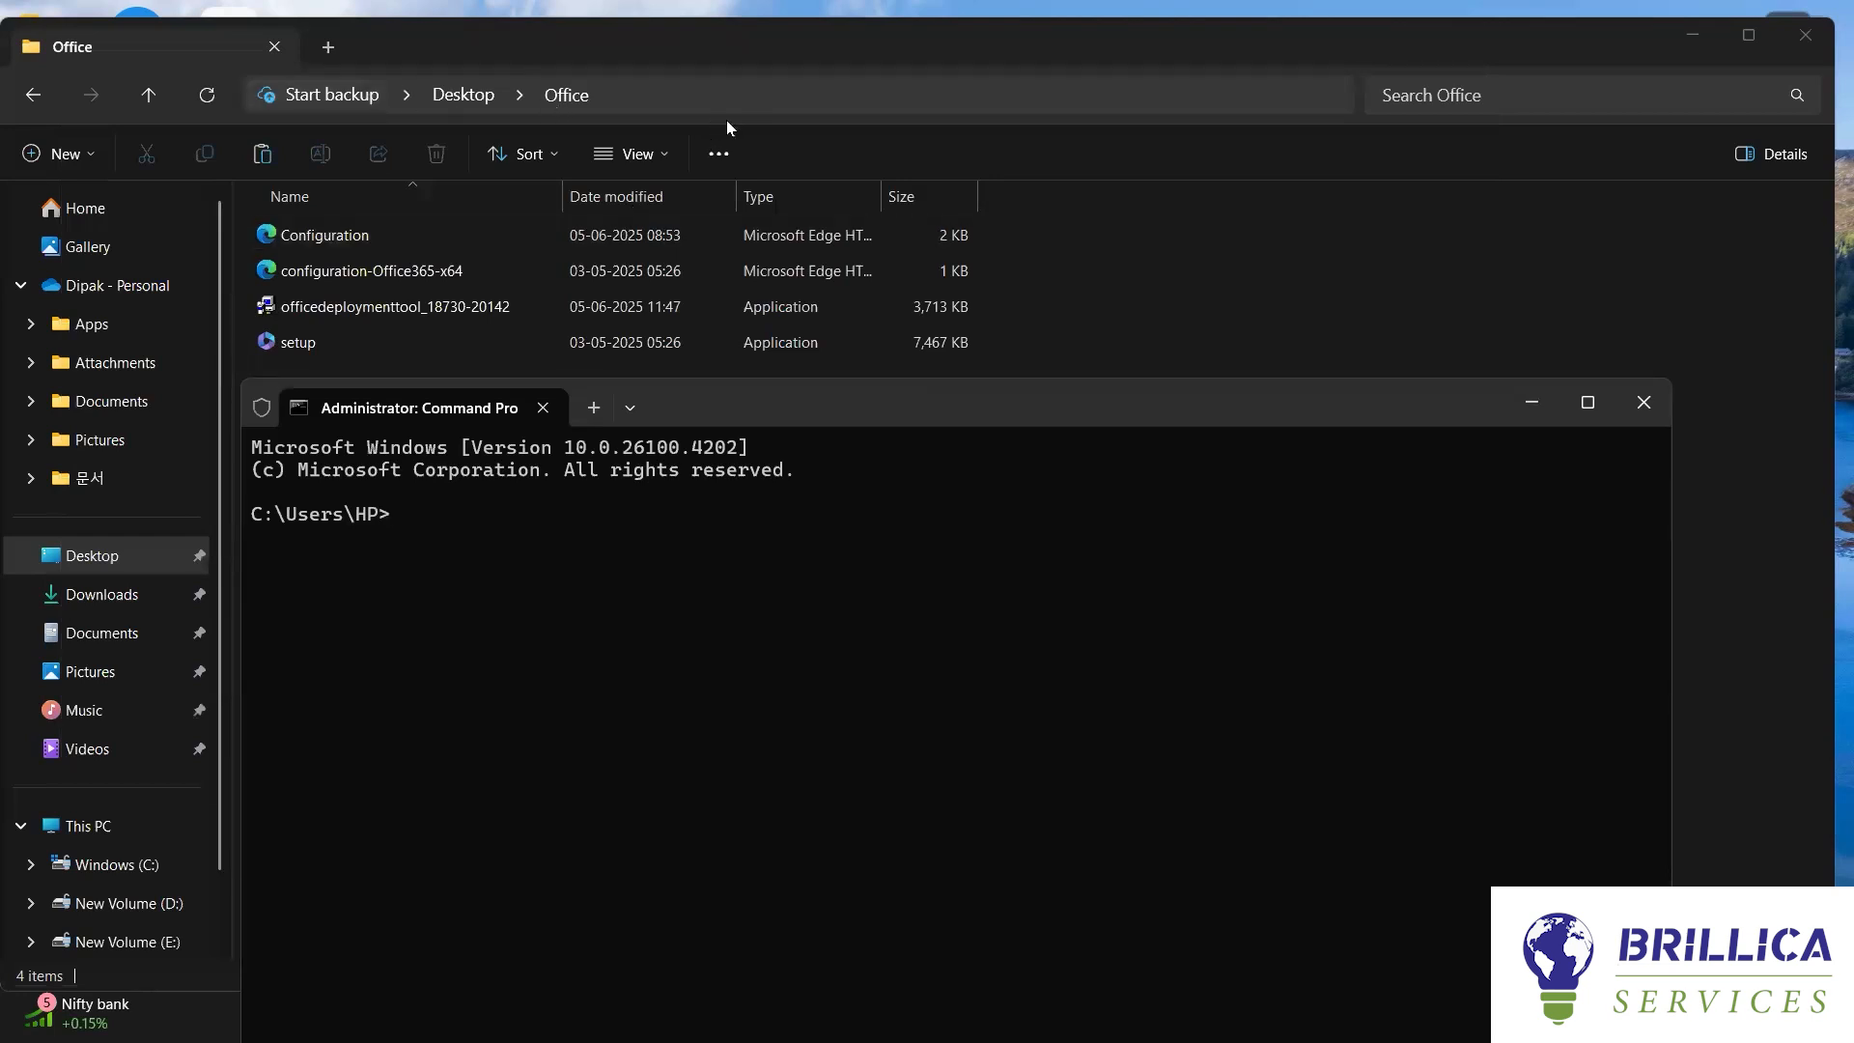
# - Copy the Office folder's path from File Explorer and change the Command Prompt directory to C:\Users\HP\Desktop\Office
pyautogui.click(695, 87)
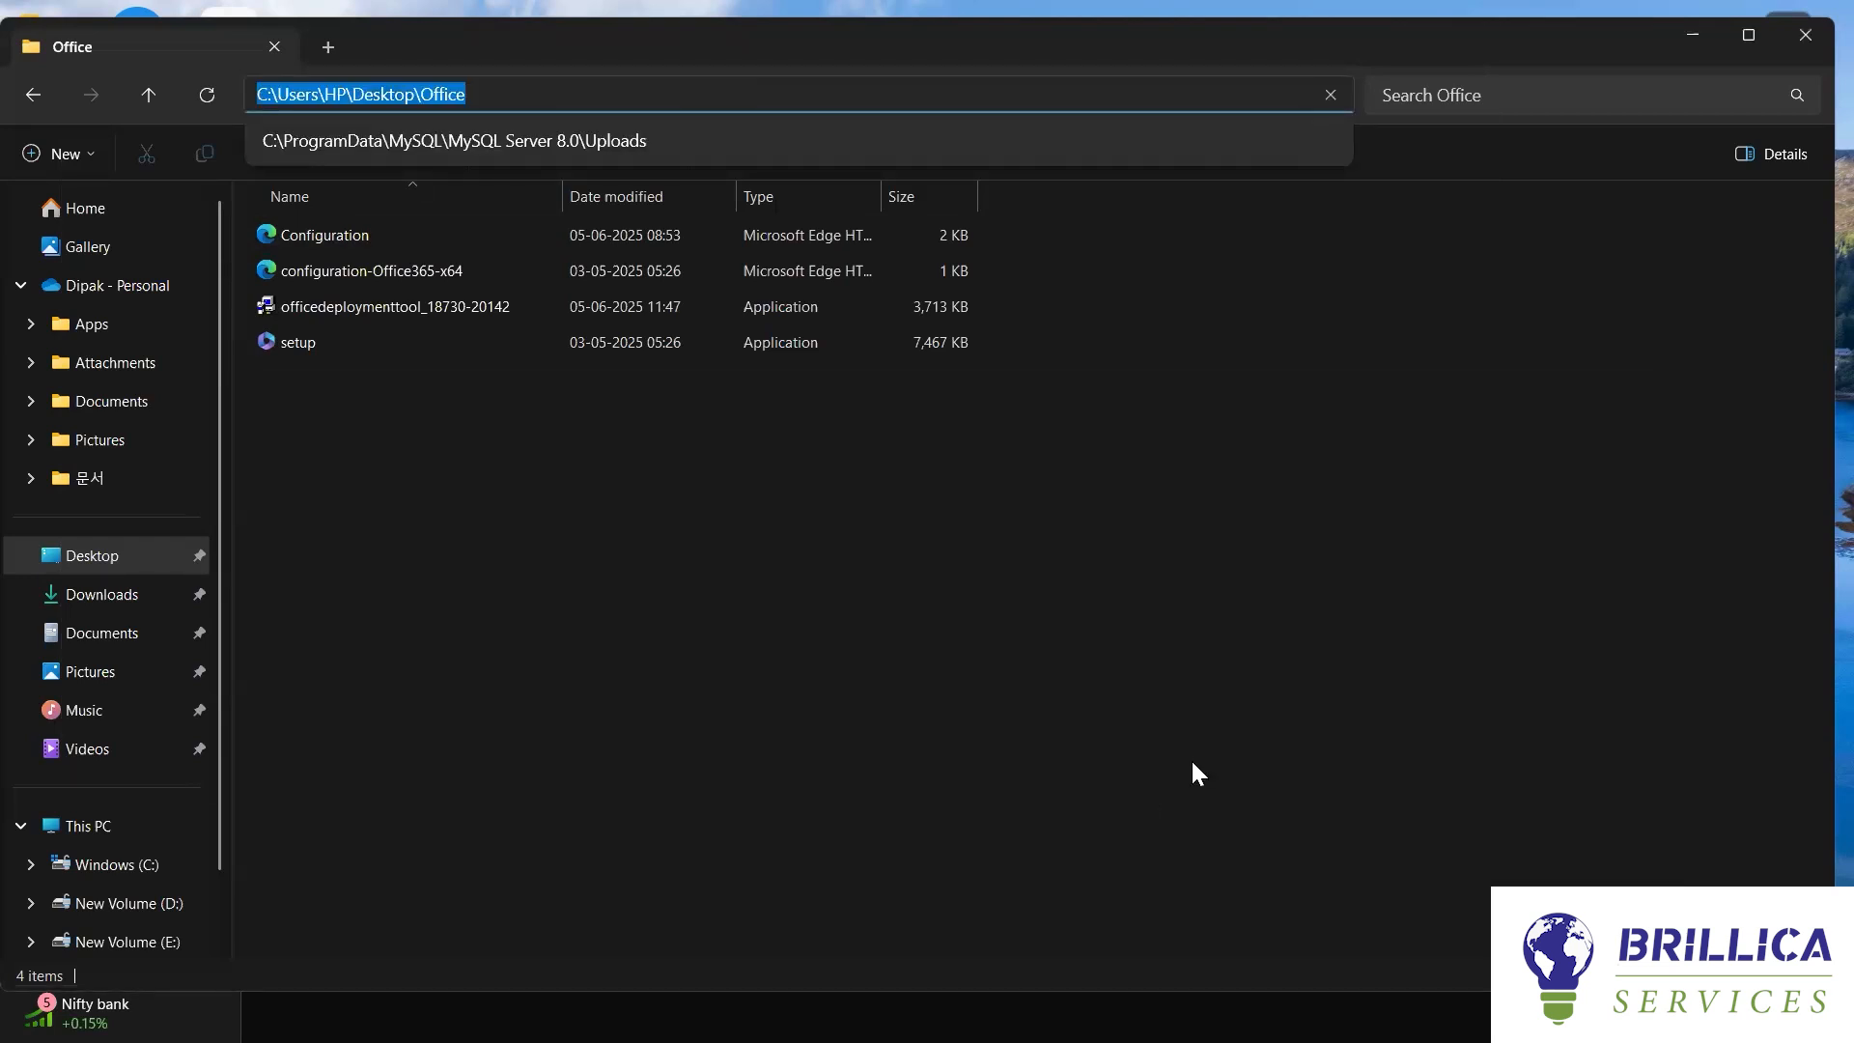
pyautogui.press('Escape')
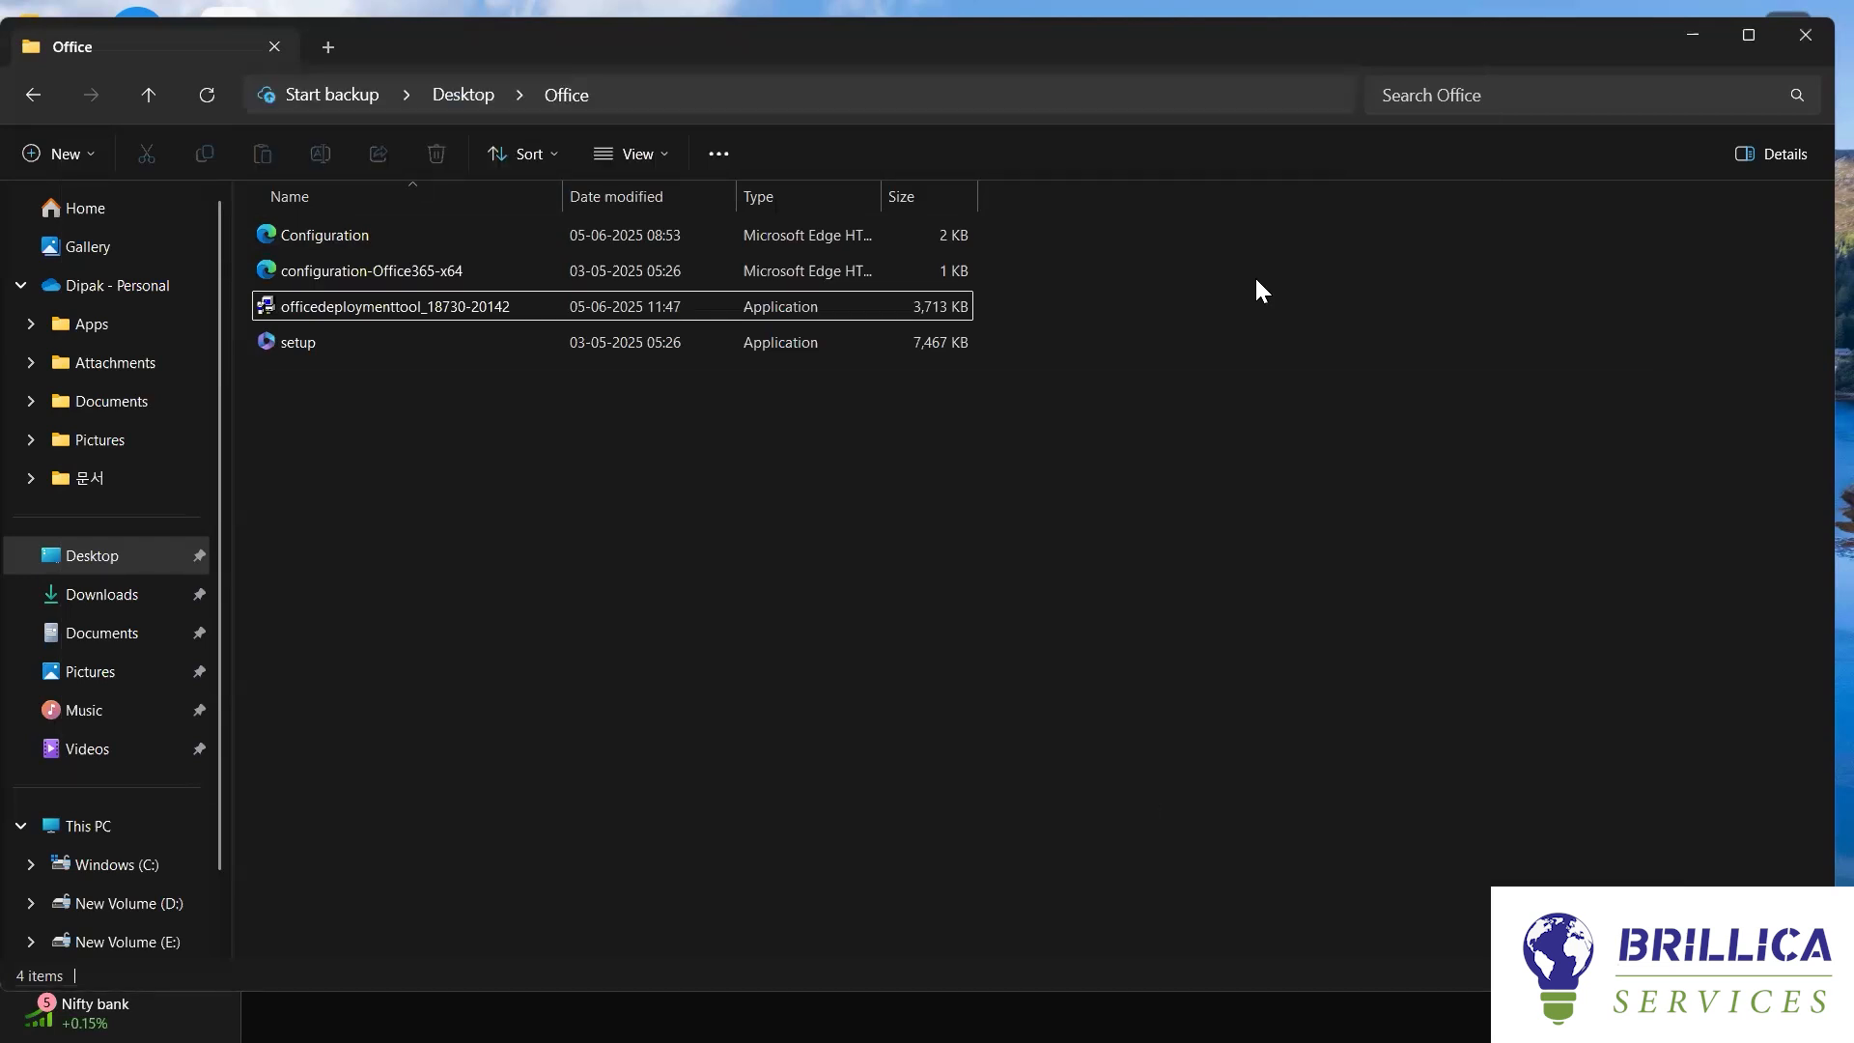
pyautogui.doubleClick(1220, 43)
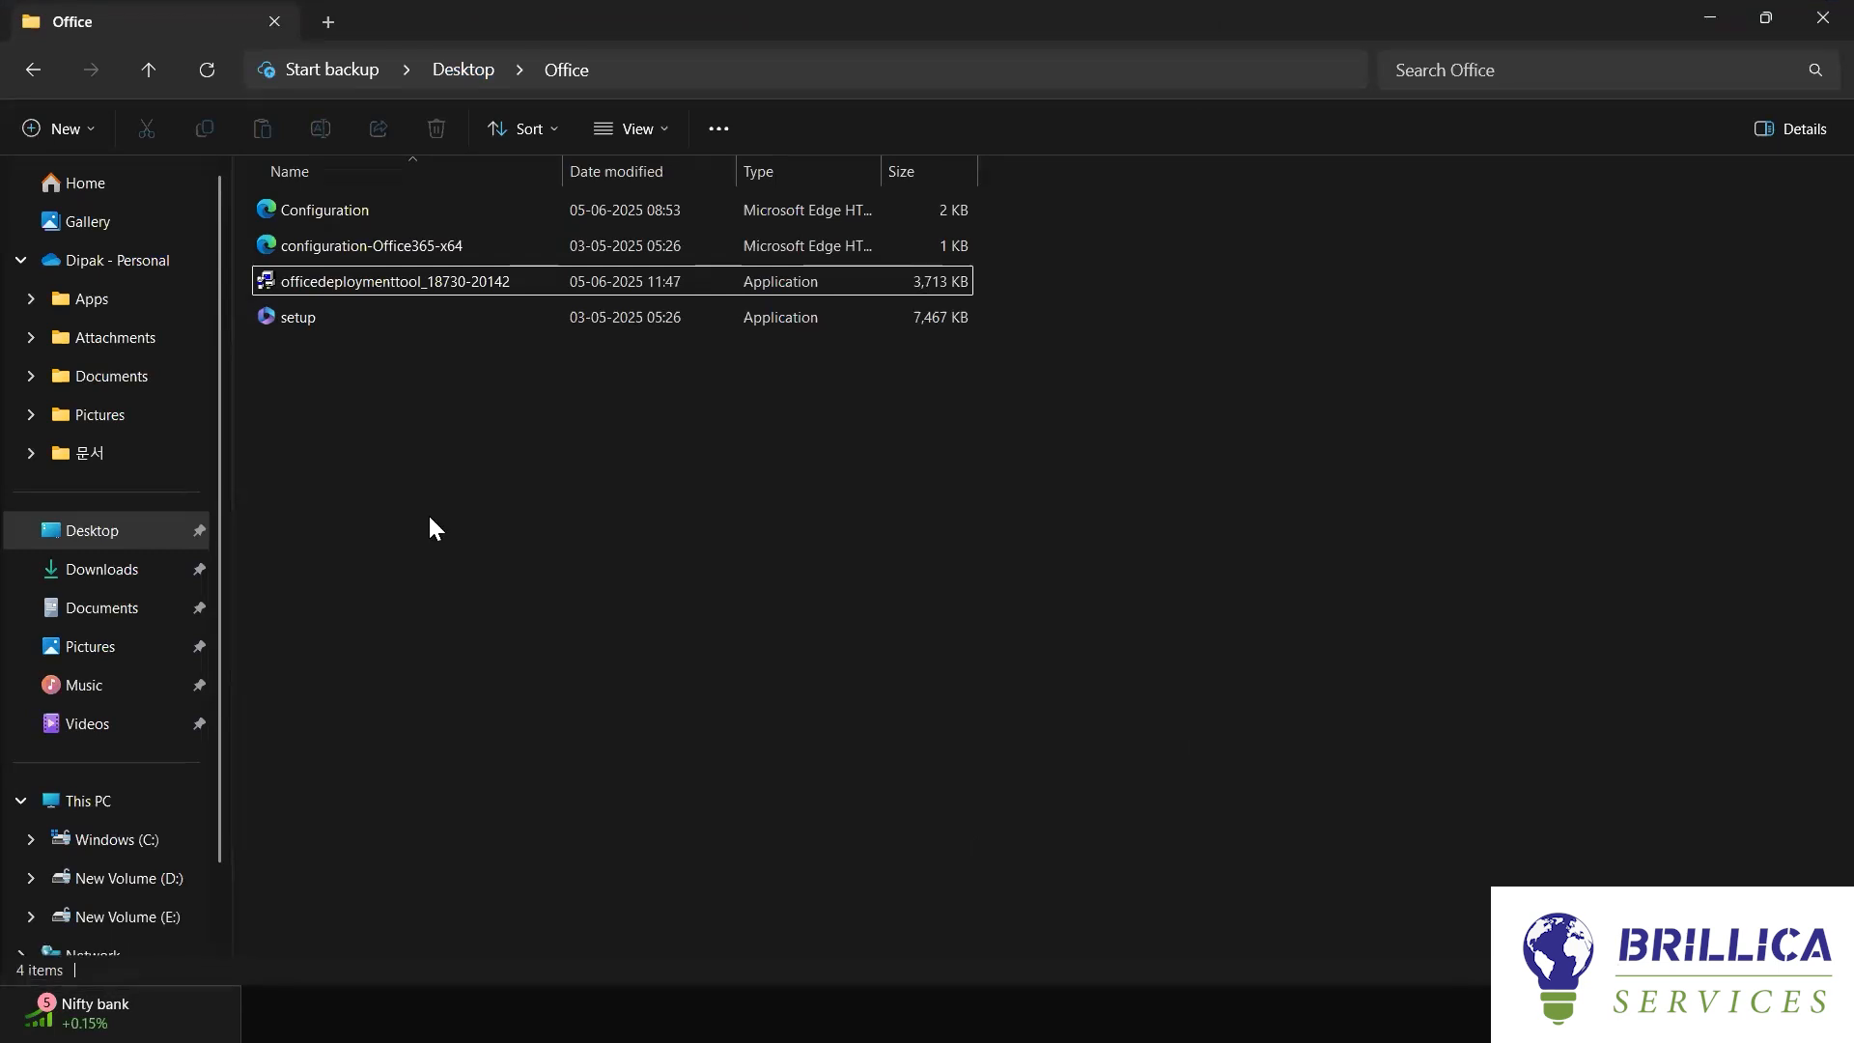
pyautogui.hotkey('alt', 'Tab')
pyautogui.write('cd')
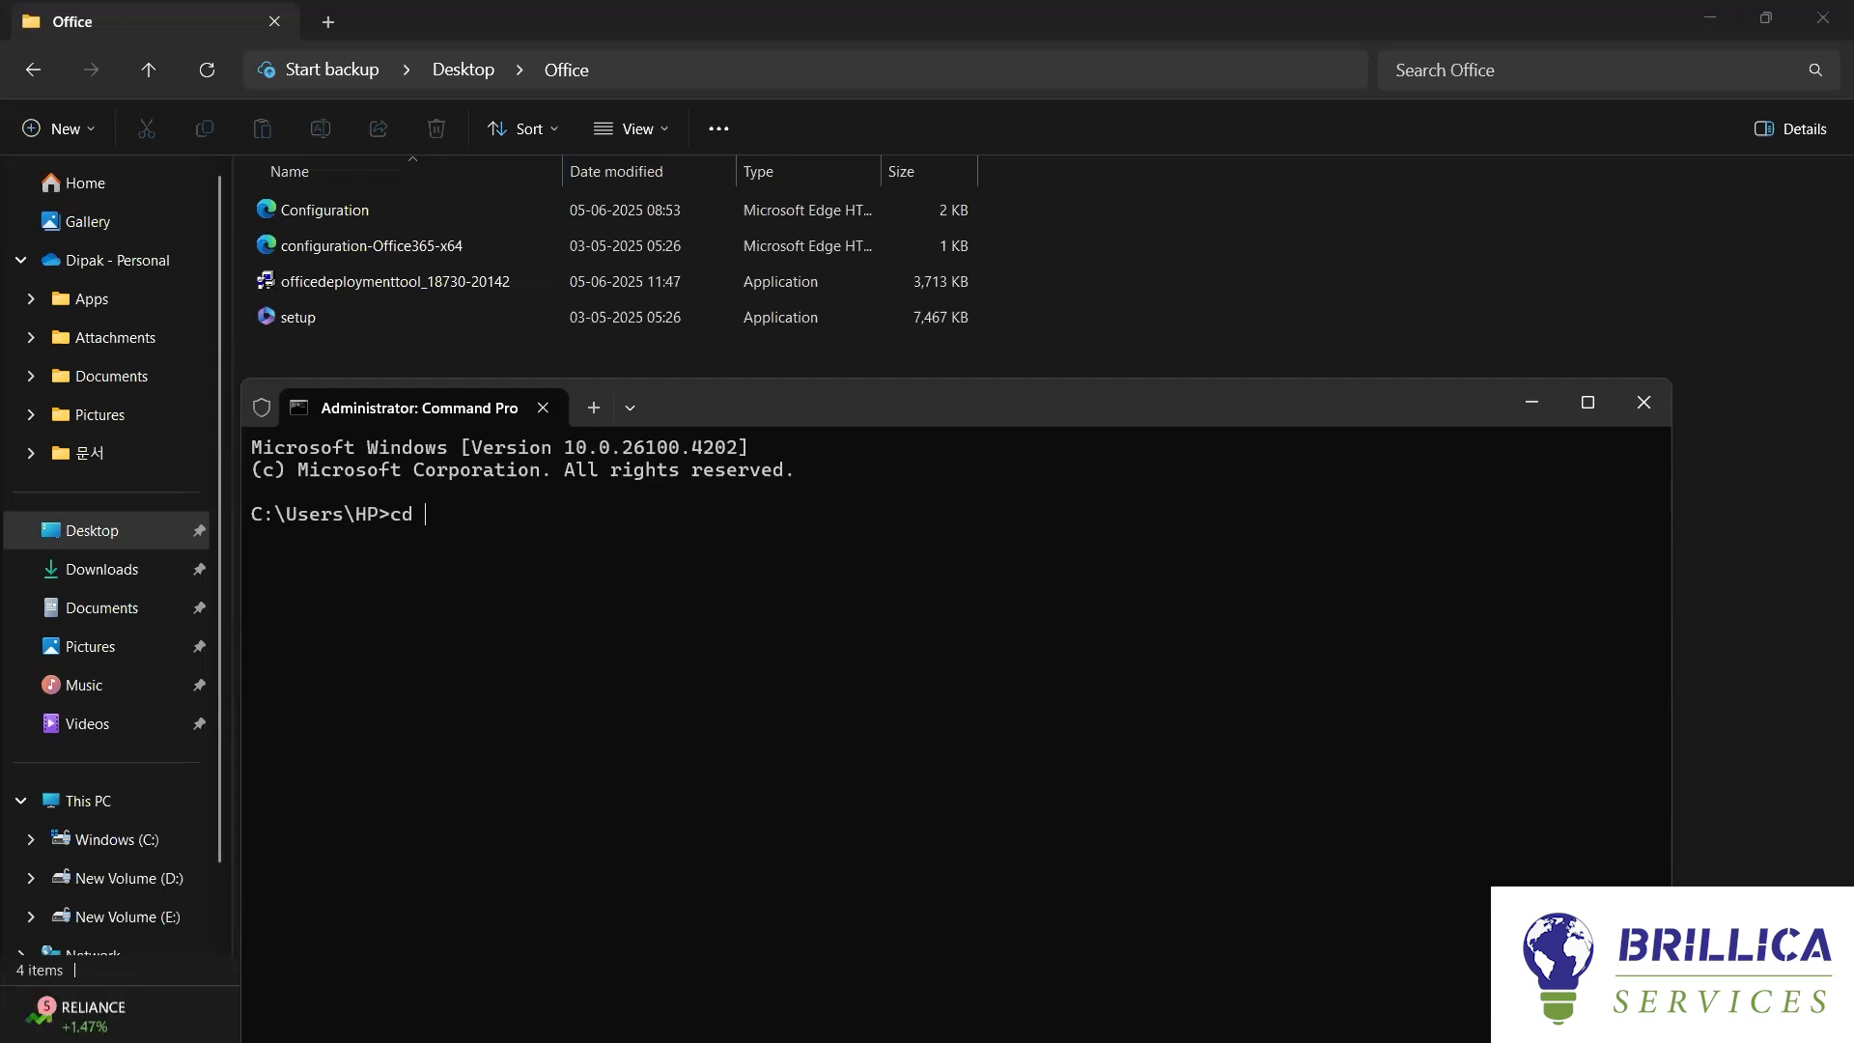
pyautogui.write('C:\\Users\\HP\\Desktop\\Office')
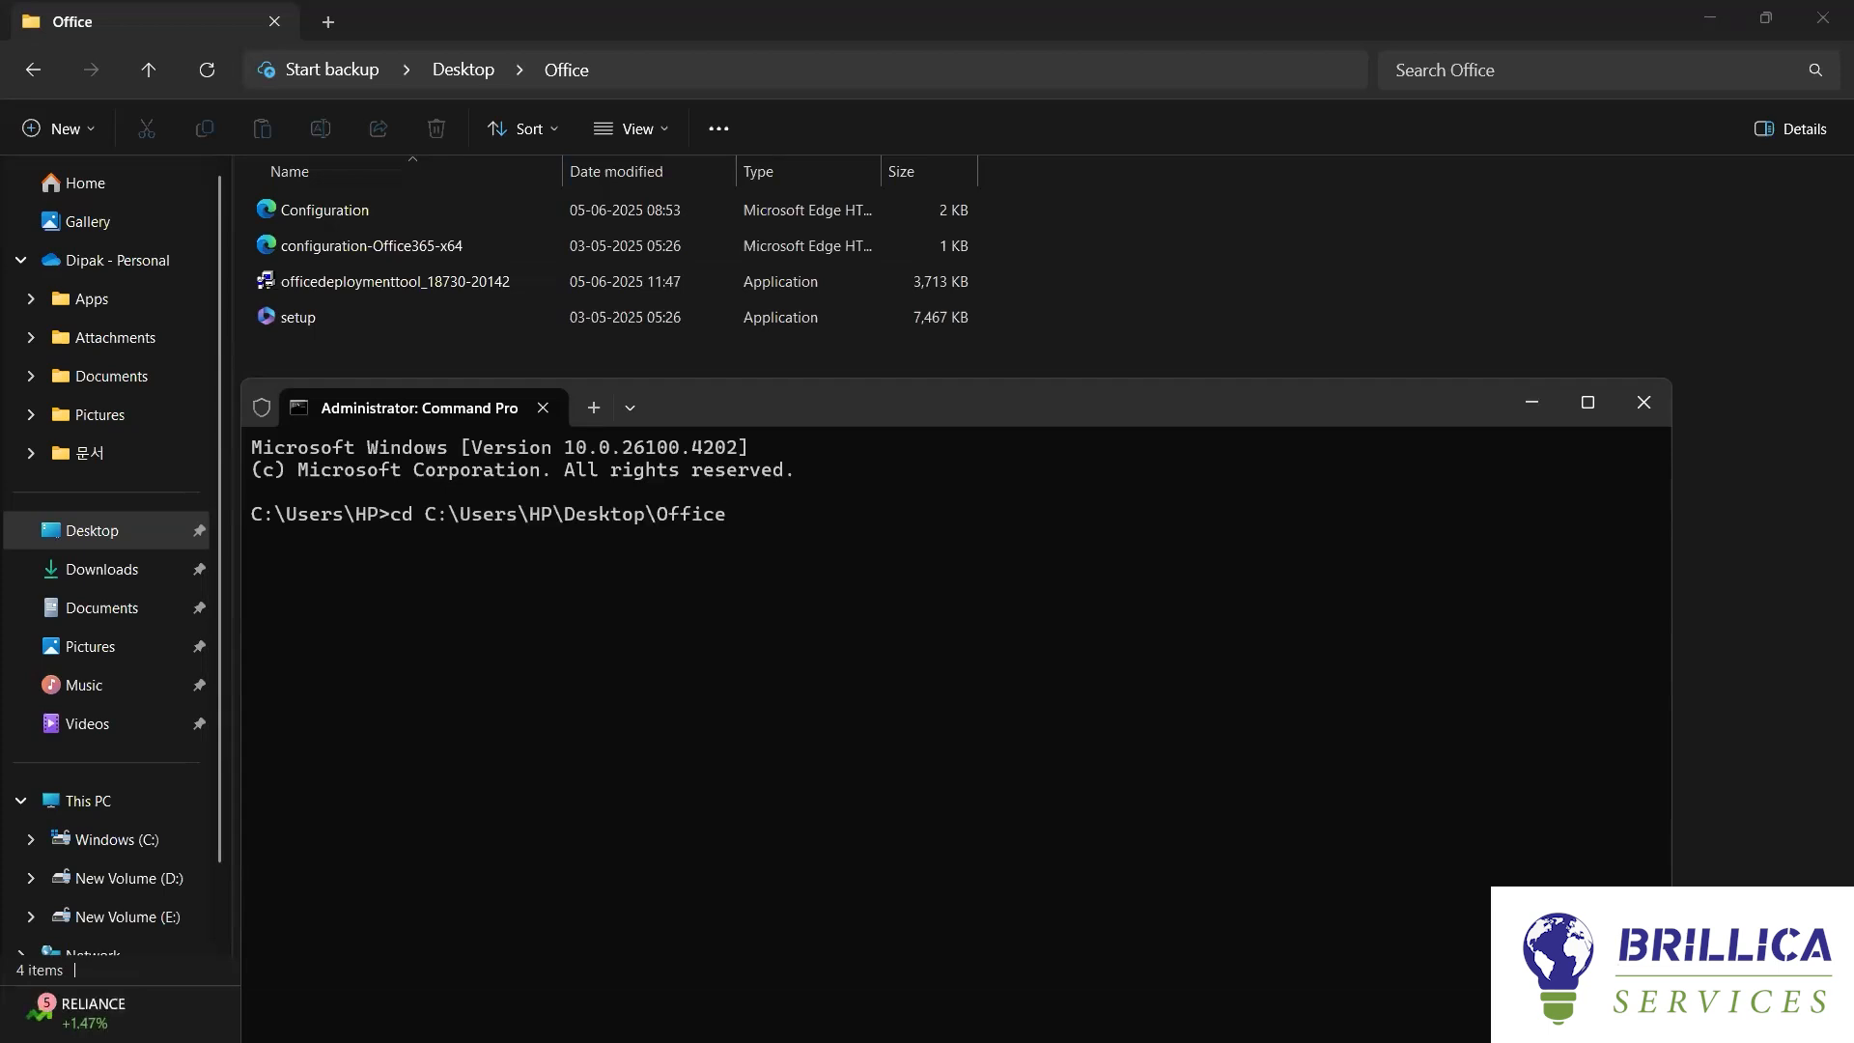
pyautogui.press('Return')
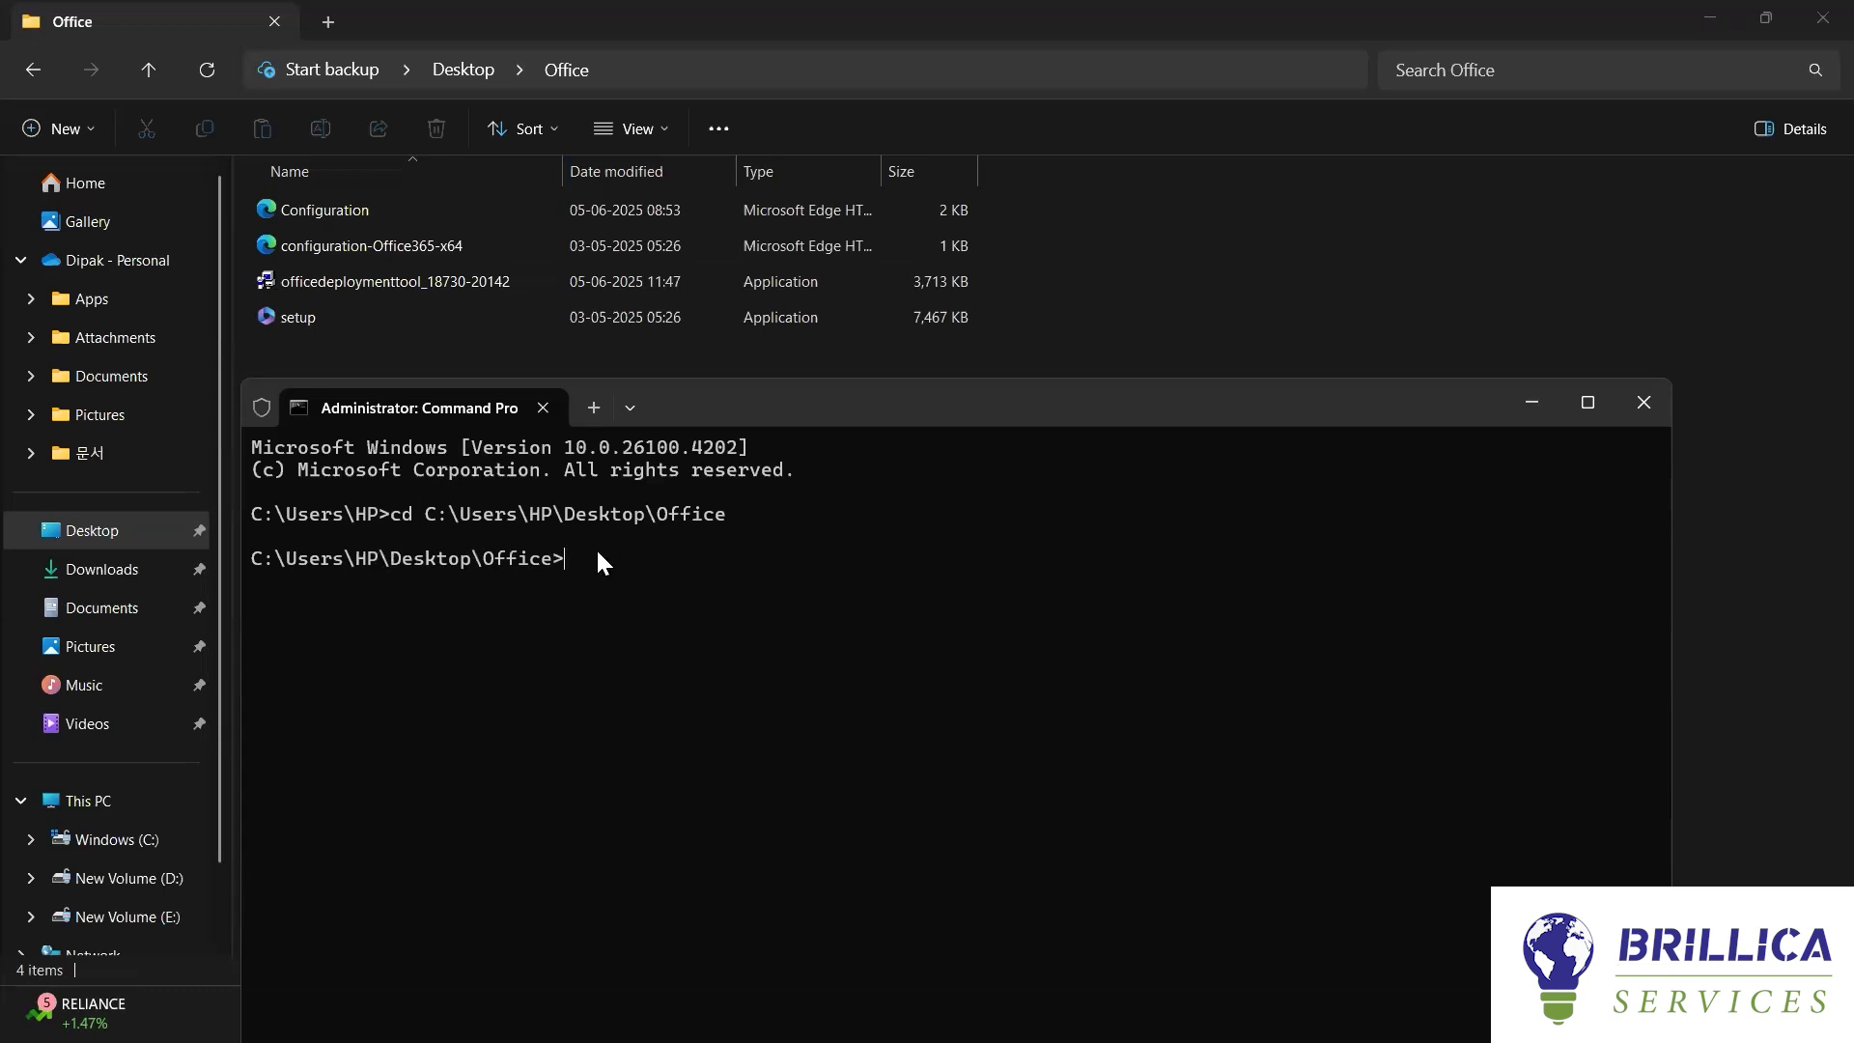
# - Run setup /configure Configuration.xml in Command Prompt, copying the configuration file's name from the Office folder, and dismiss the installer window
pyautogui.write('setup /configure')
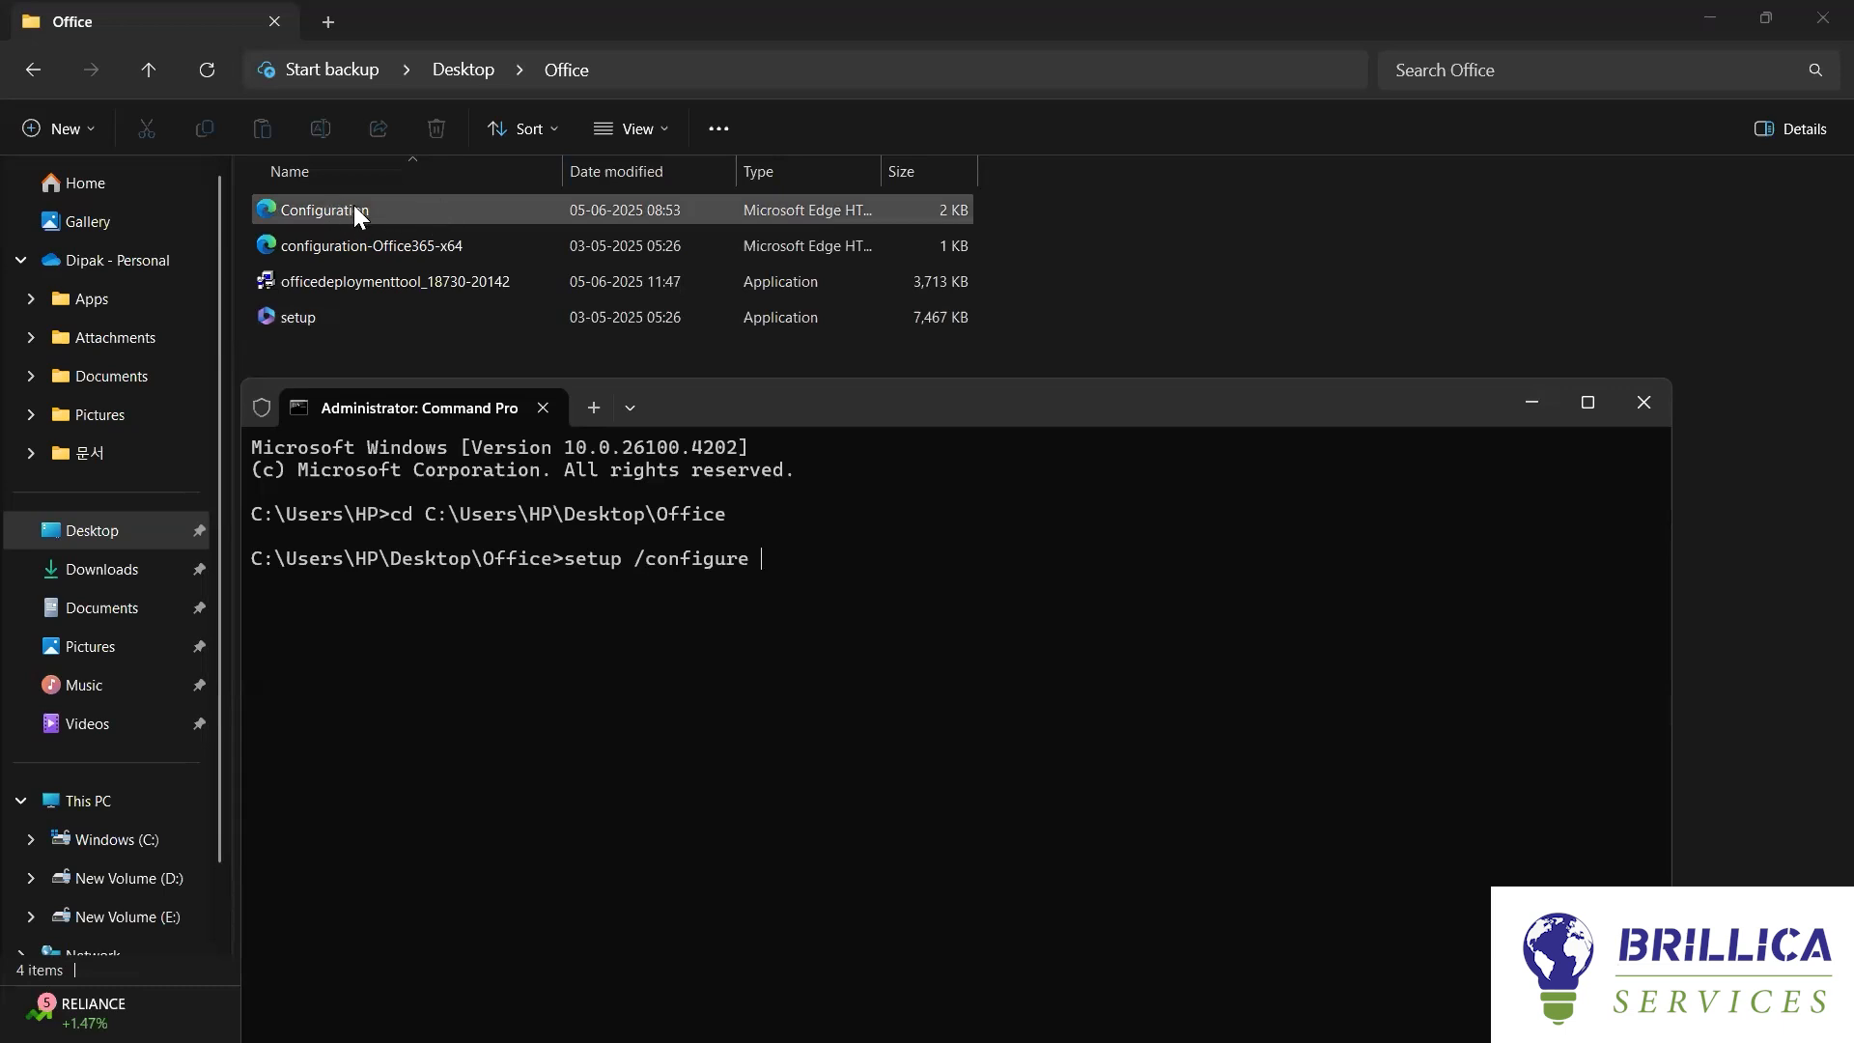
pyautogui.click(354, 207)
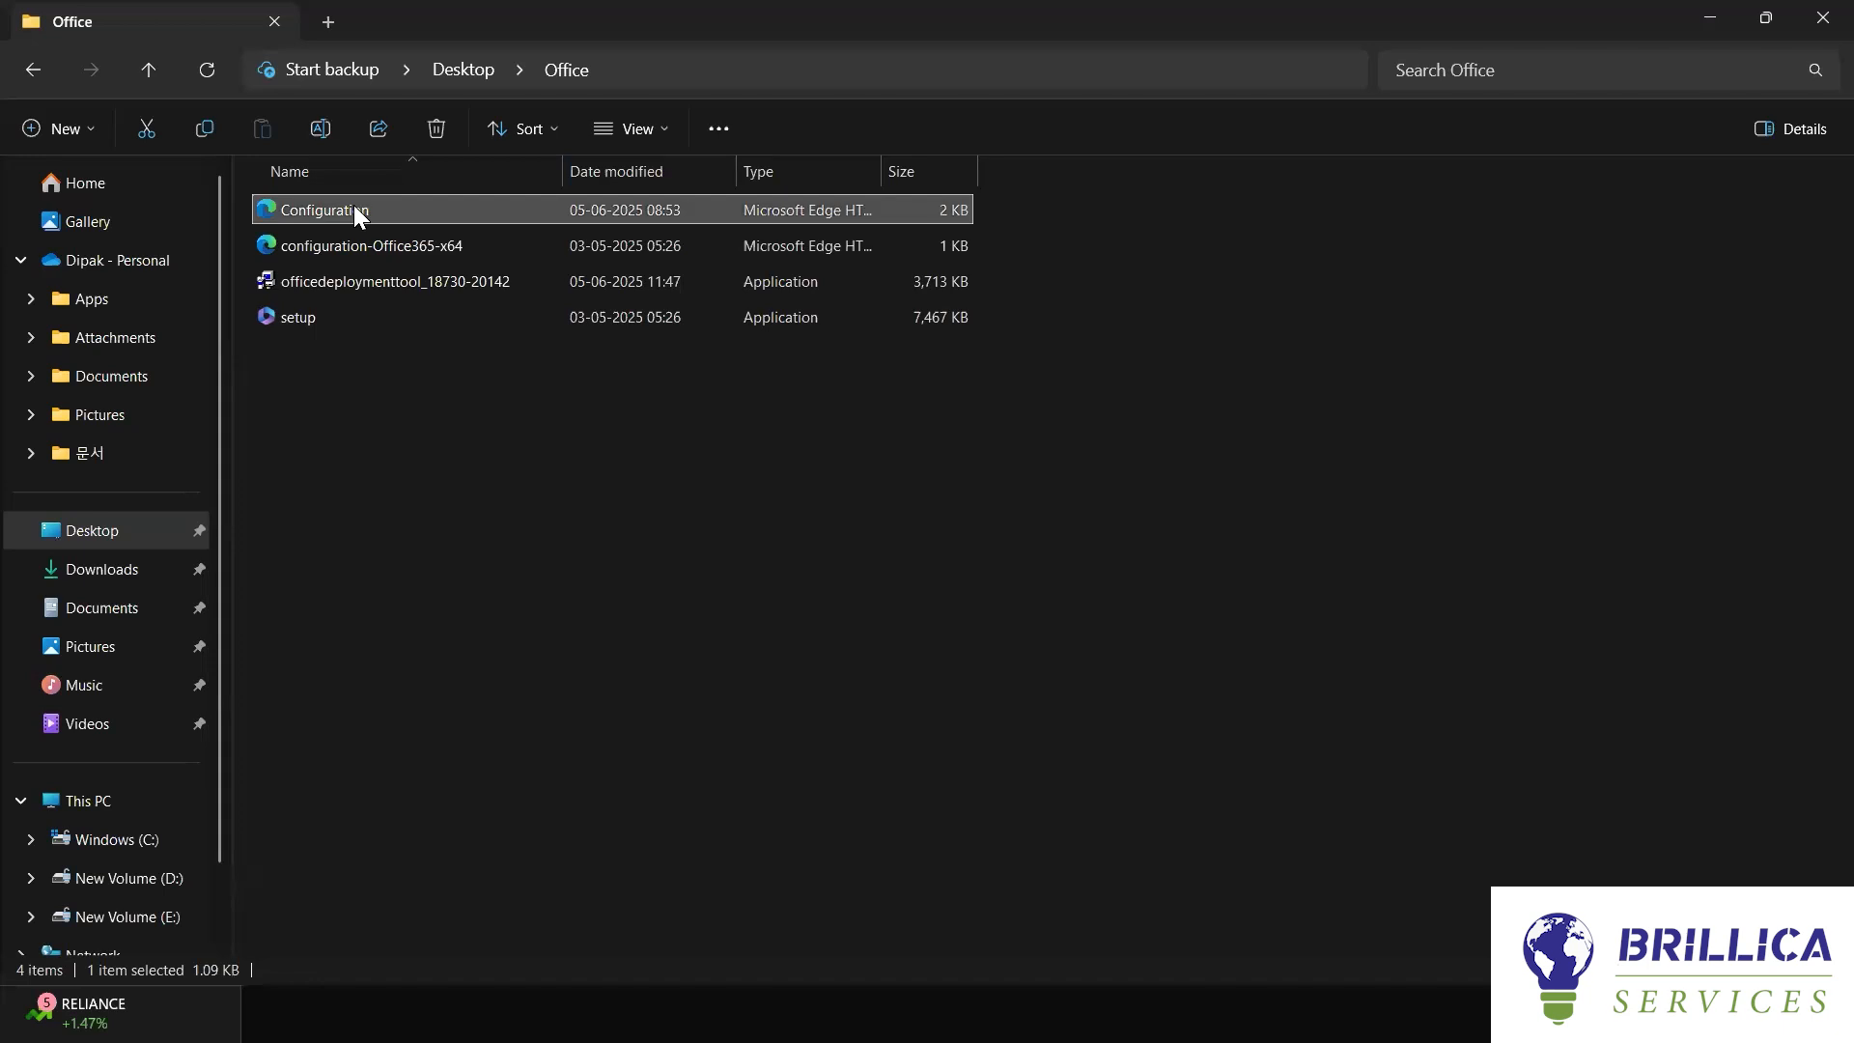
pyautogui.rightClick(353, 207)
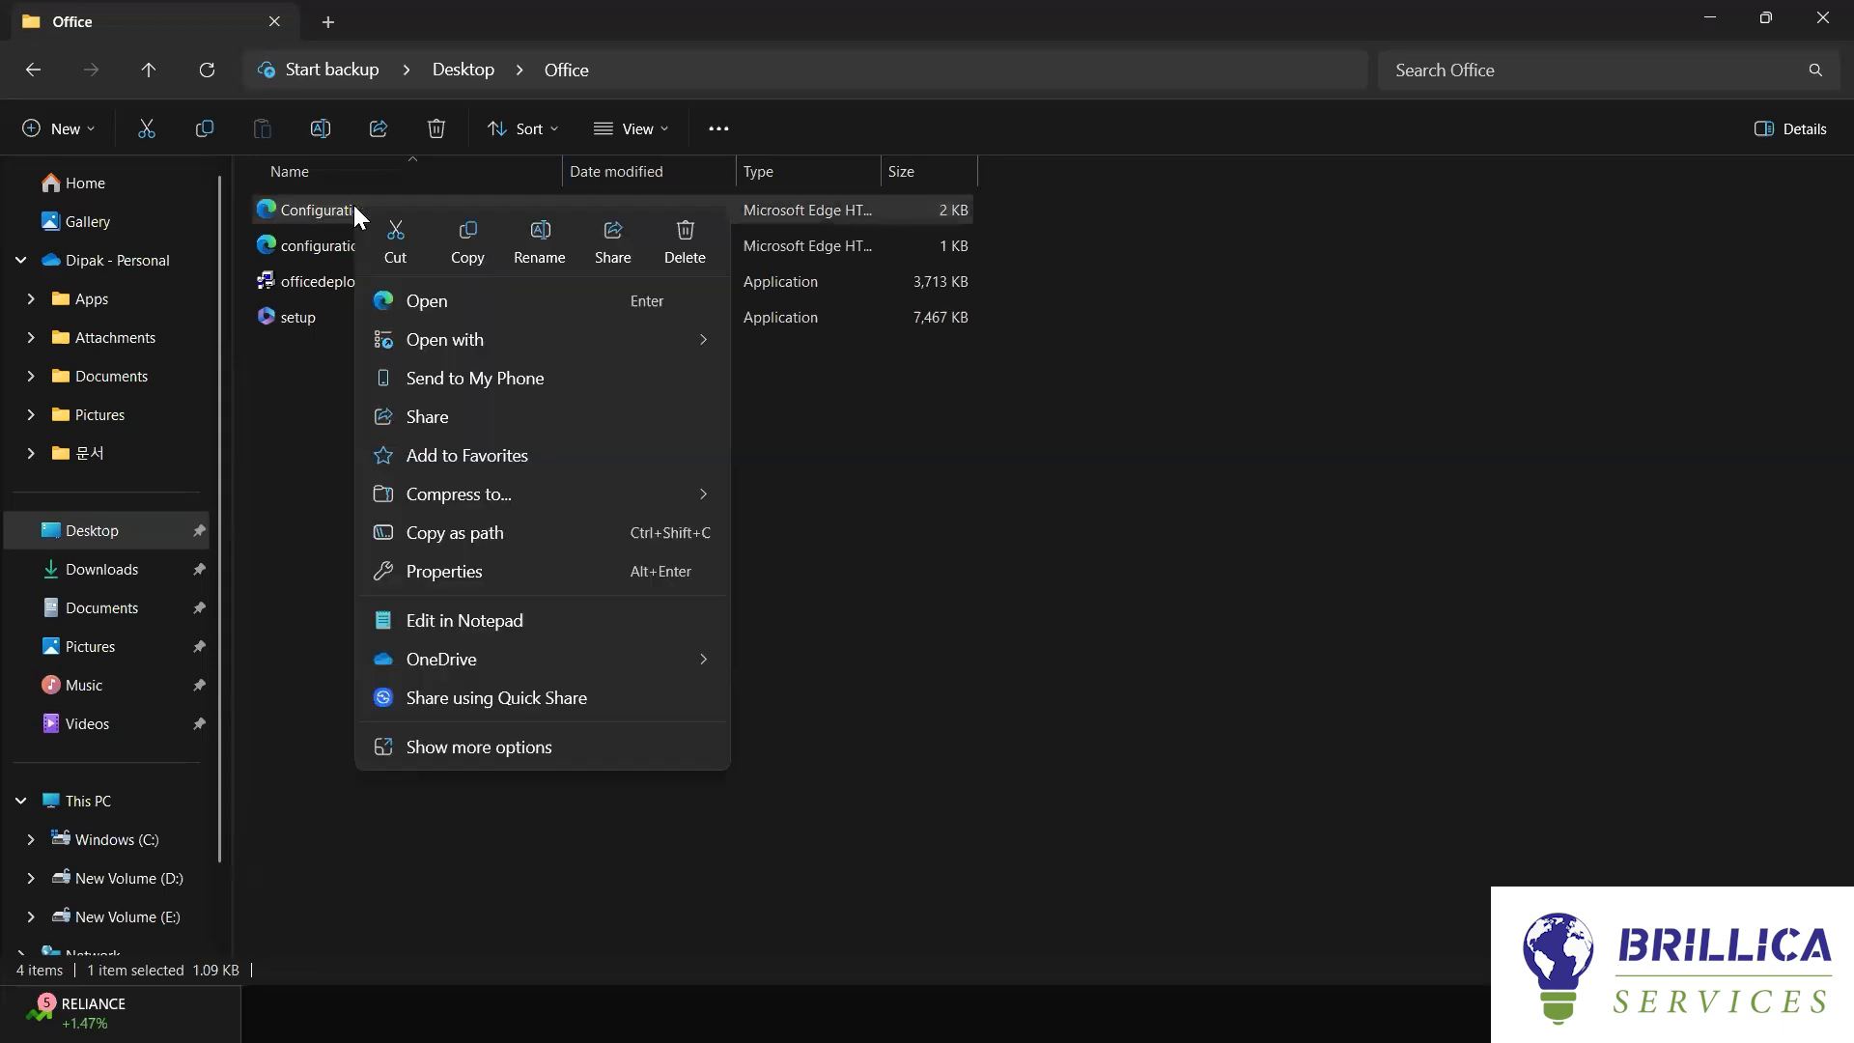
pyautogui.click(536, 249)
pyautogui.hotkey('ctrl', 'c')
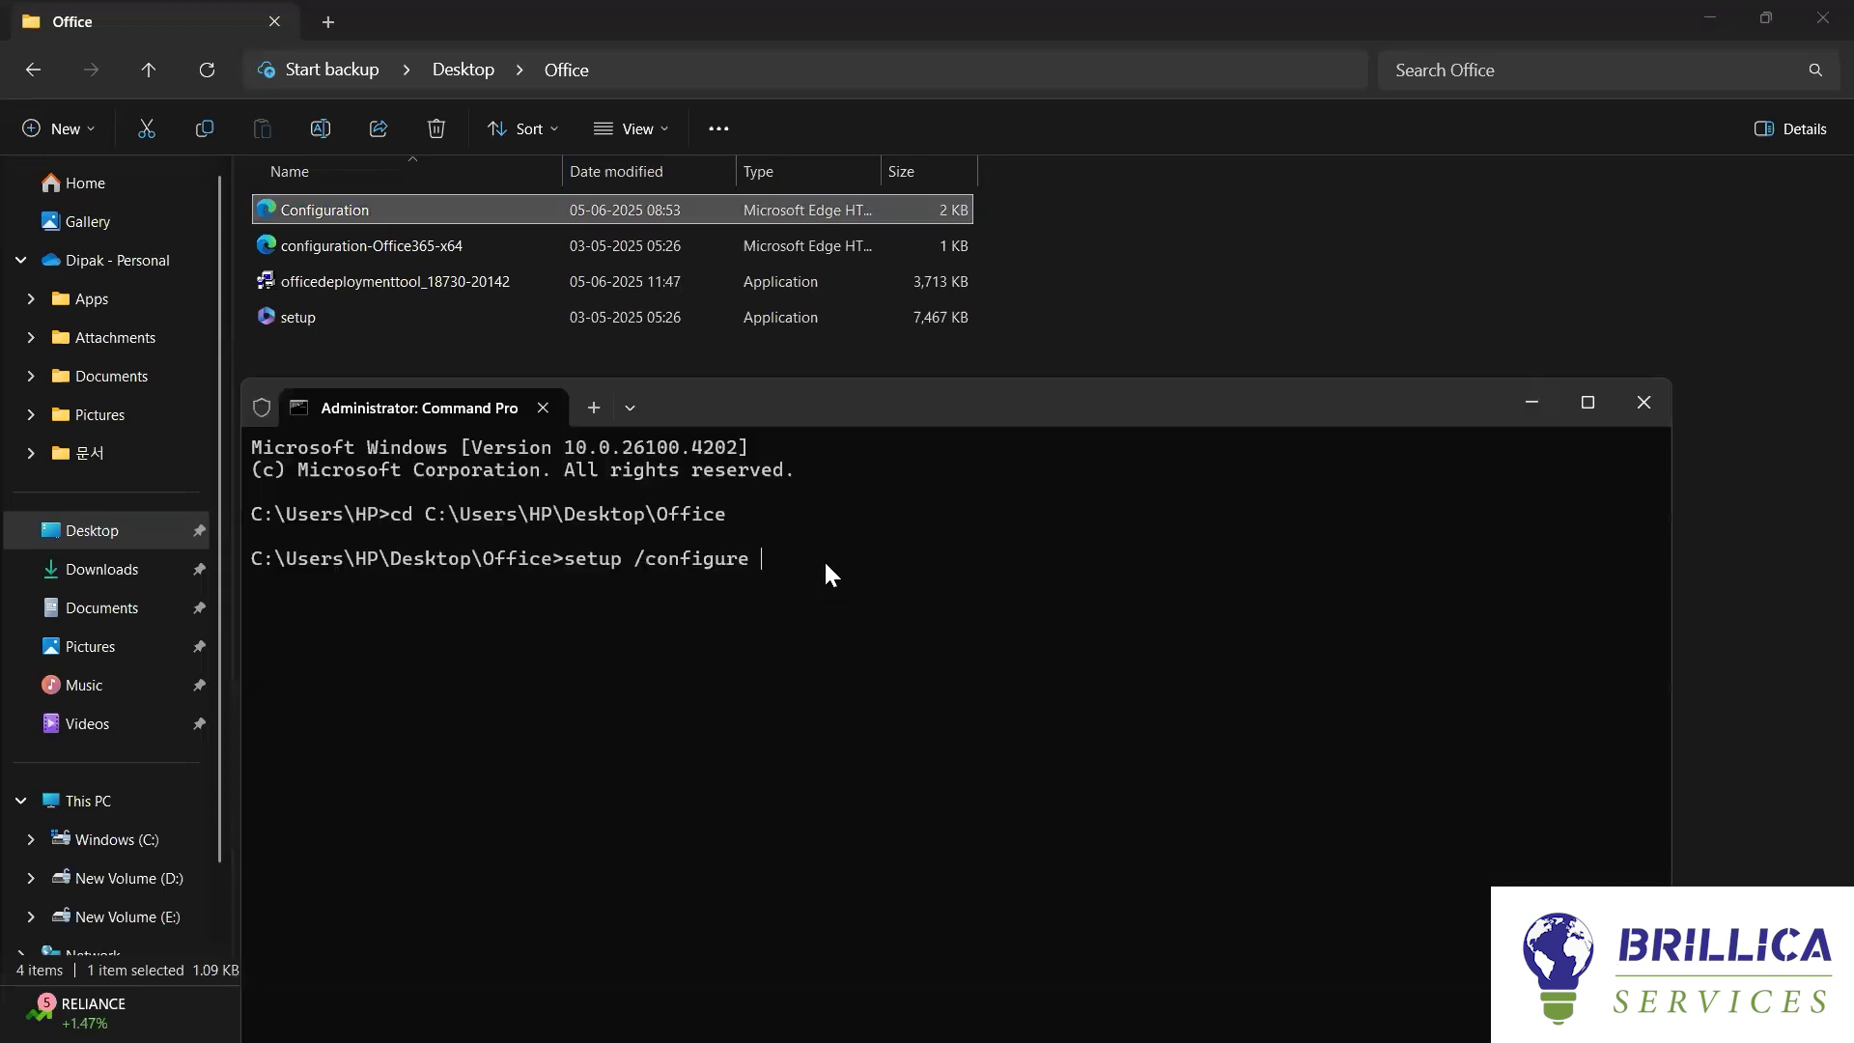
pyautogui.hotkey('ctrl', 'v')
pyautogui.write('.xml')
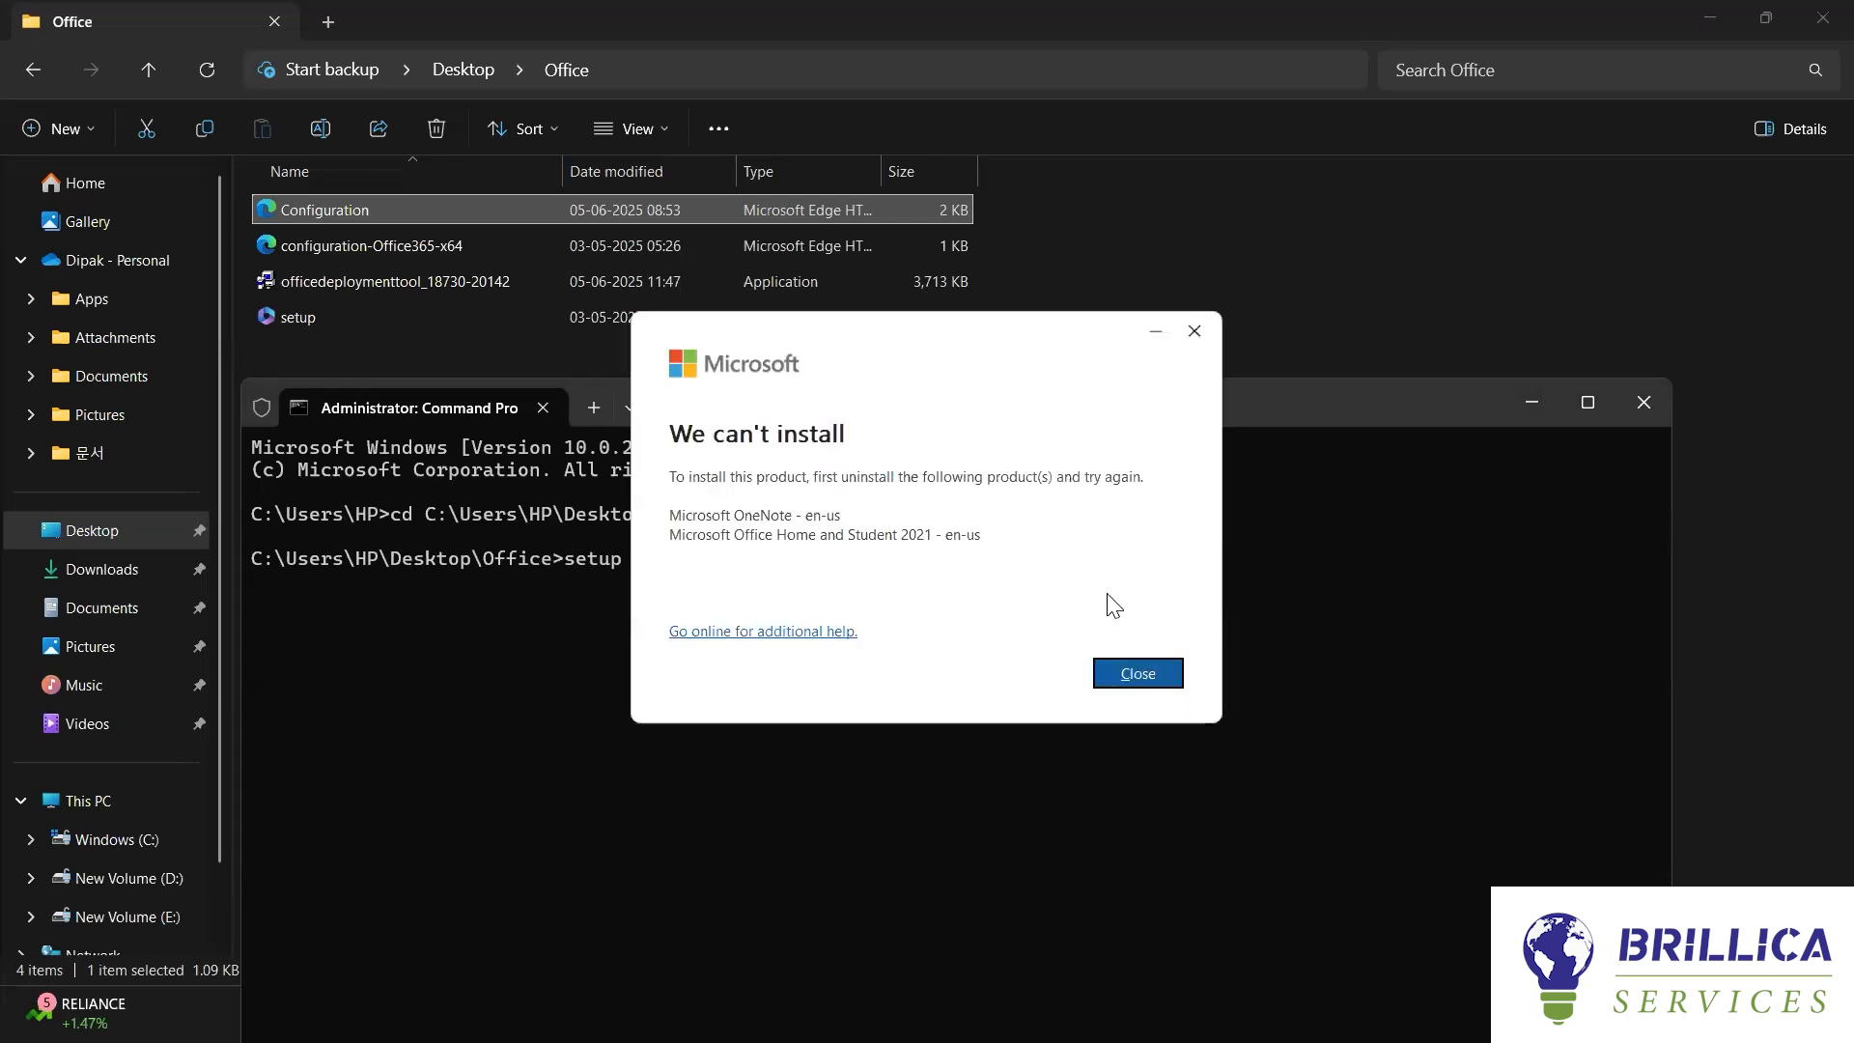
pyautogui.click(1139, 676)
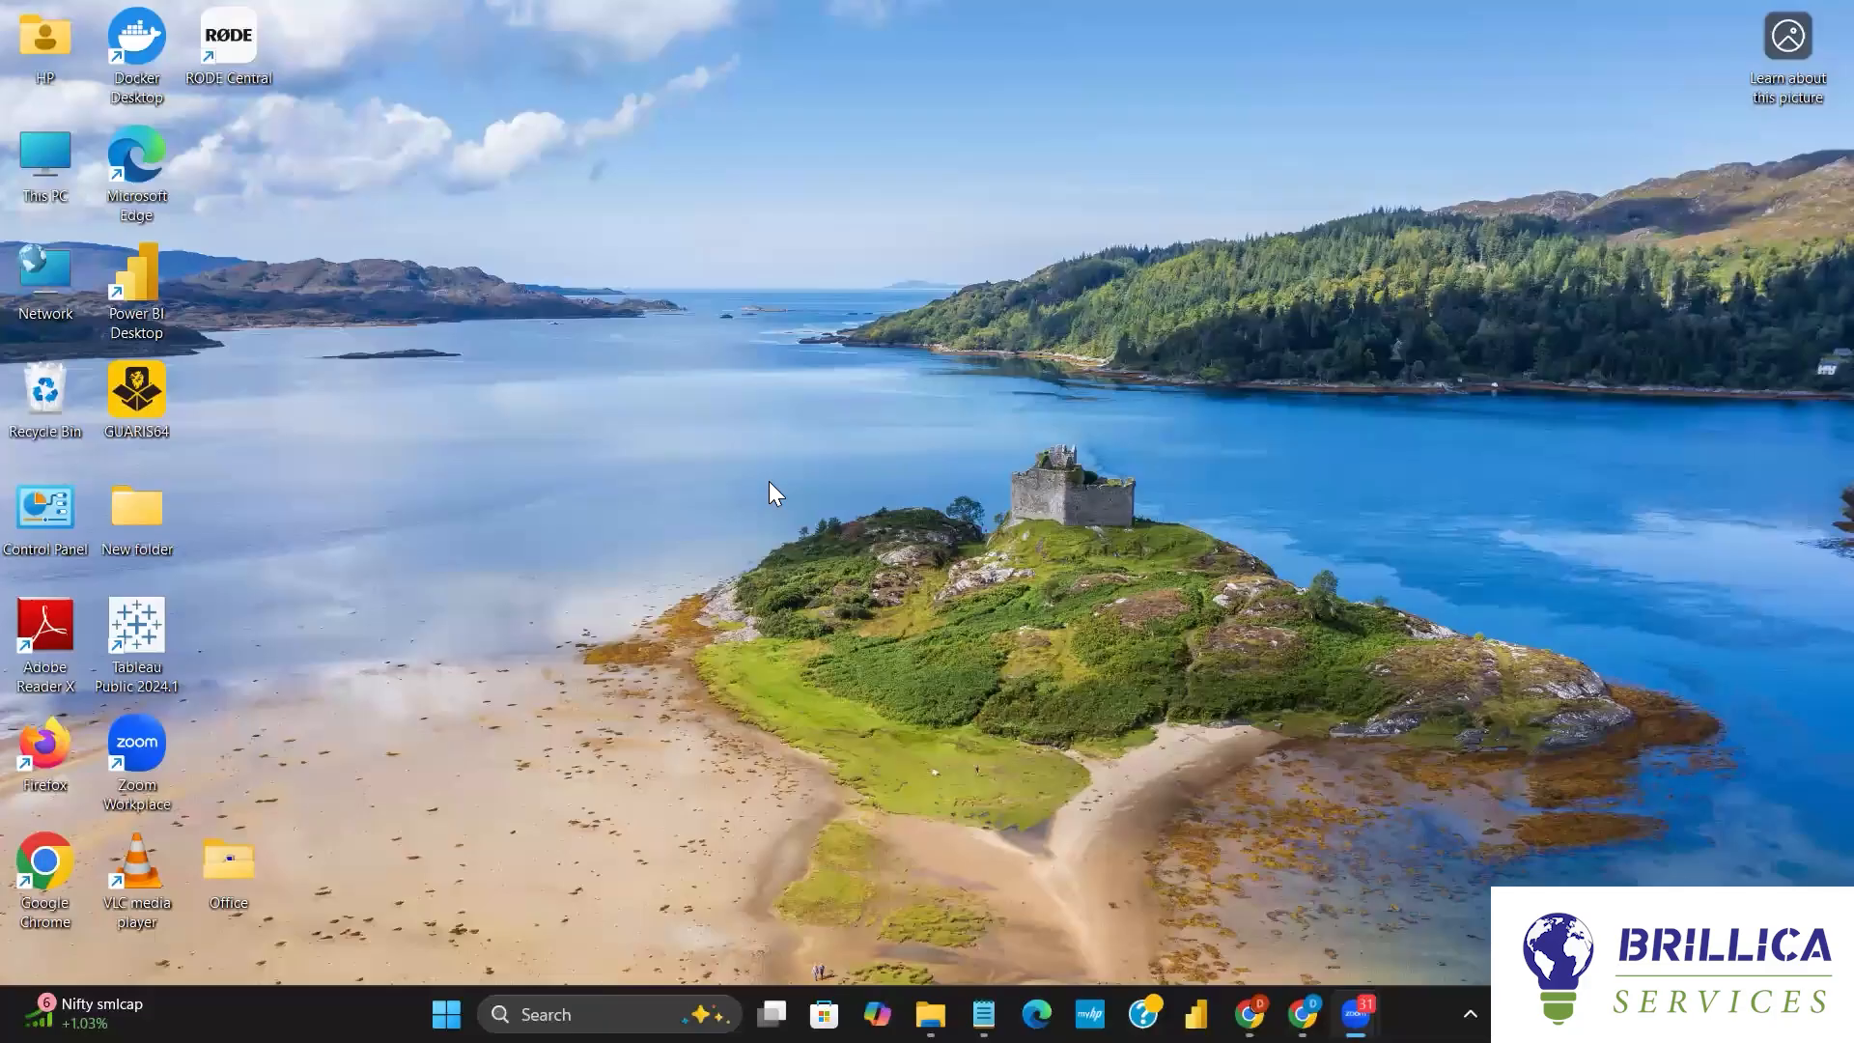
# - Look through the full list of installed apps for the Microsoft Office programs
pyautogui.click(446, 1013)
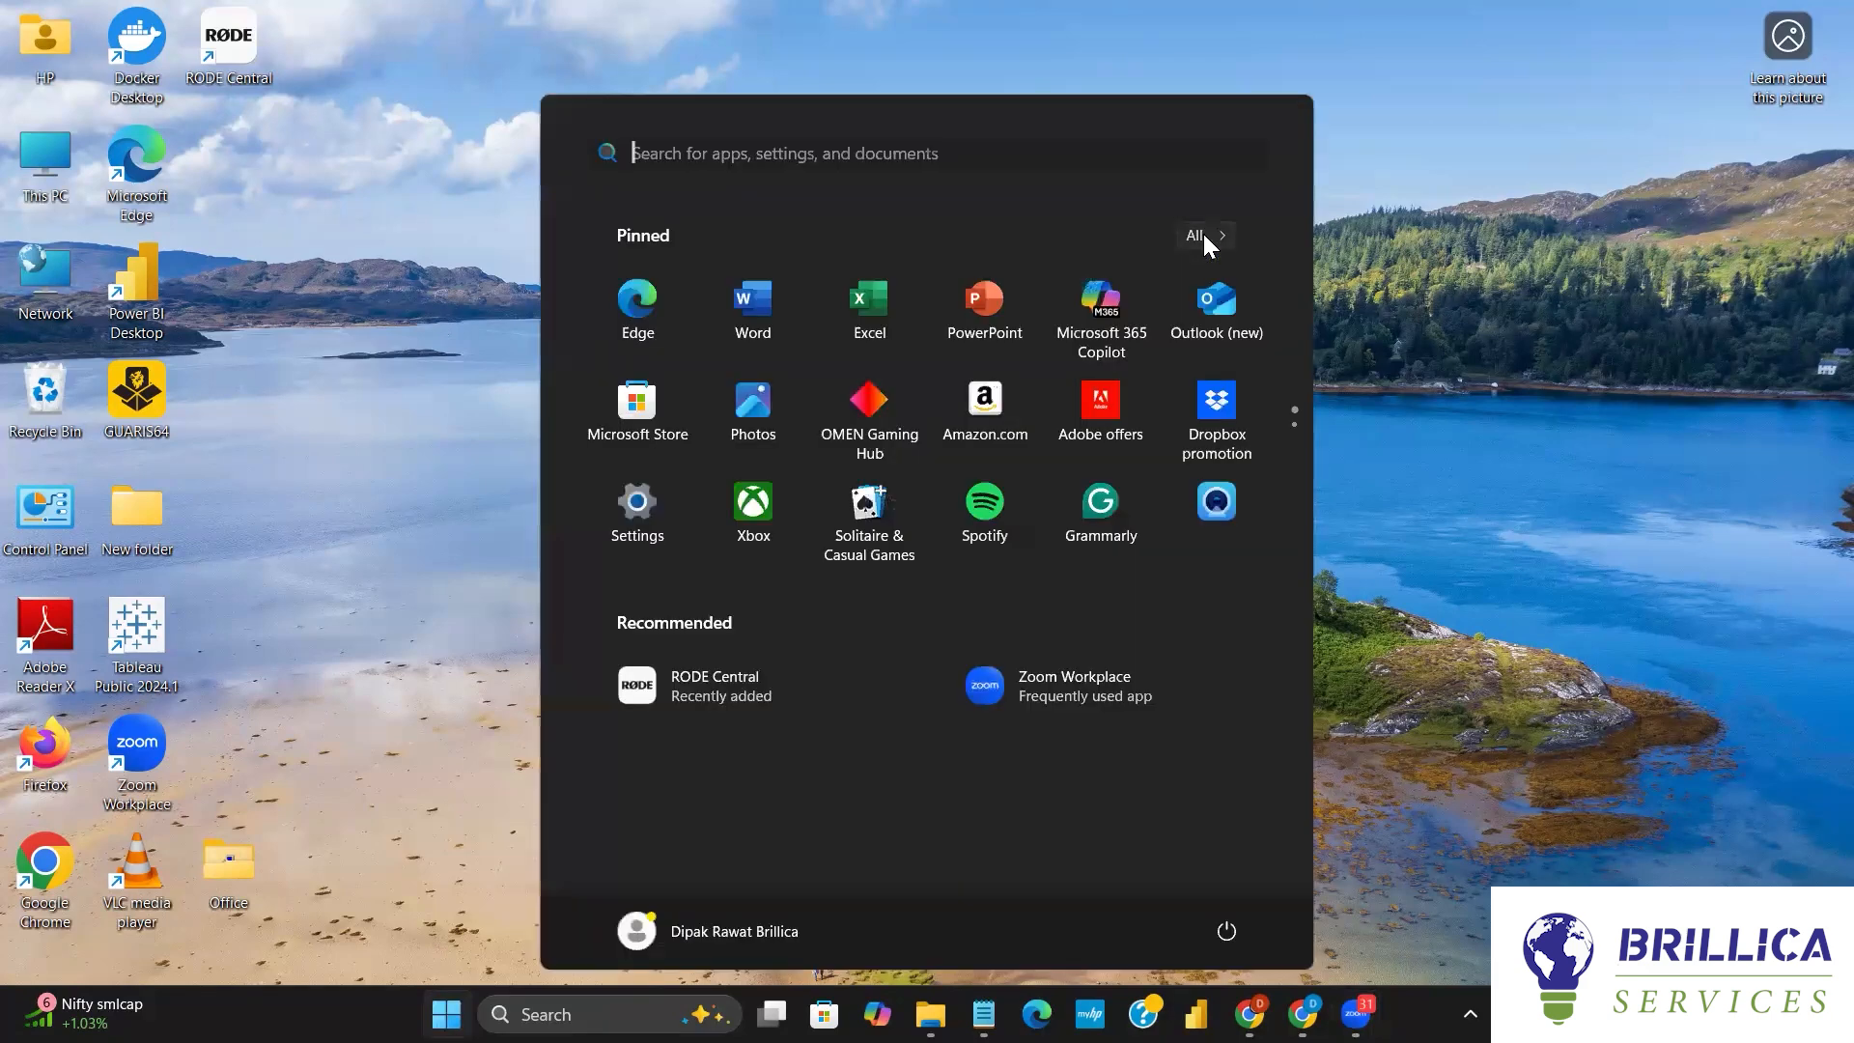
pyautogui.click(1203, 234)
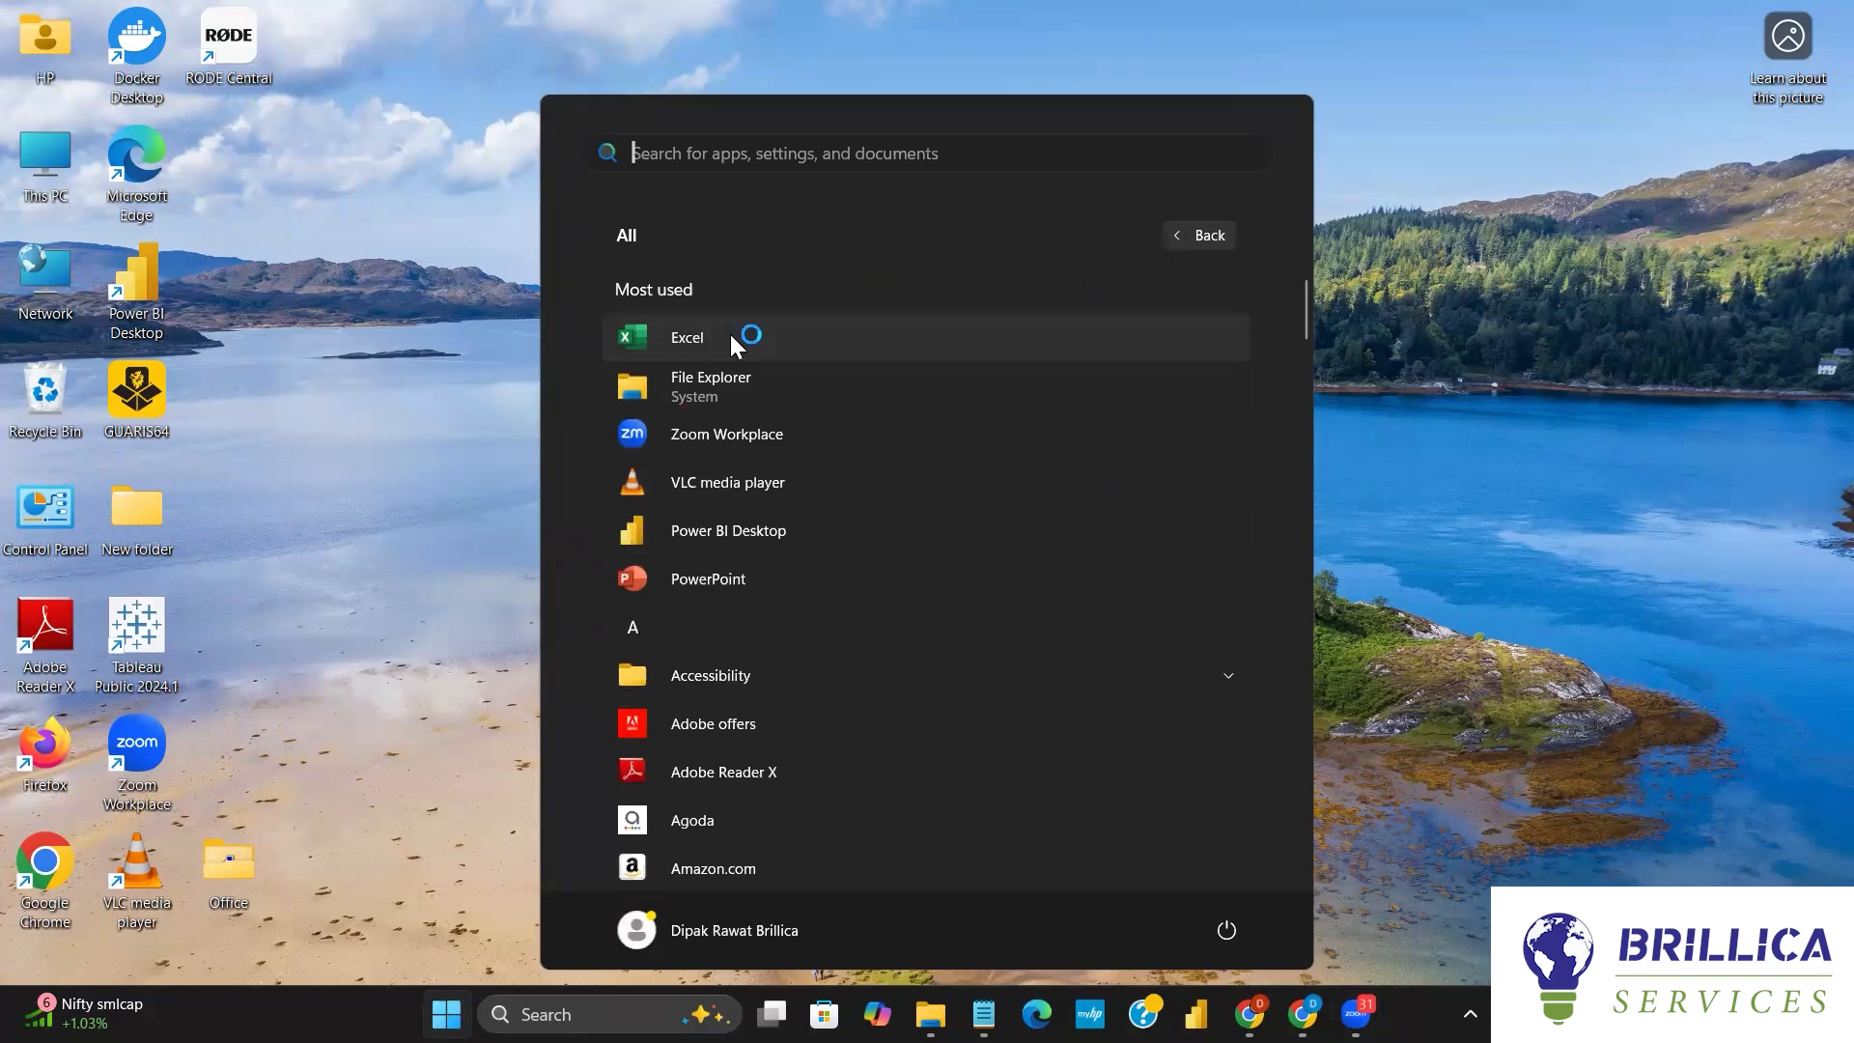
pyautogui.scroll(-5, 730, 334)
pyautogui.scroll(-10, 730, 334)
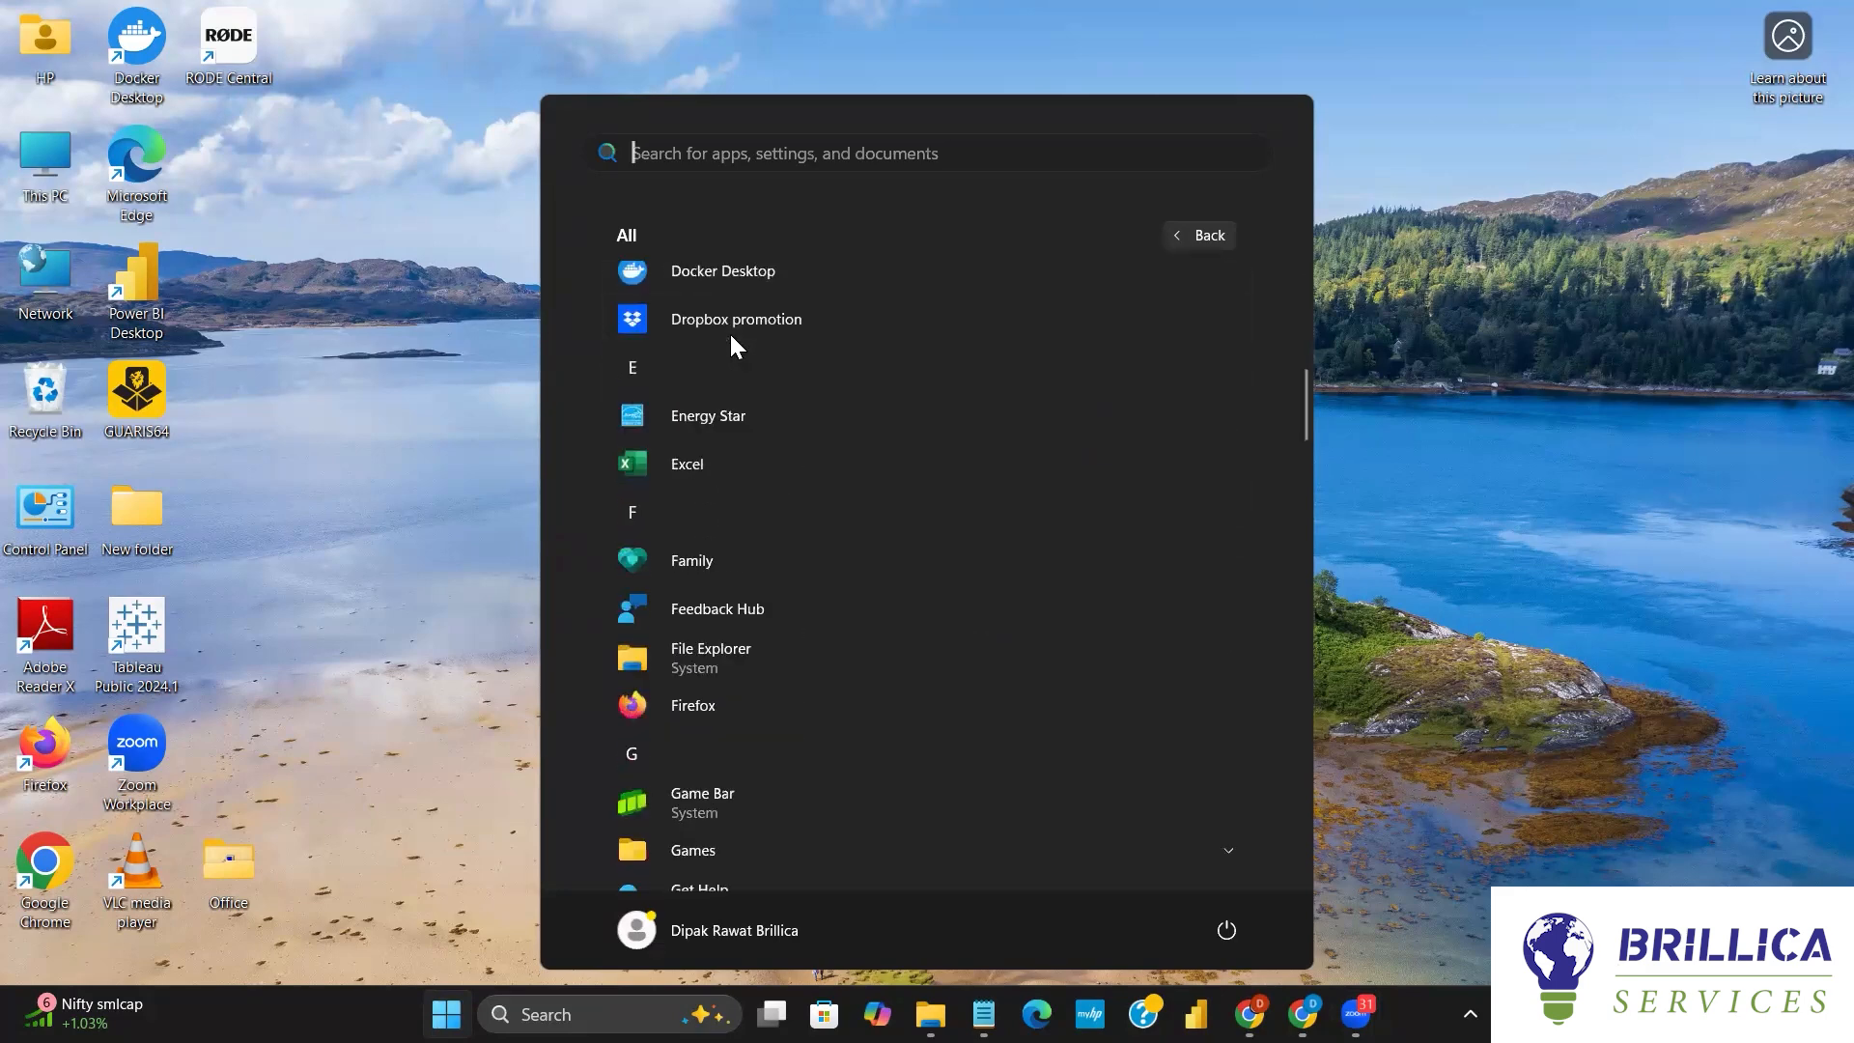
pyautogui.scroll(-8, 731, 338)
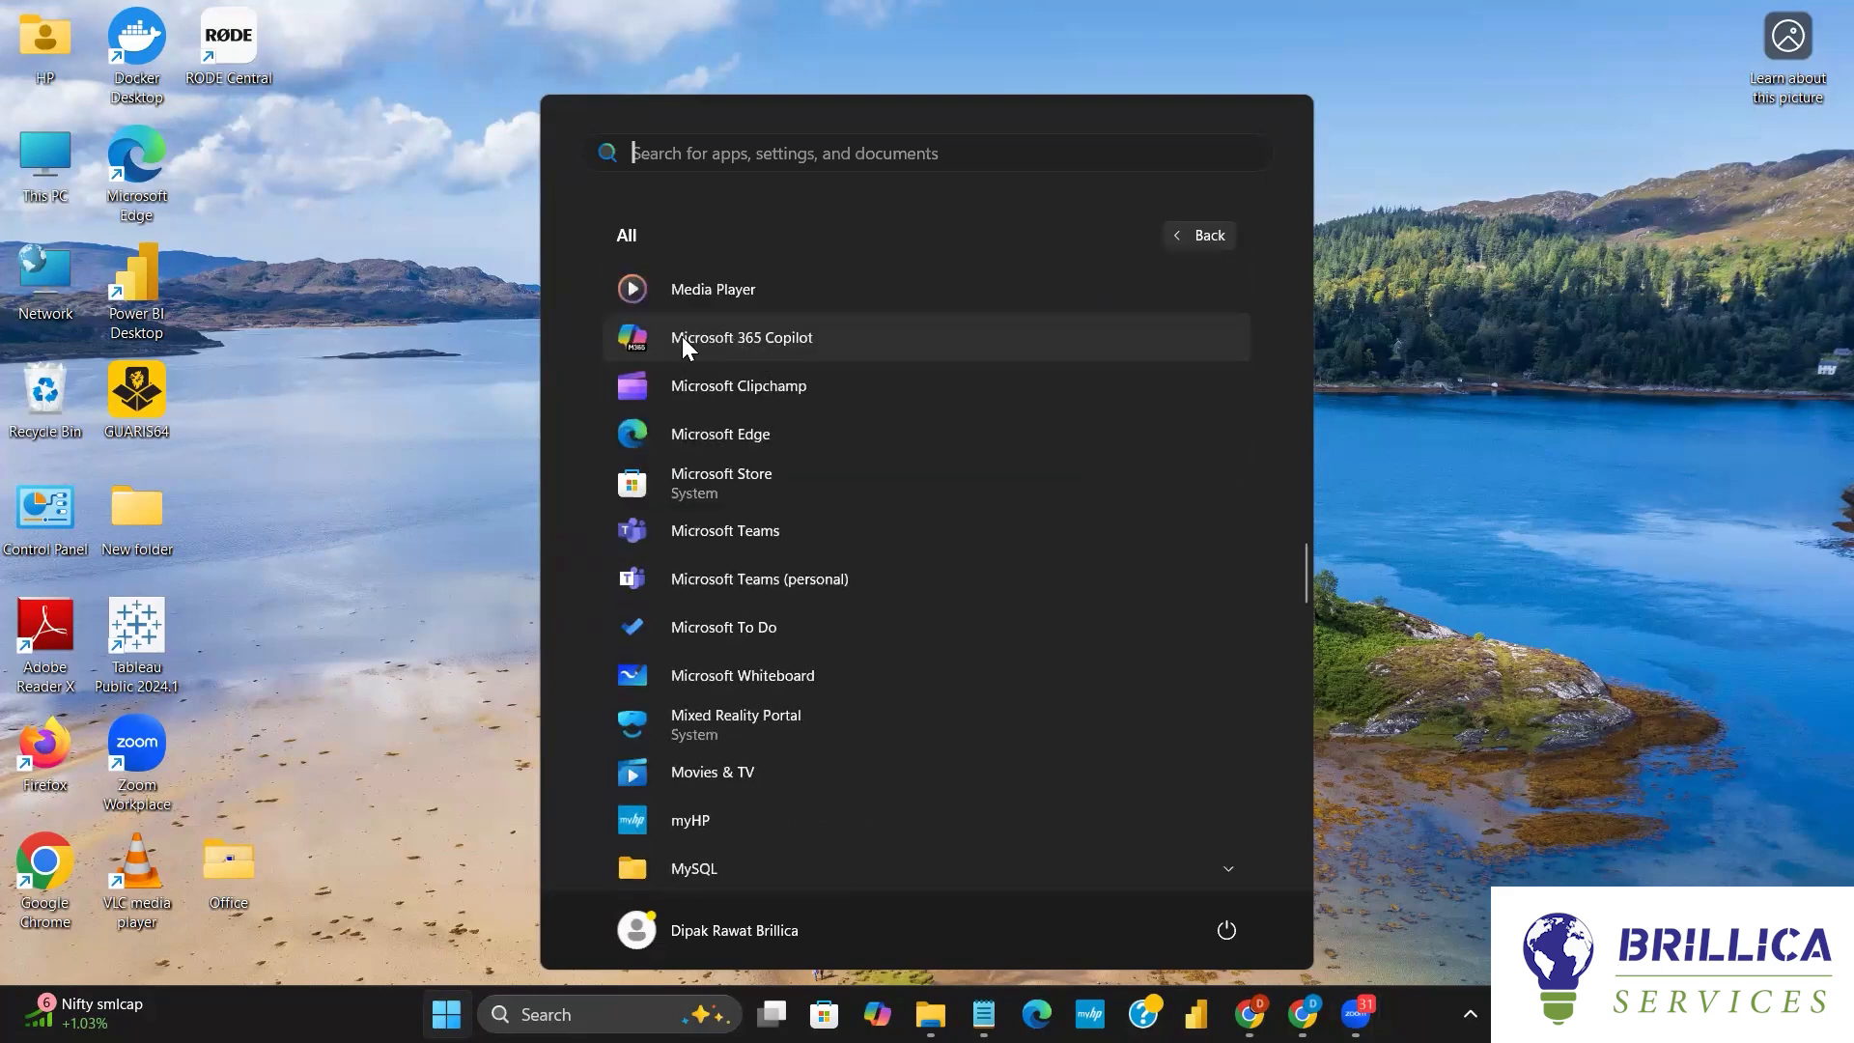
pyautogui.scroll(-1, 798, 572)
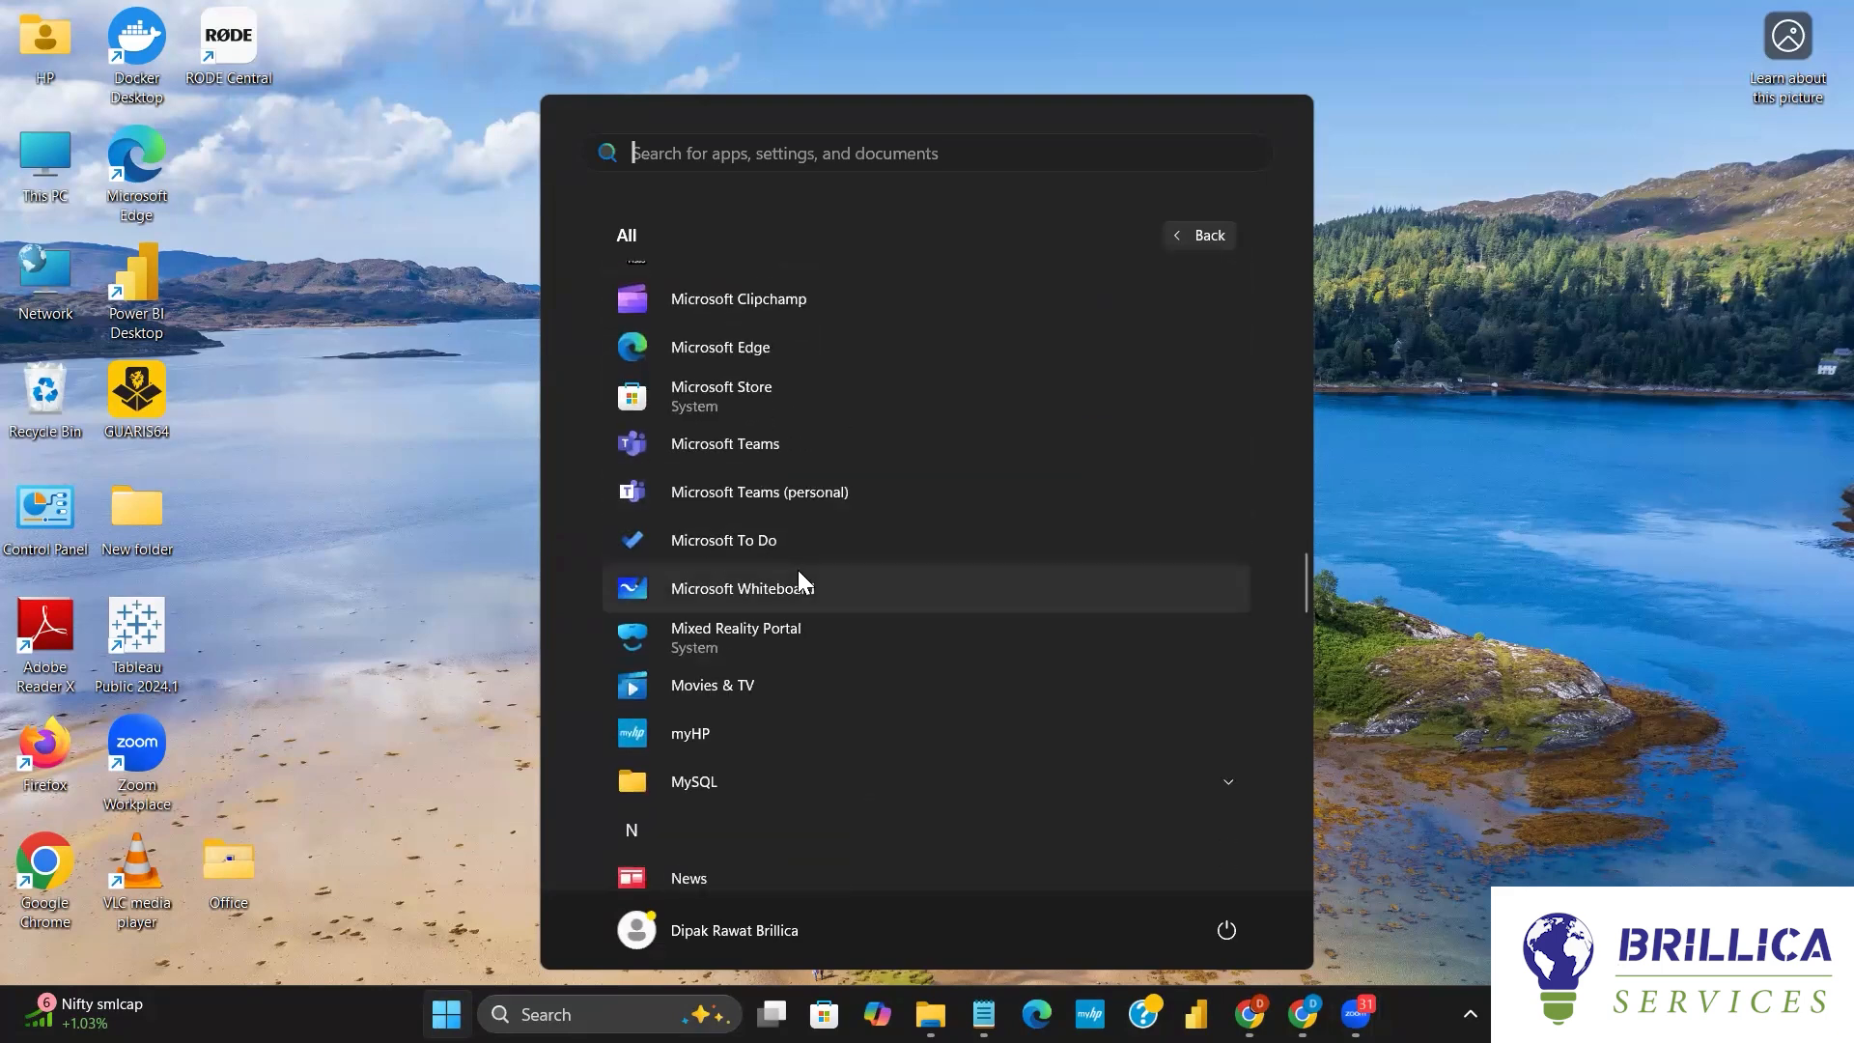
pyautogui.scroll(15, 797, 570)
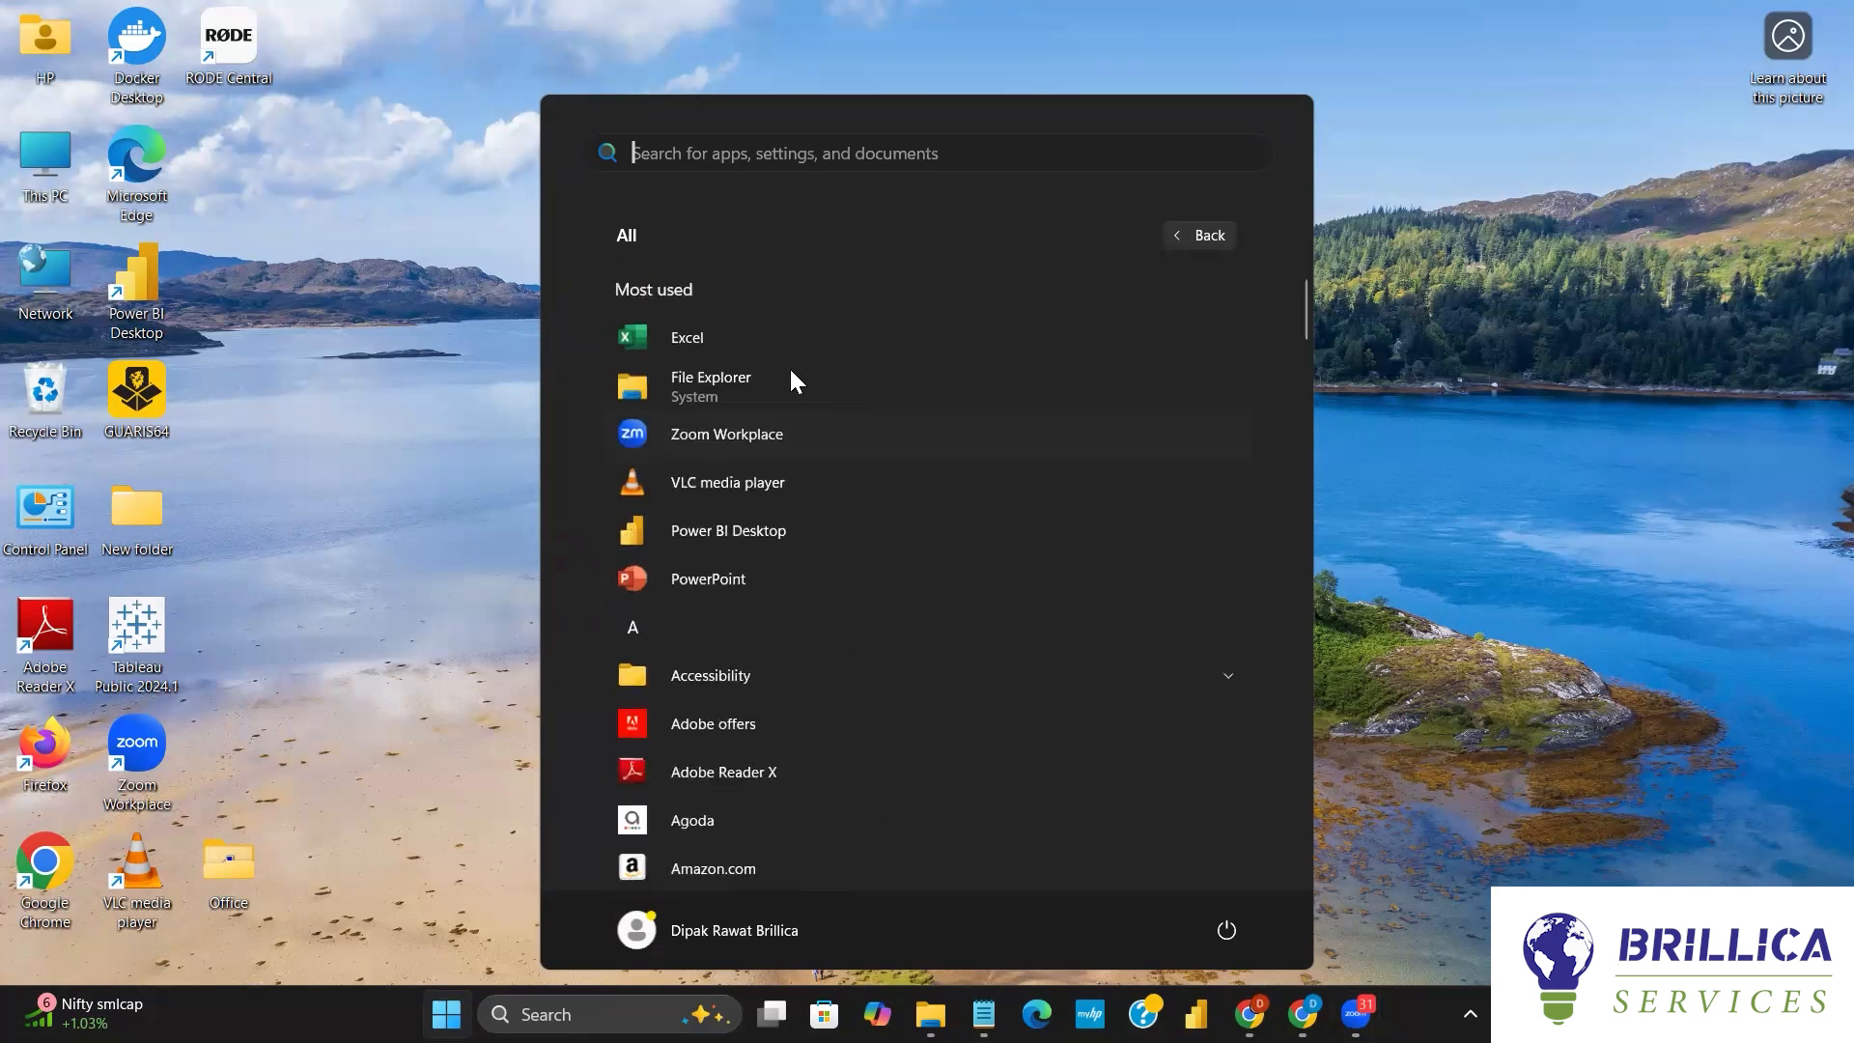
# - Launch Excel from the installed apps to check that it starts, and close its window
pyautogui.click(714, 335)
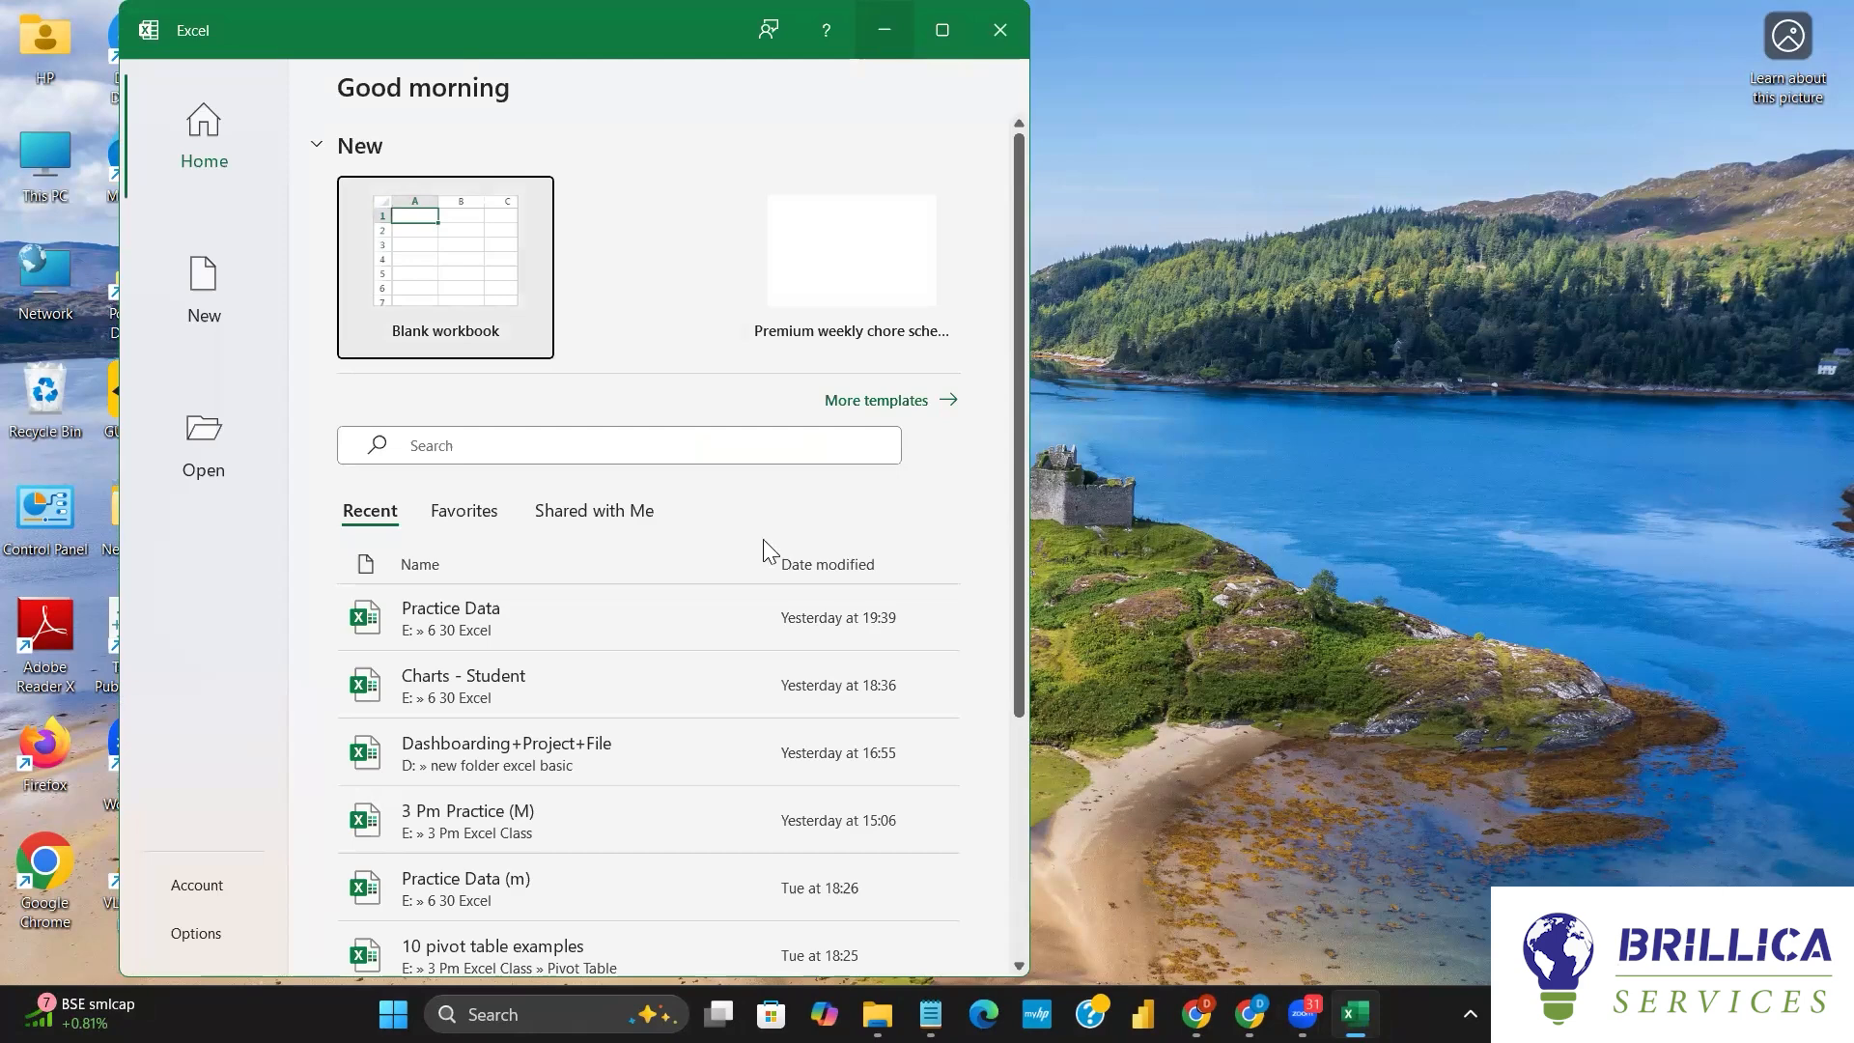
pyautogui.press('super')
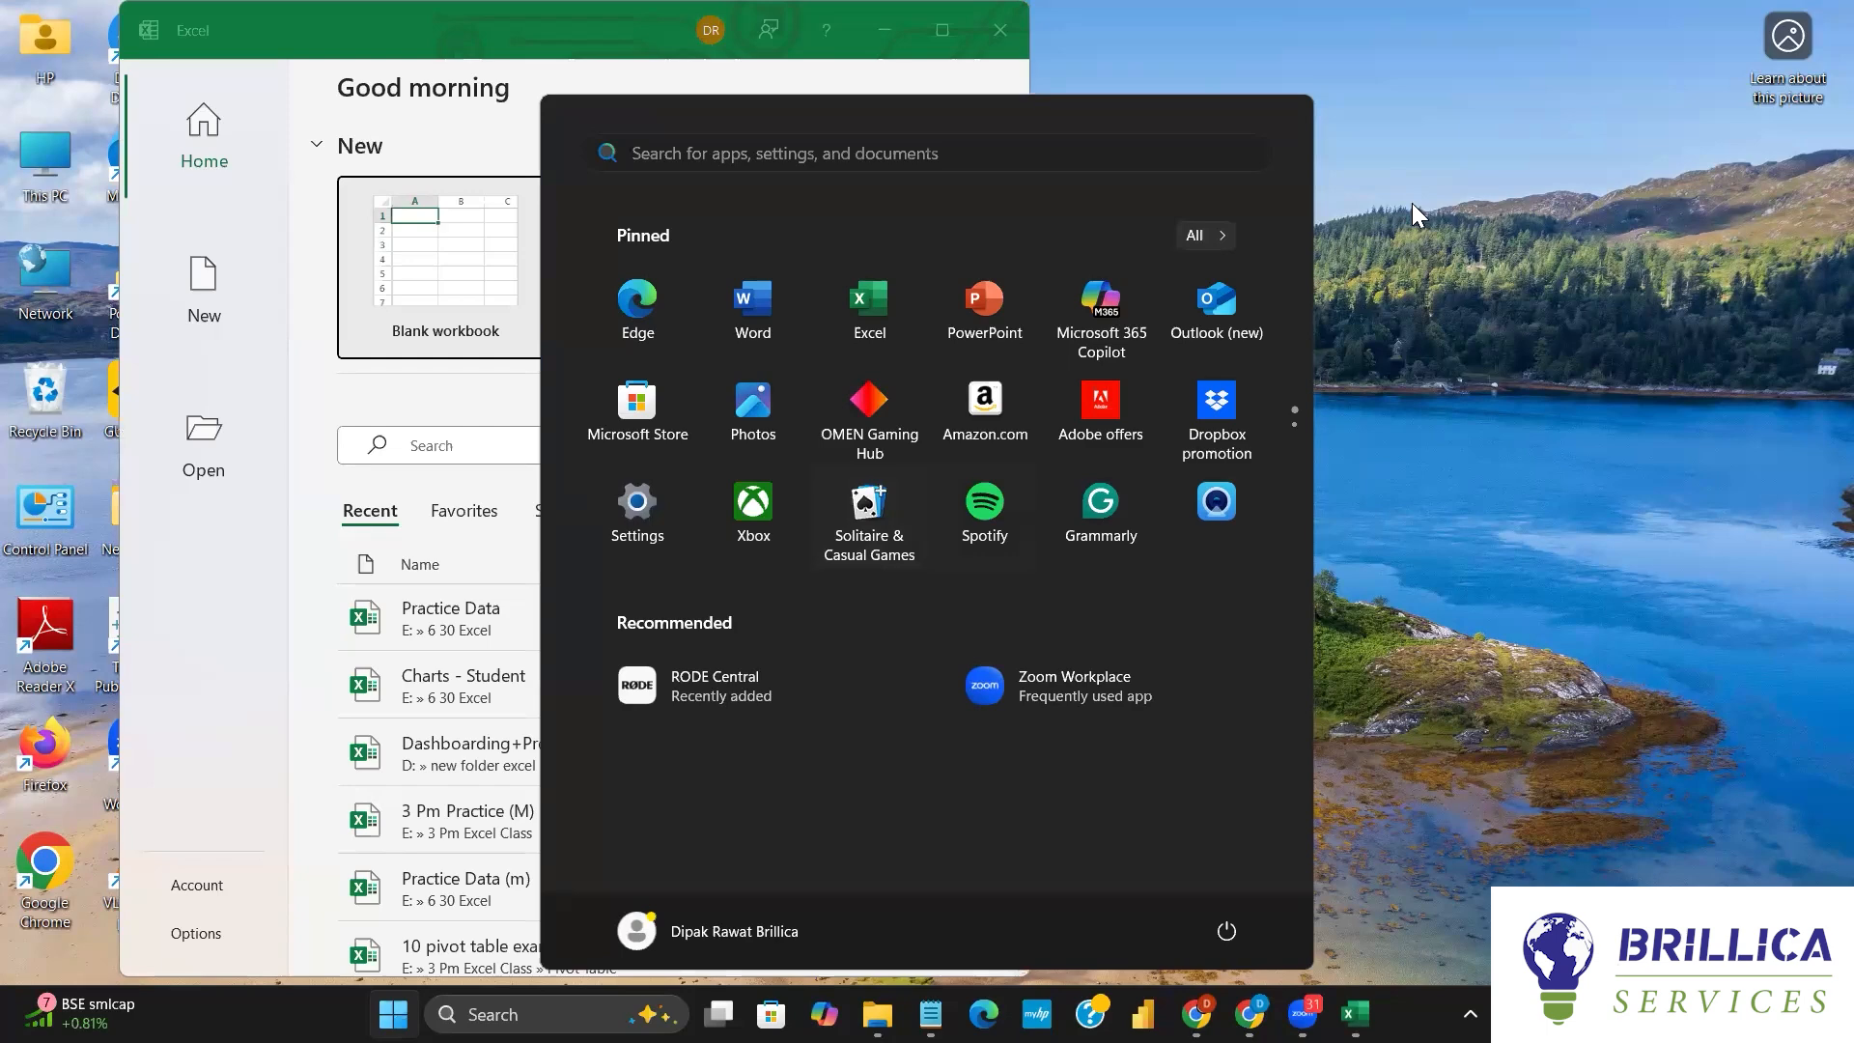
pyautogui.click(1006, 31)
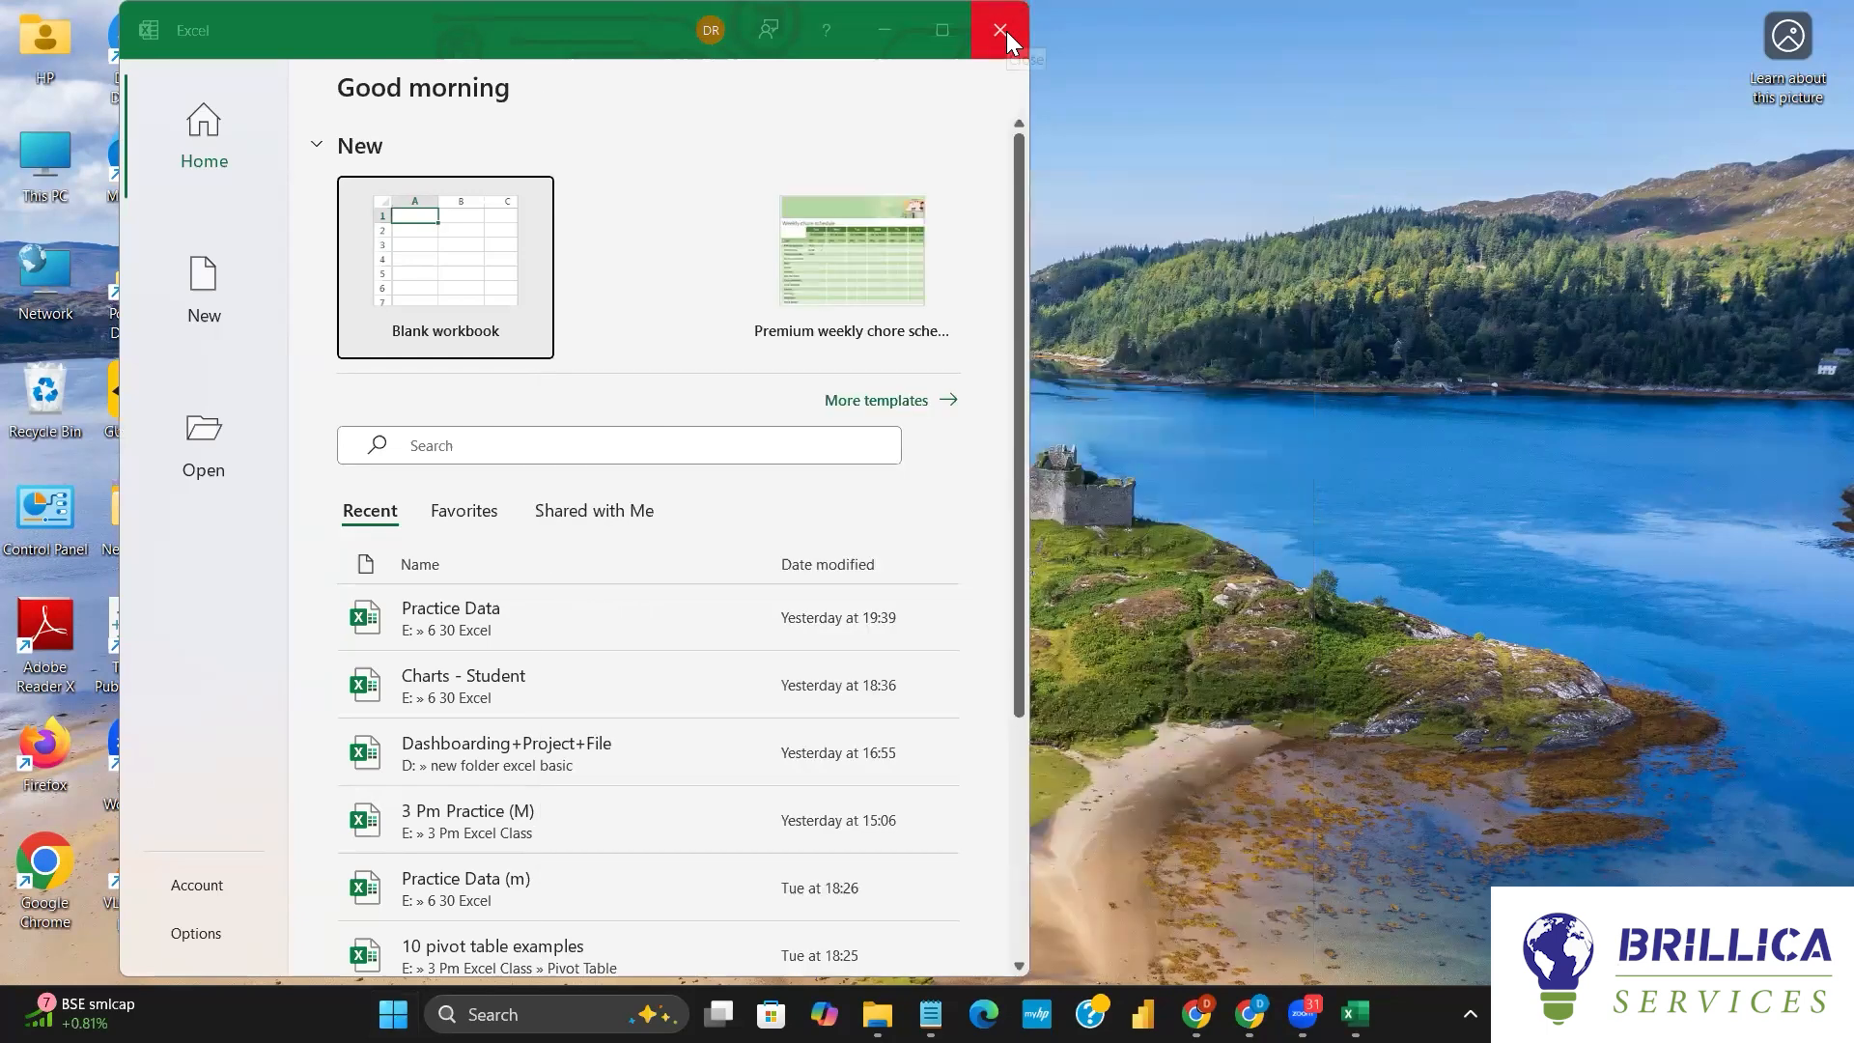